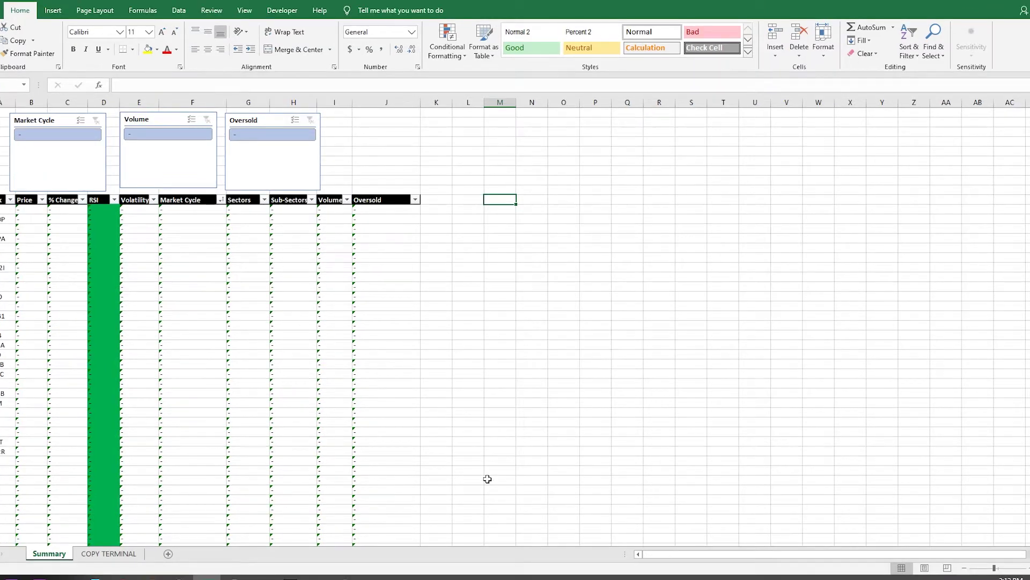
Step: Show the COPY TERMINAL sheet, switch to Investagrams in Chrome, and open its stock analysis Terminal
click(108, 554)
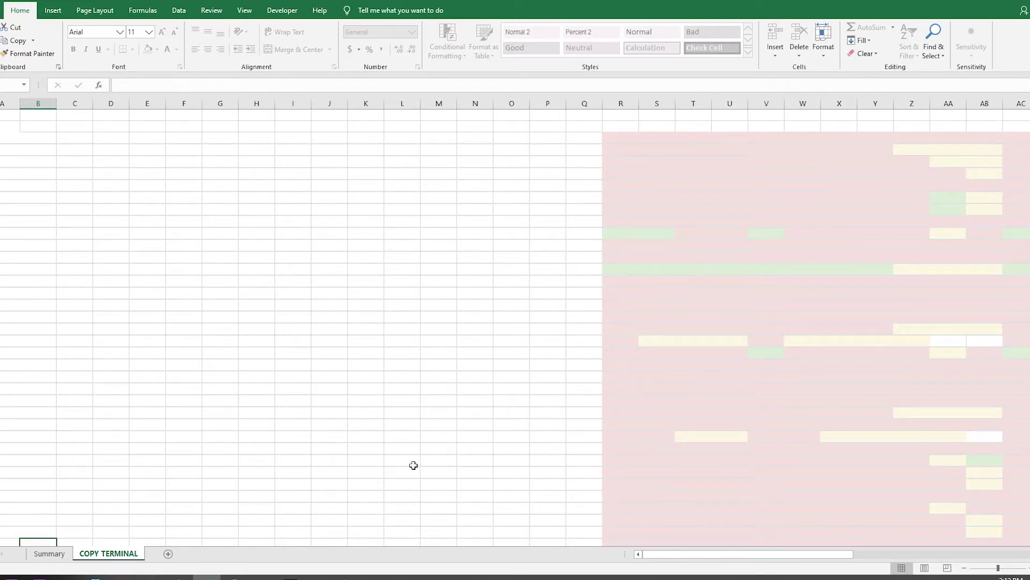
click(123, 578)
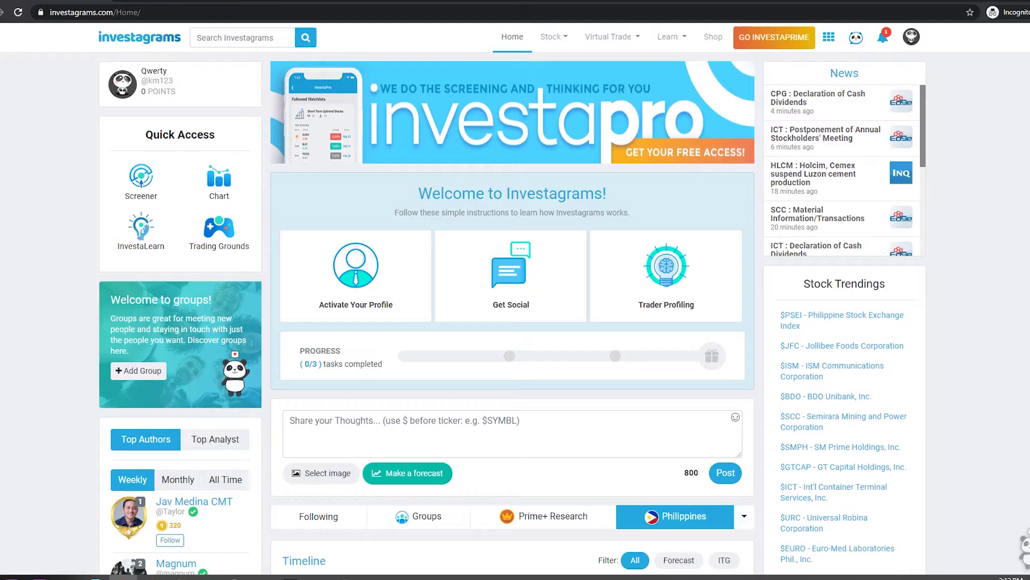
click(568, 43)
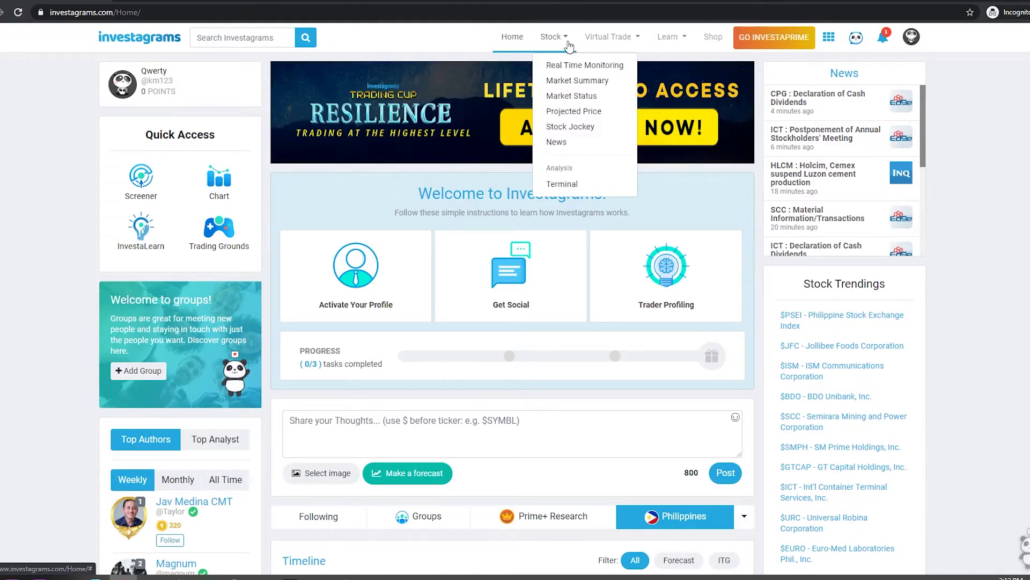
click(577, 185)
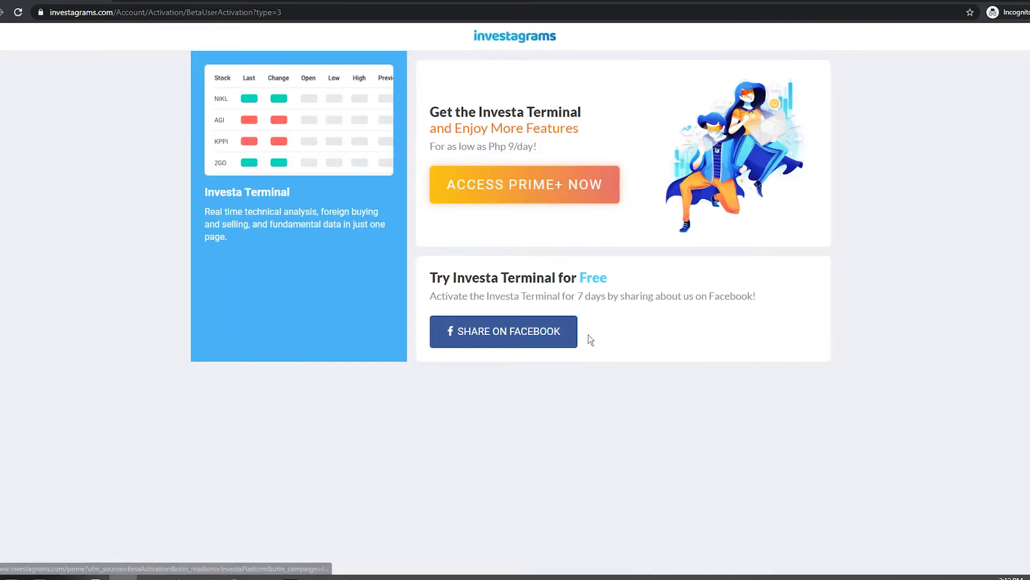
Step: Activate the free 7-day Investa Terminal trial by sharing the post to the Facebook News Feed with the audience Only me
click(513, 349)
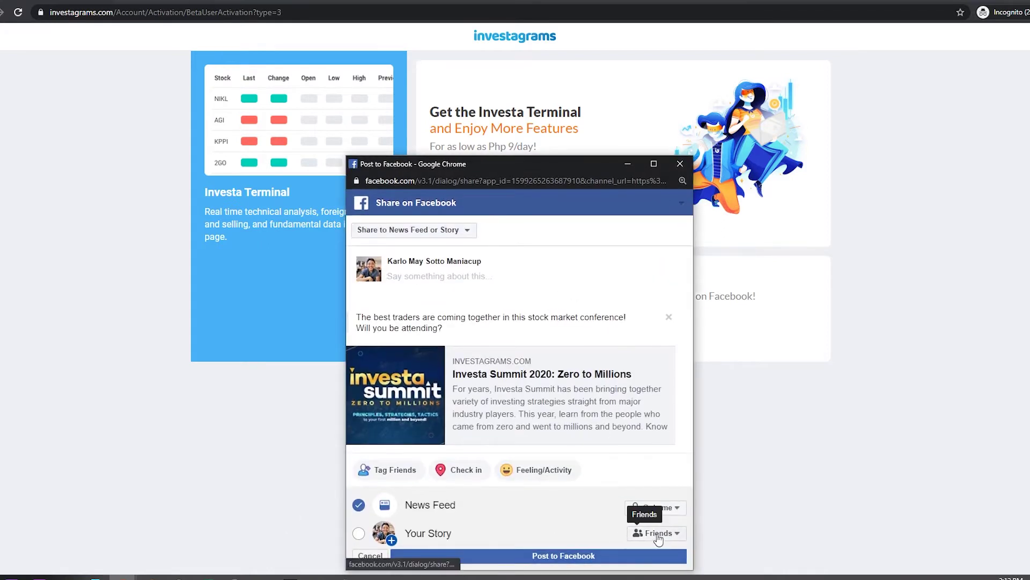
click(665, 512)
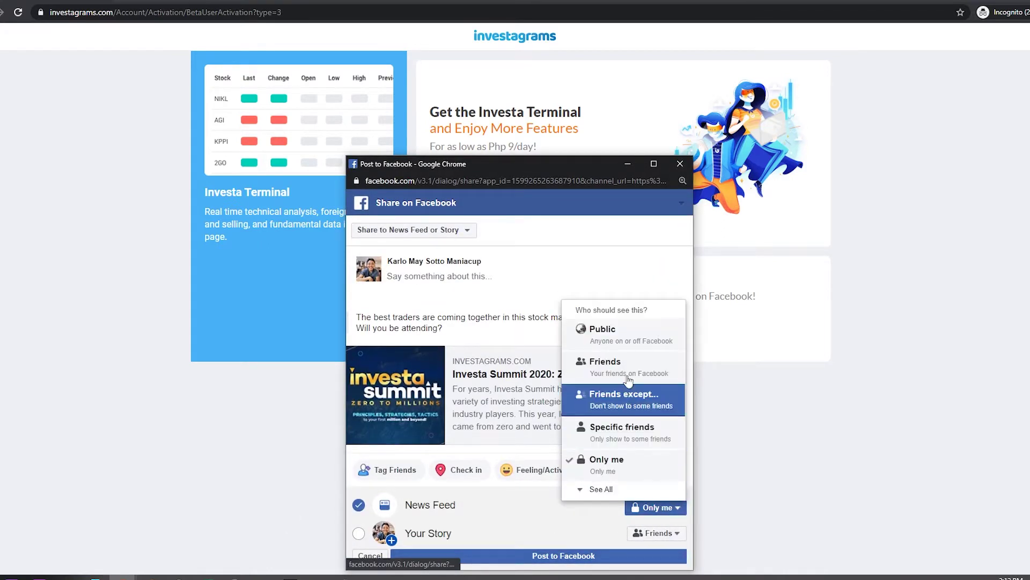
click(585, 533)
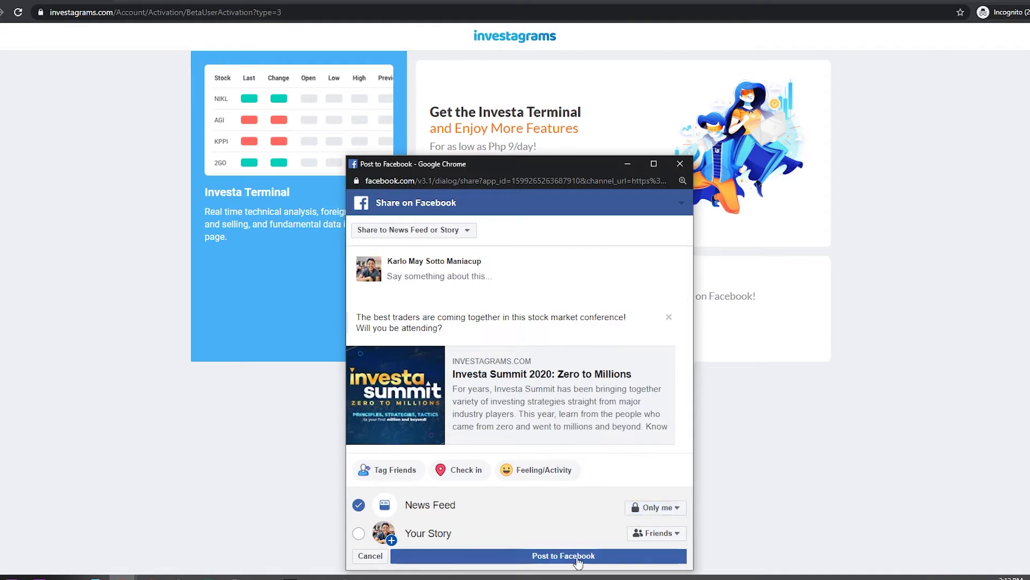
click(598, 555)
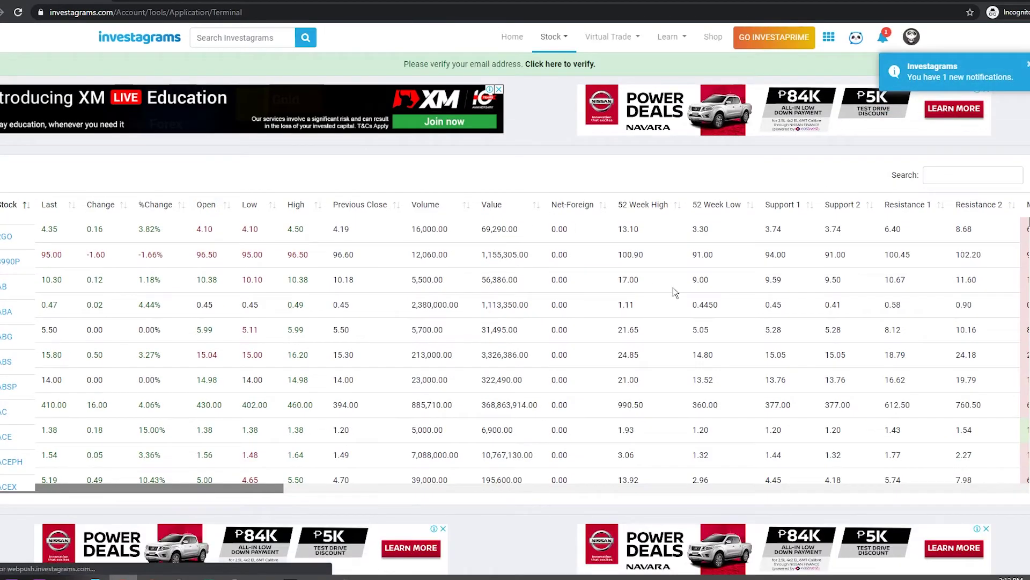
Step: Copy the entire Terminal page and paste it into a new worksheet of the Screener workbook in Excel
scroll(675, 282, down, 10)
scroll(675, 282, up, 10)
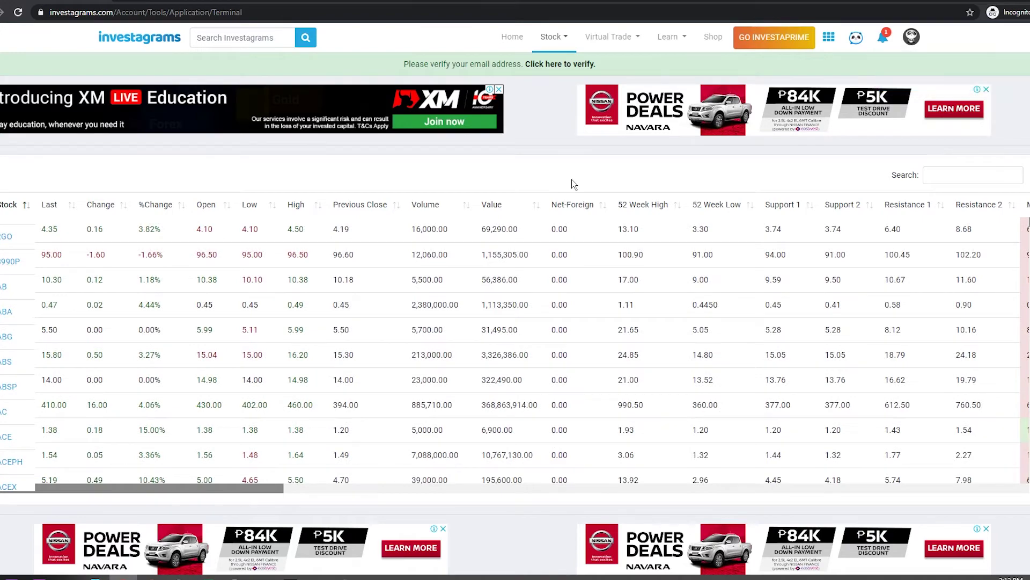
key(ctrl+a)
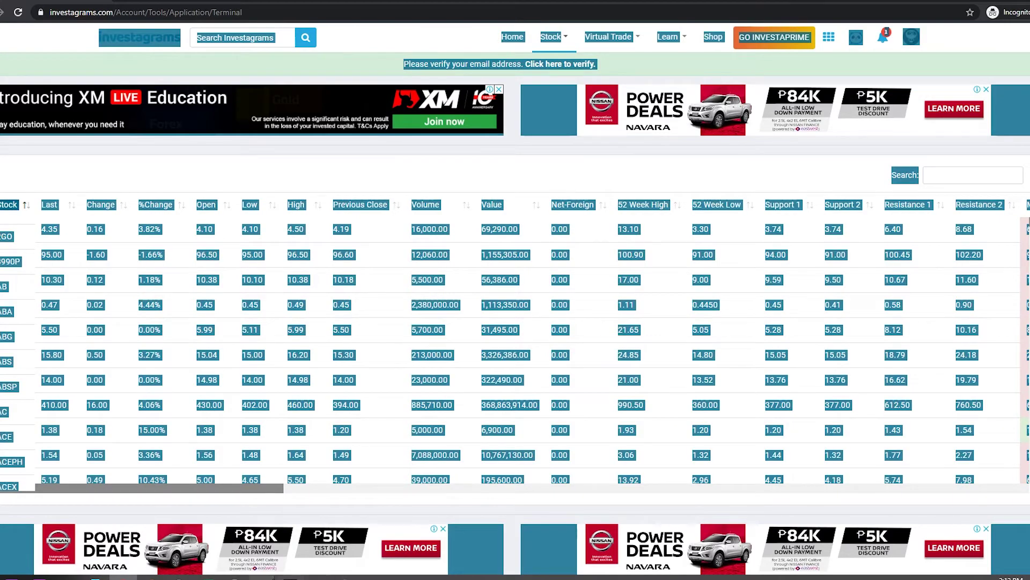
click(206, 577)
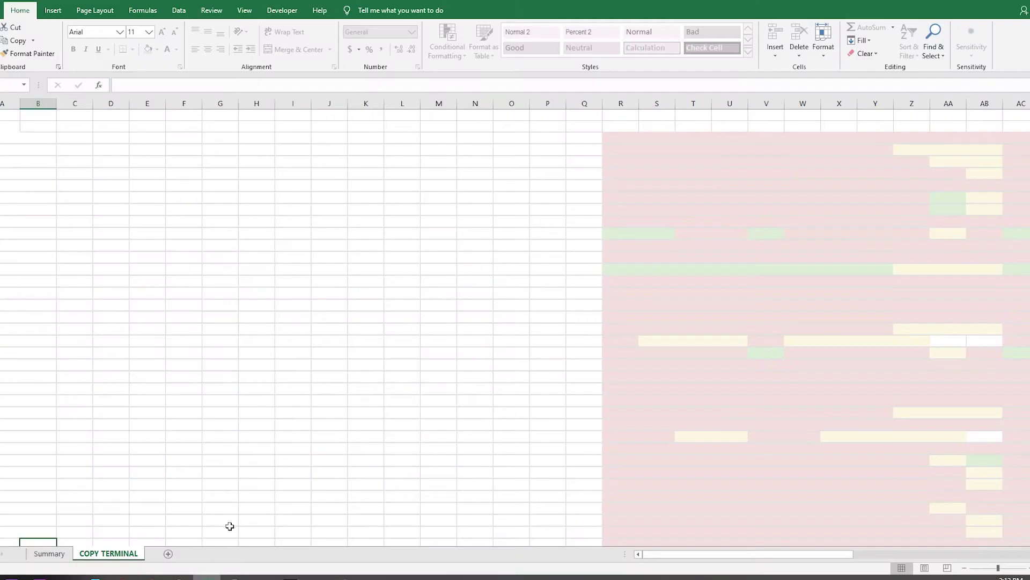
click(168, 554)
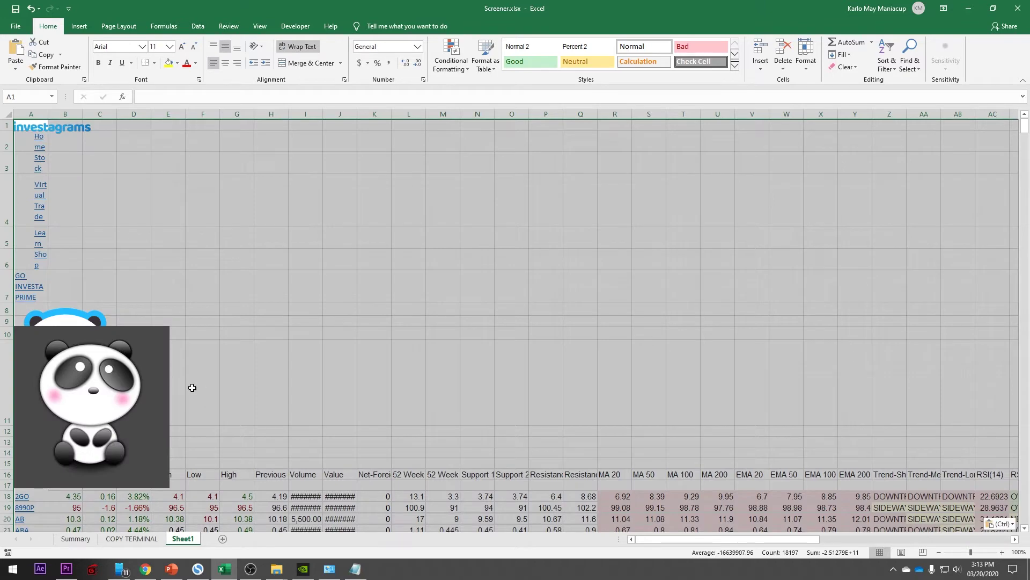
Step: Remove the hyperlinks from the two pasted panda pictures and delete both pictures
right_click(192, 387)
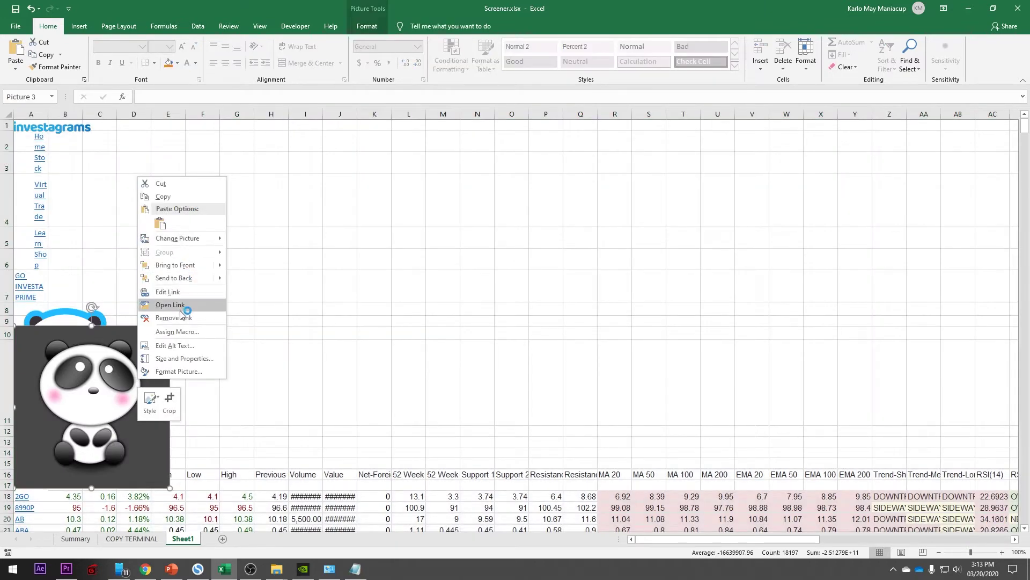
click(177, 317)
key(Delete)
right_click(102, 328)
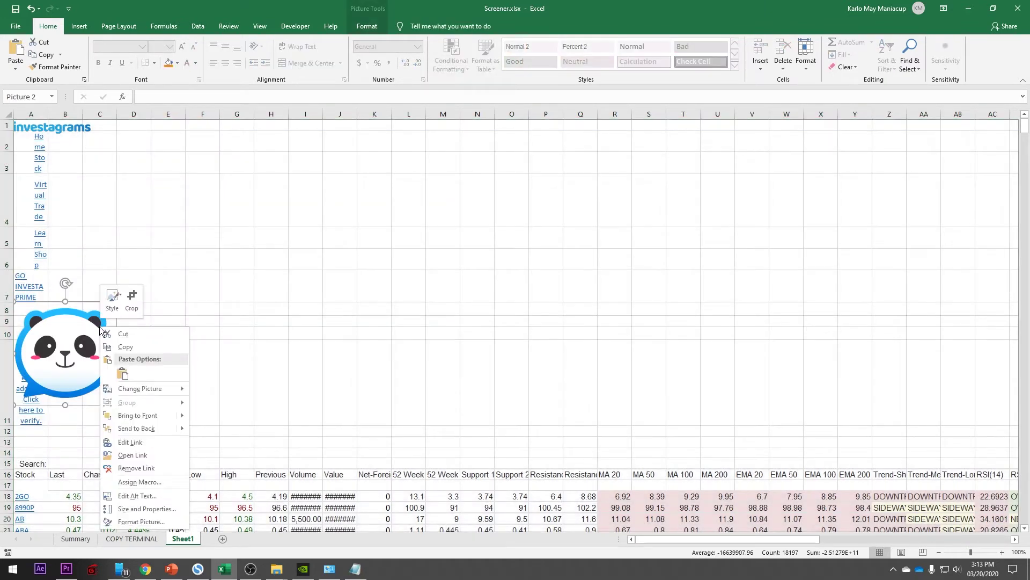
click(150, 468)
key(Delete)
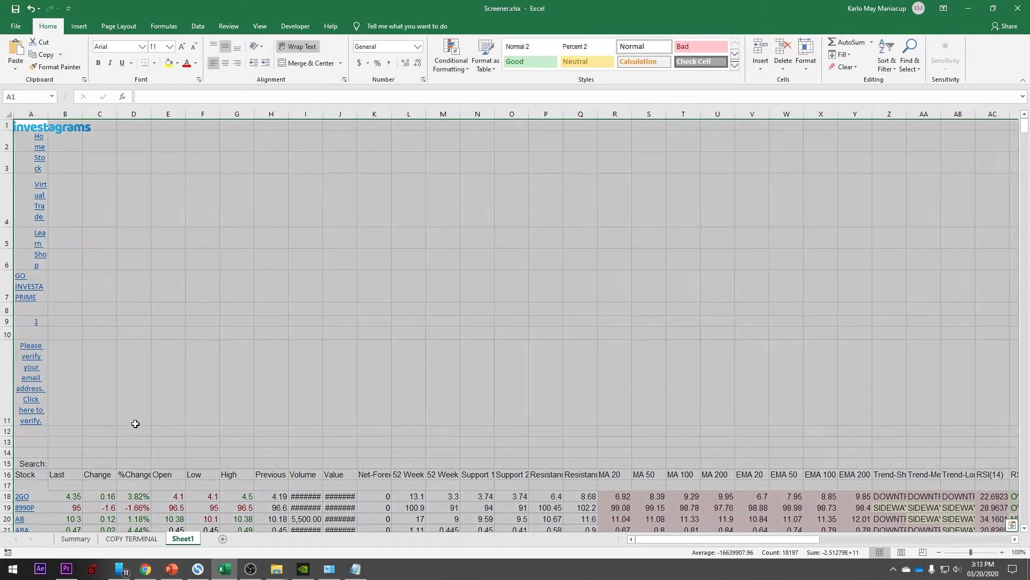
Step: Delete rows 1 to 15 above the Stock header row in Sheet1
click(134, 421)
drag(7, 463, 6, 125)
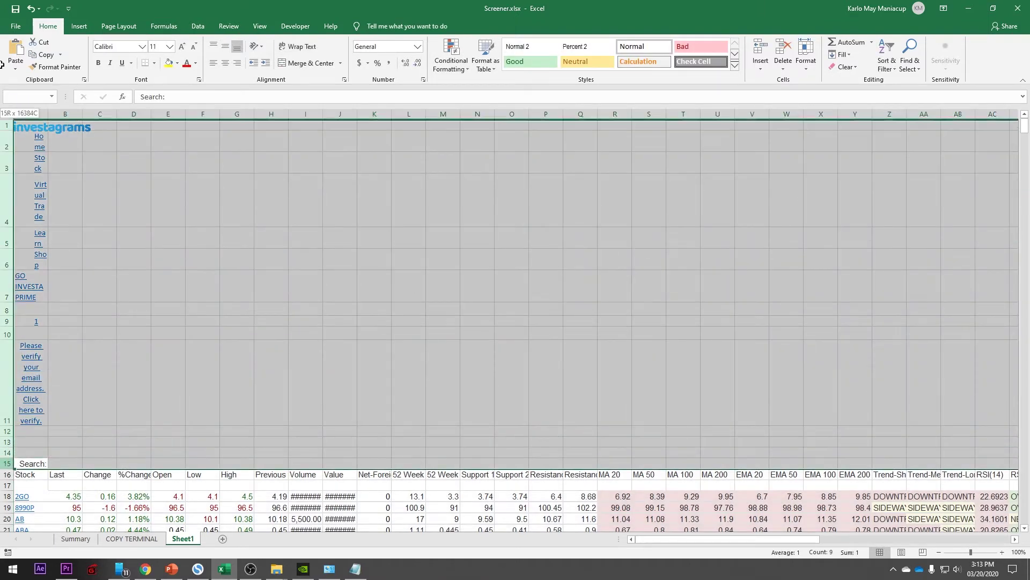
right_click(6, 143)
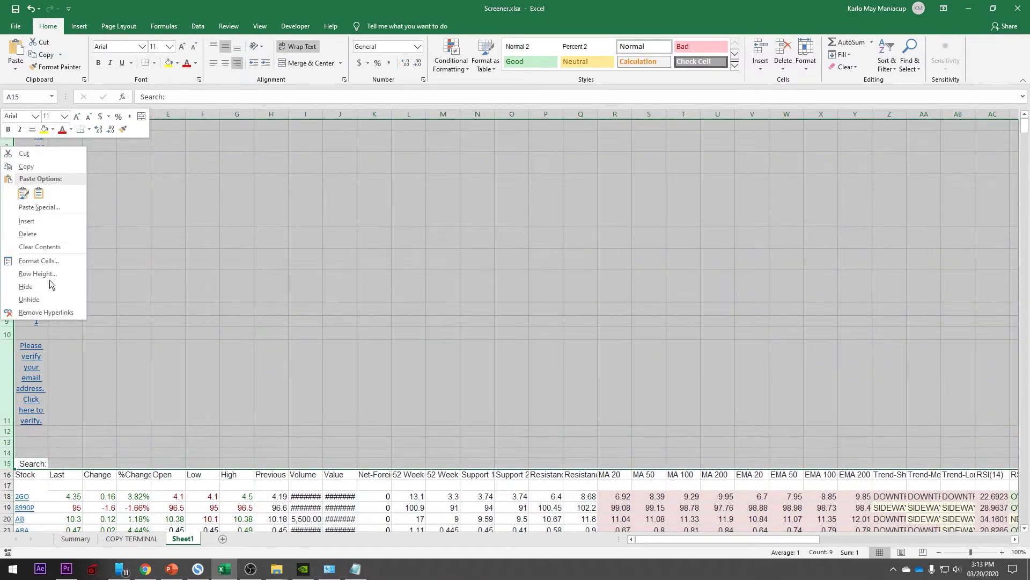
click(39, 234)
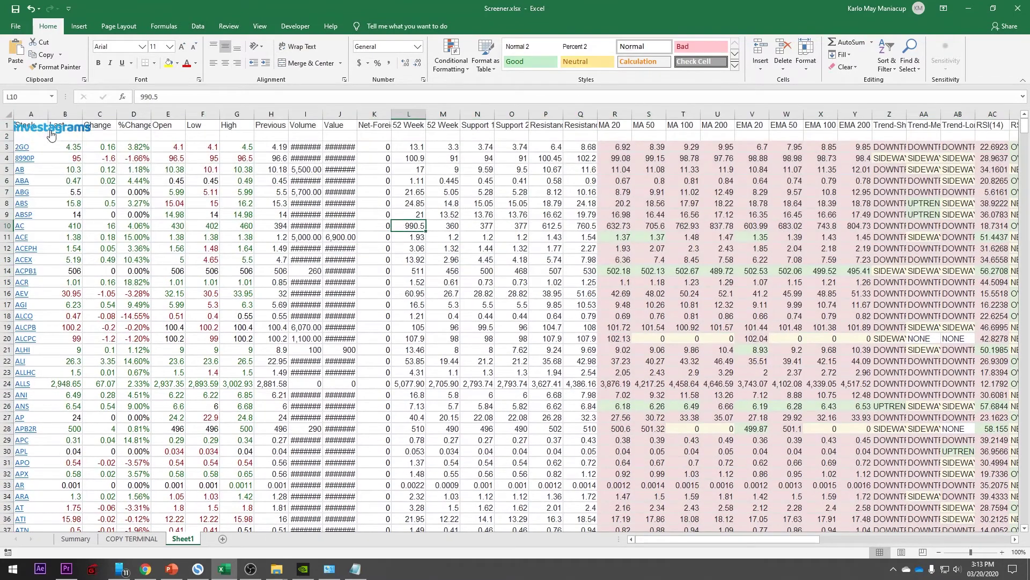
Step: Remove the hyperlink from the investagrams logo over the header row and delete the logo
right_click(52, 128)
click(93, 268)
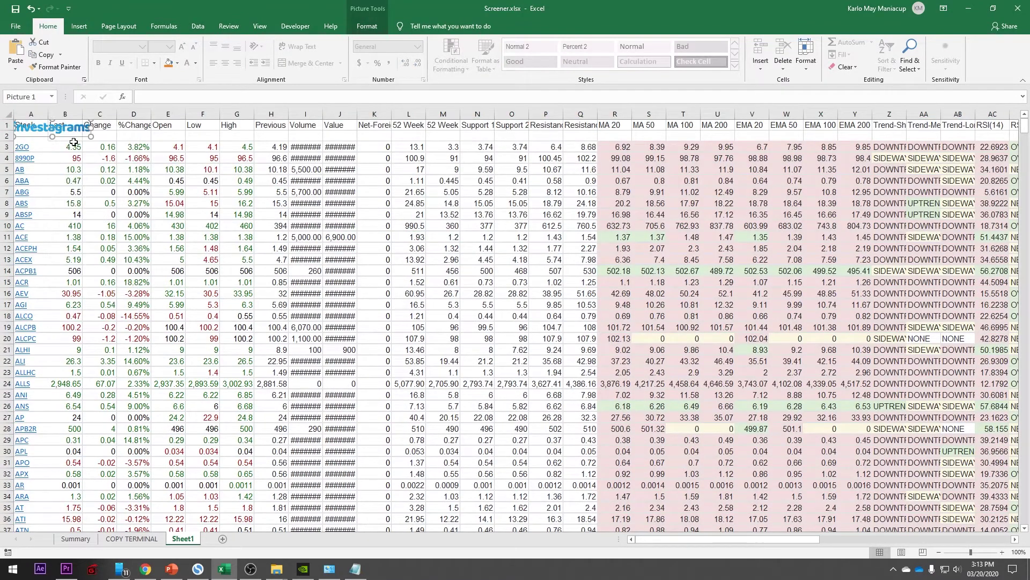
key(Delete)
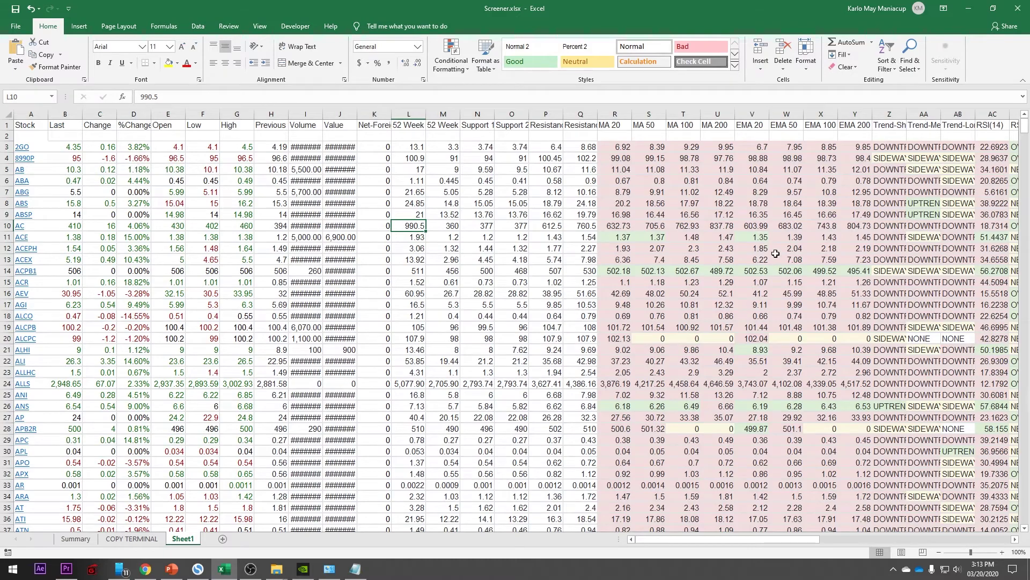
Step: Select the stock table from the ROE header in BG1 back to column A and down to row 304, and copy it
drag(742, 542, 976, 512)
click(997, 126)
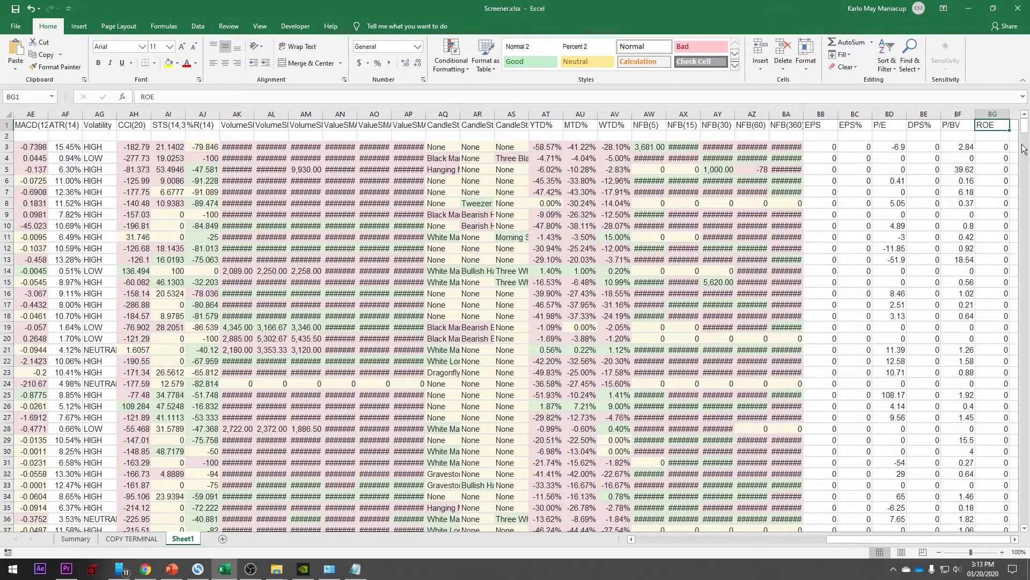
key(ctrl+shift+Left)
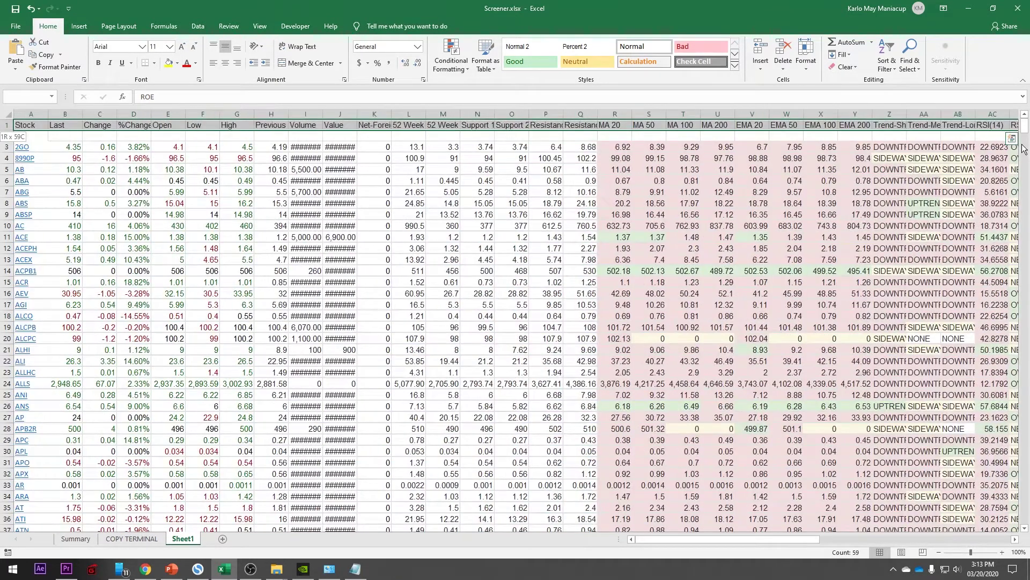
key(ctrl+shift+Down)
key(ctrl+shift+Down)
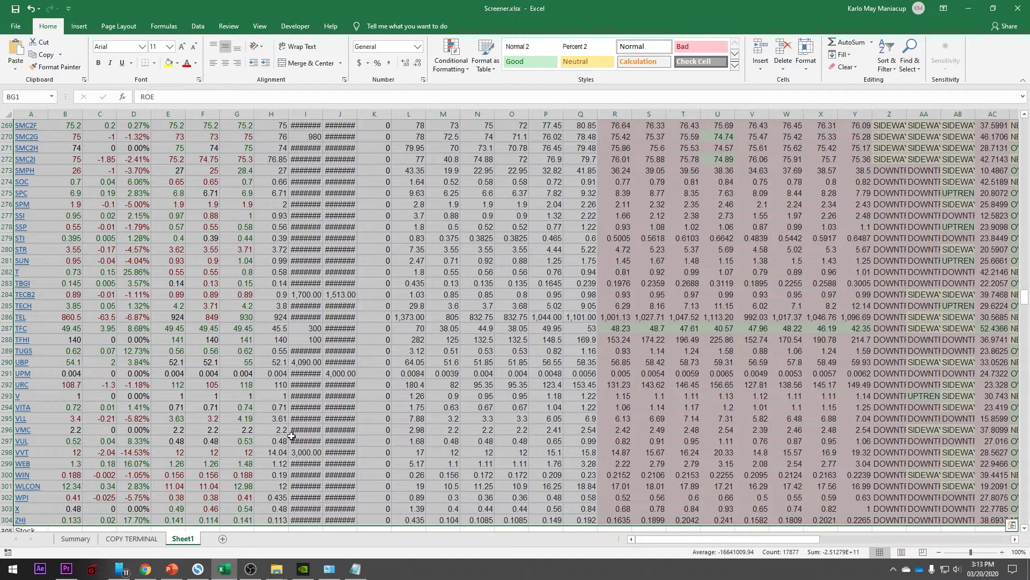
key(ctrl+c)
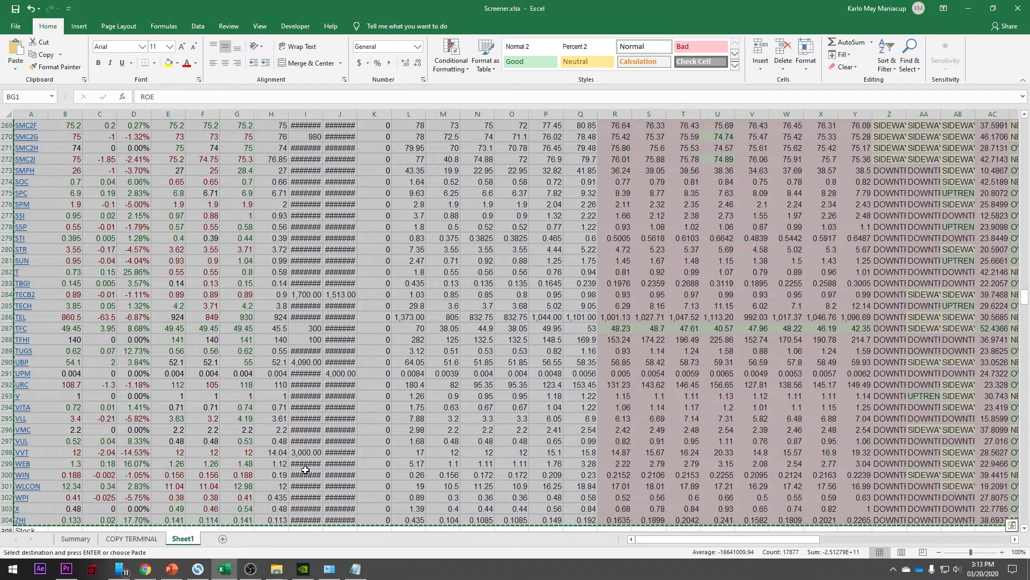
Step: Paste the copied stock table into the COPY TERMINAL sheet starting at cell A1
click(141, 543)
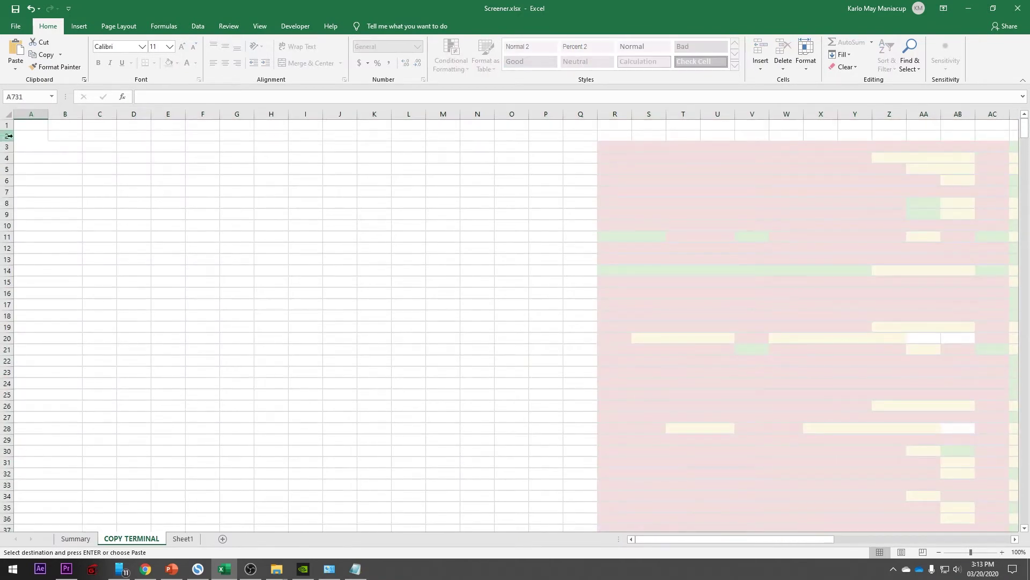
click(31, 124)
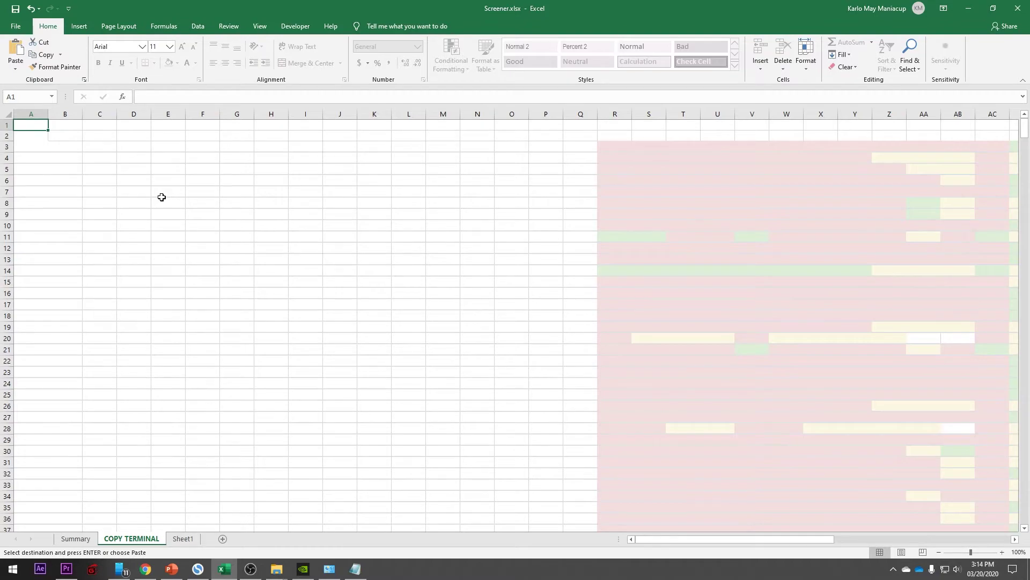
key(ctrl+v)
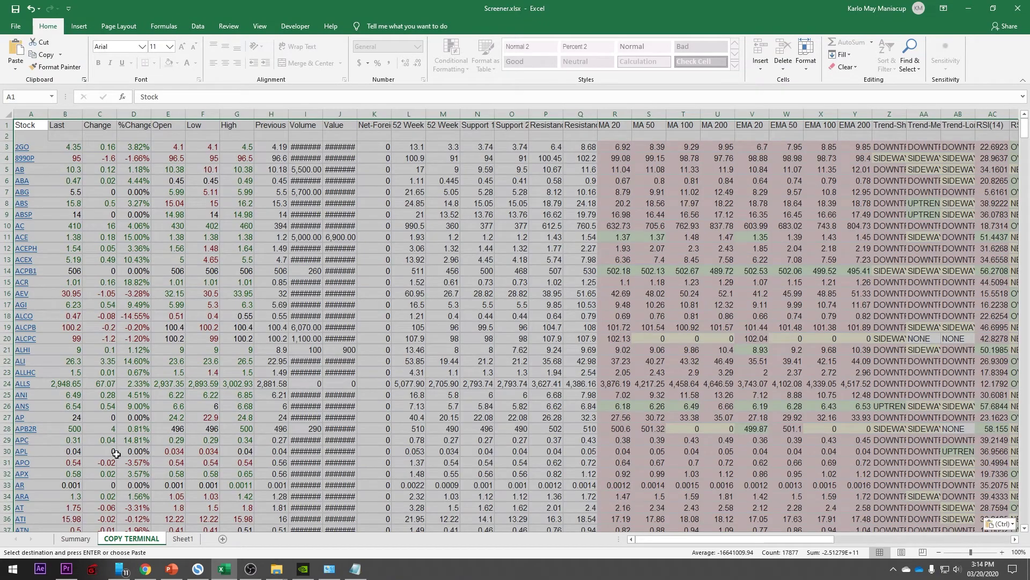
Step: Delete the temporary Sheet1 worksheet permanently
click(184, 539)
right_click(192, 537)
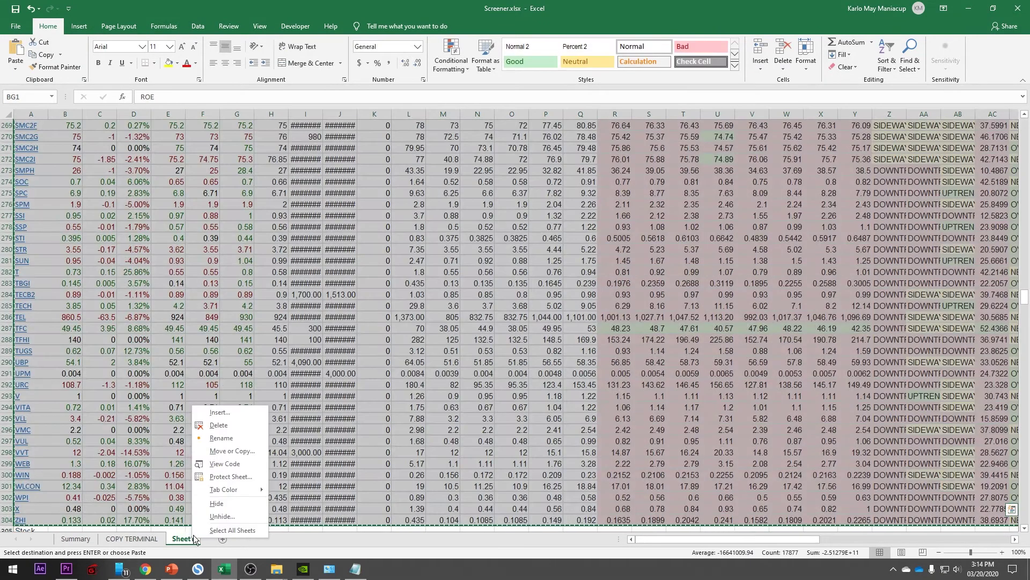
click(237, 429)
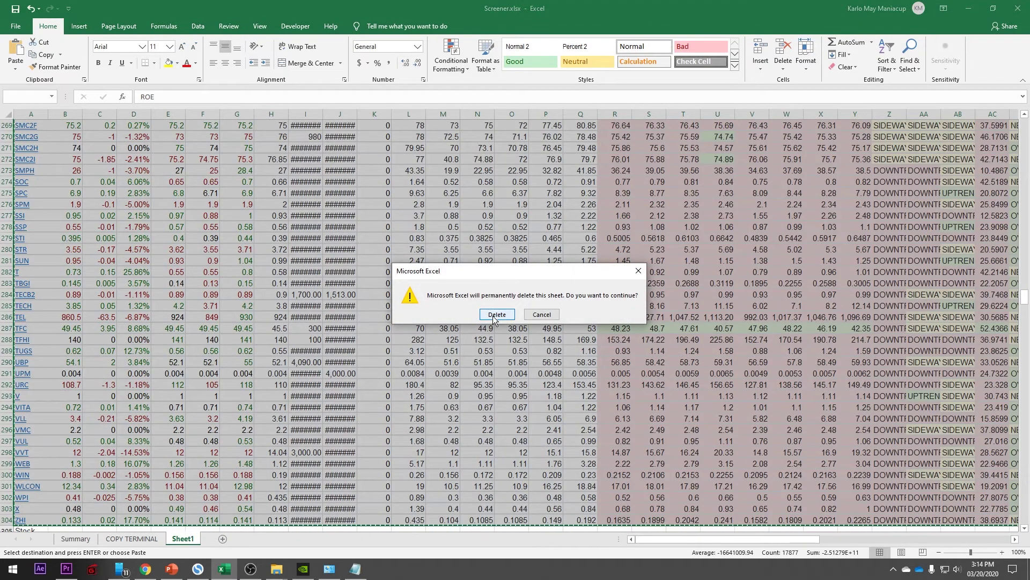
click(496, 314)
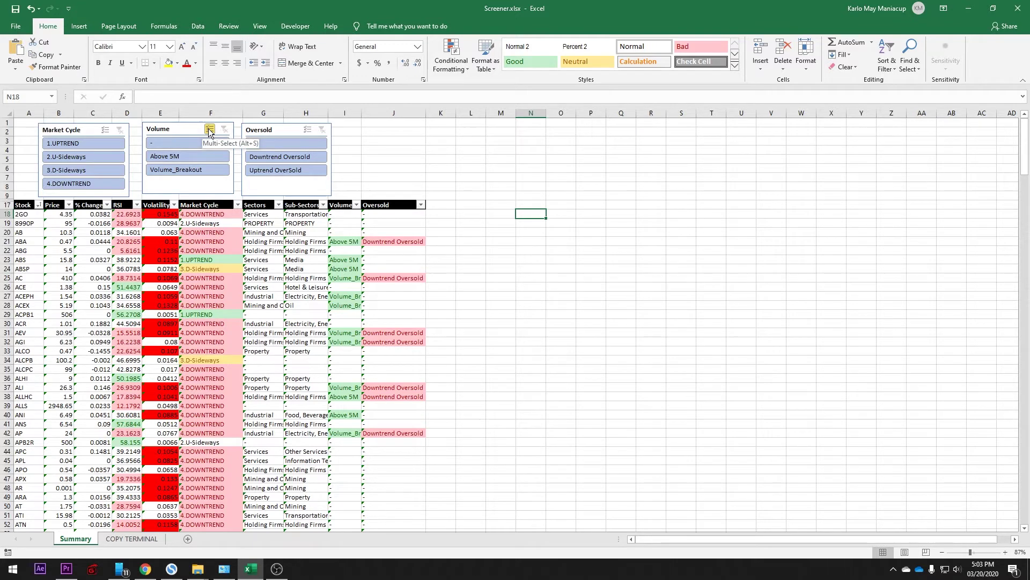
Step: Turn on multi-select in the Summary sheet's Volume slicer and exclude "-", keeping Above 5M and Volume_Breakout
click(199, 141)
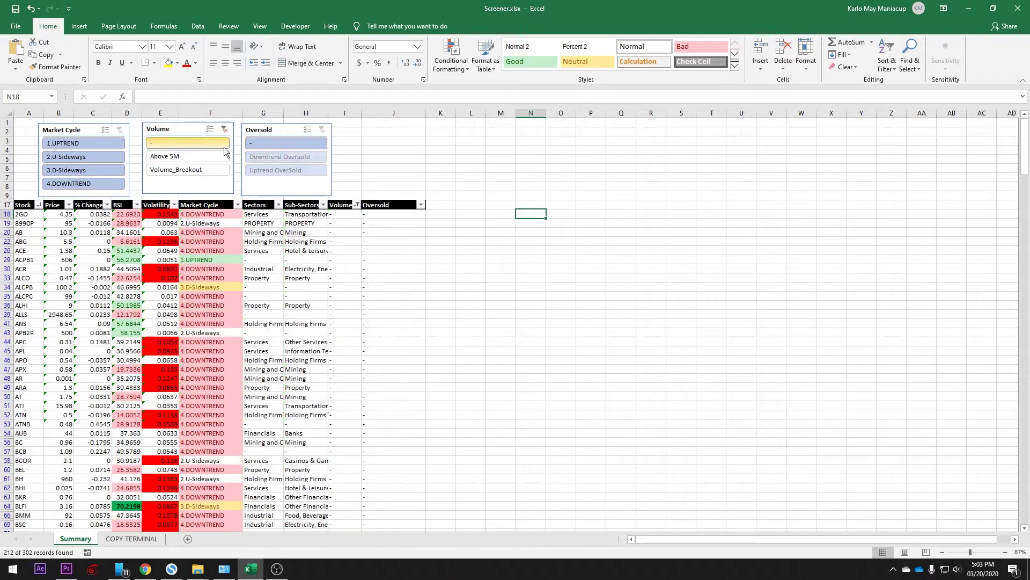
click(214, 129)
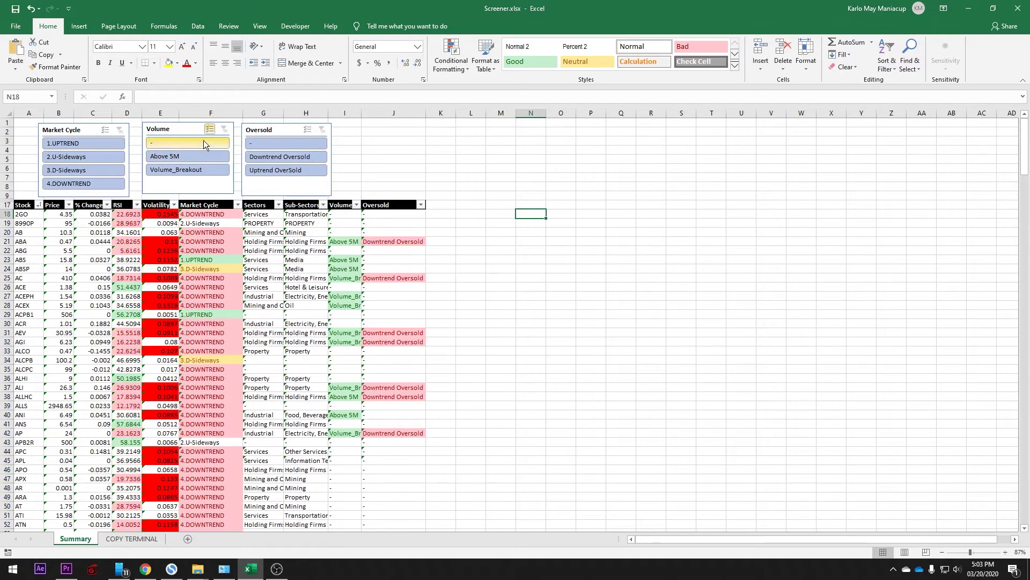
click(204, 141)
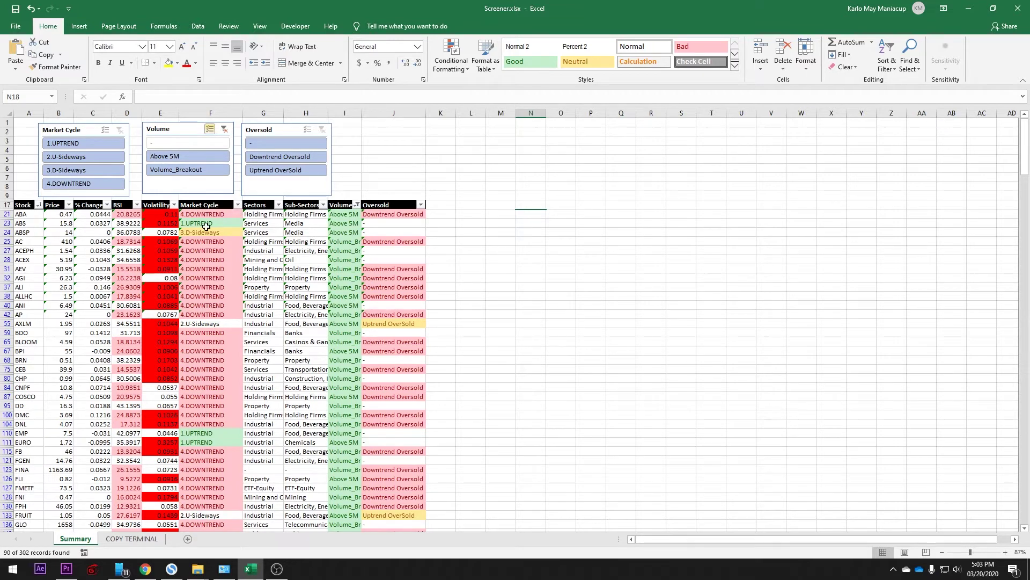
Step: Sort the summary table by Market Cycle from A to Z
click(238, 204)
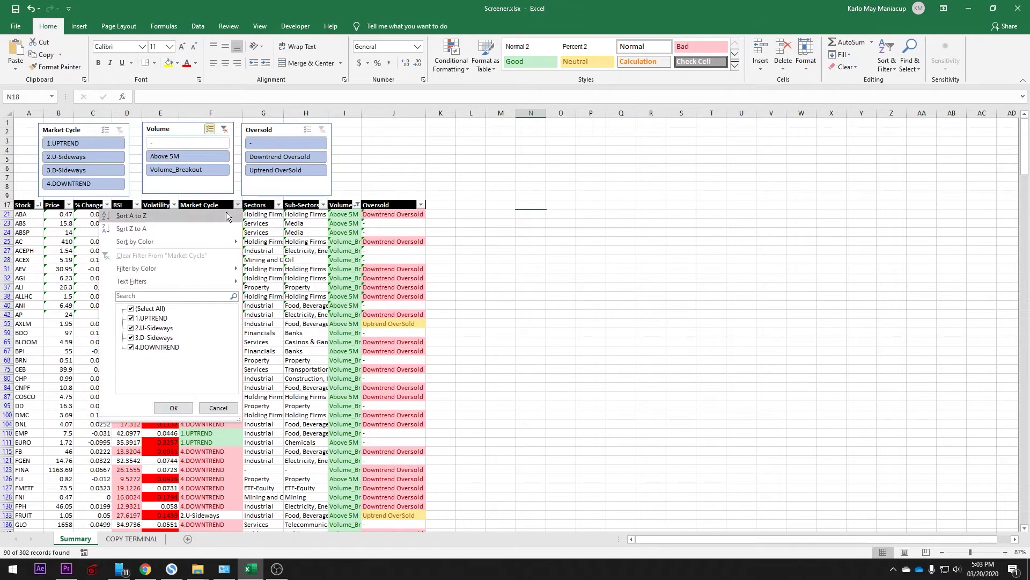
click(226, 216)
scroll(201, 359, down, 1)
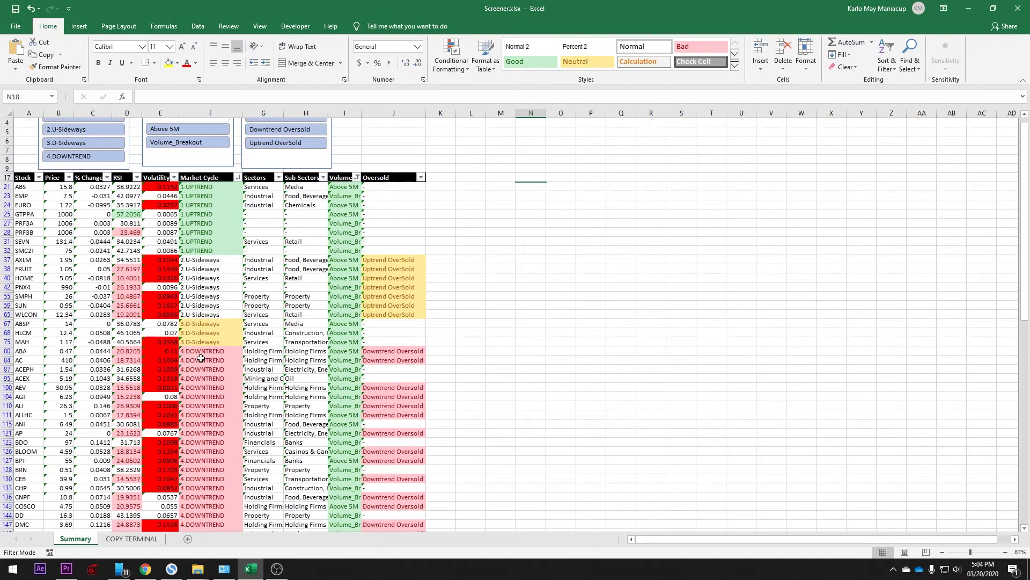
Step: Review the volume-filtered Summary table, comparing the Market Cycle and Oversold classifications of the listed stocks
scroll(202, 356, down, 2)
scroll(202, 354, up, 2)
scroll(204, 351, down, 20)
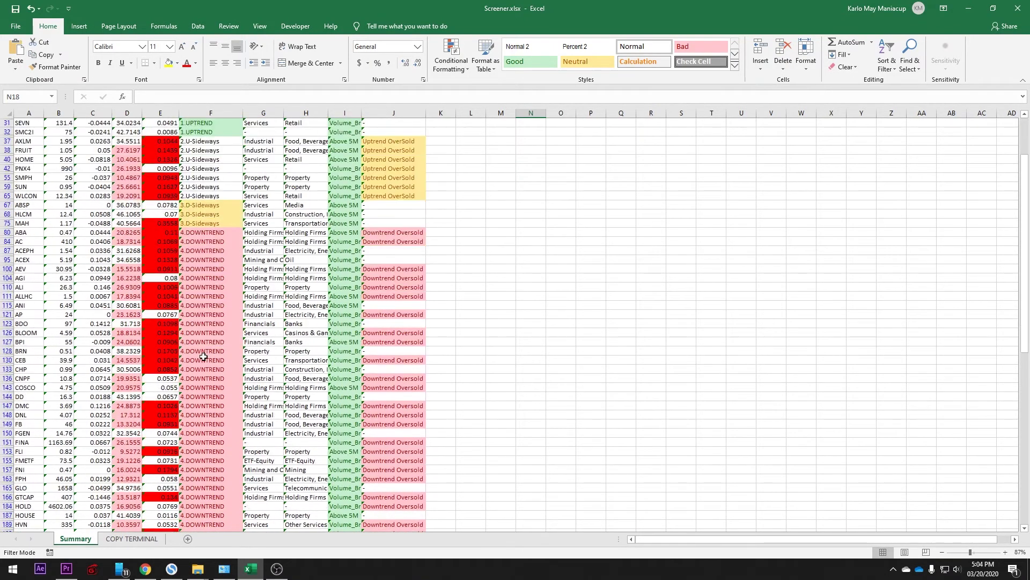
scroll(208, 349, up, 18)
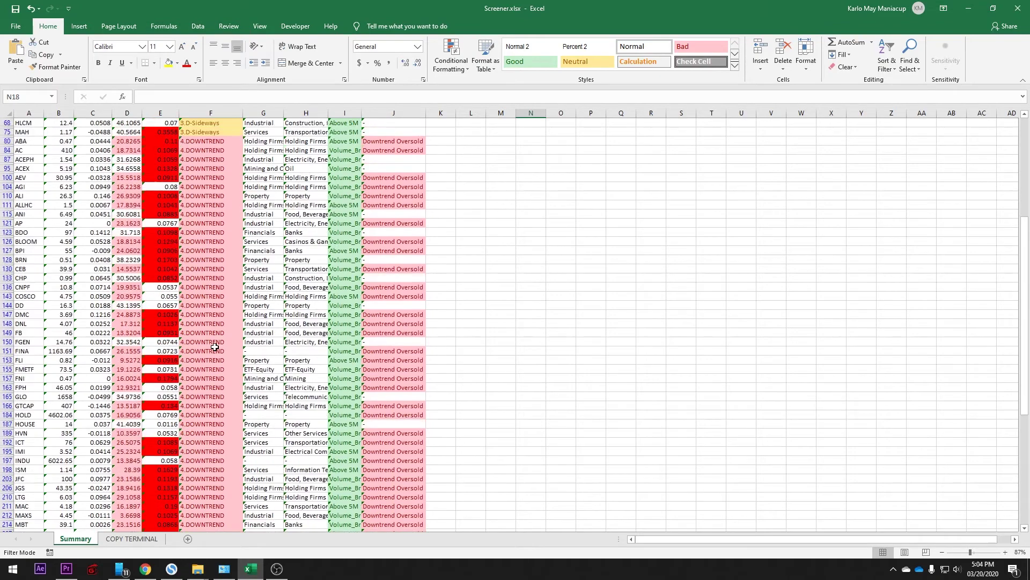
scroll(217, 347, up, 4)
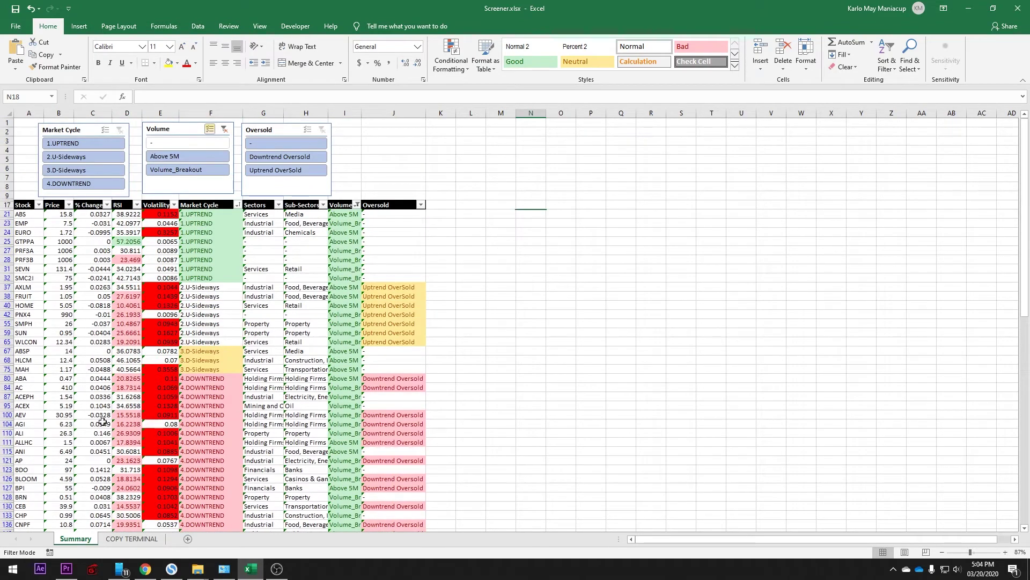
scroll(245, 353, down, 4)
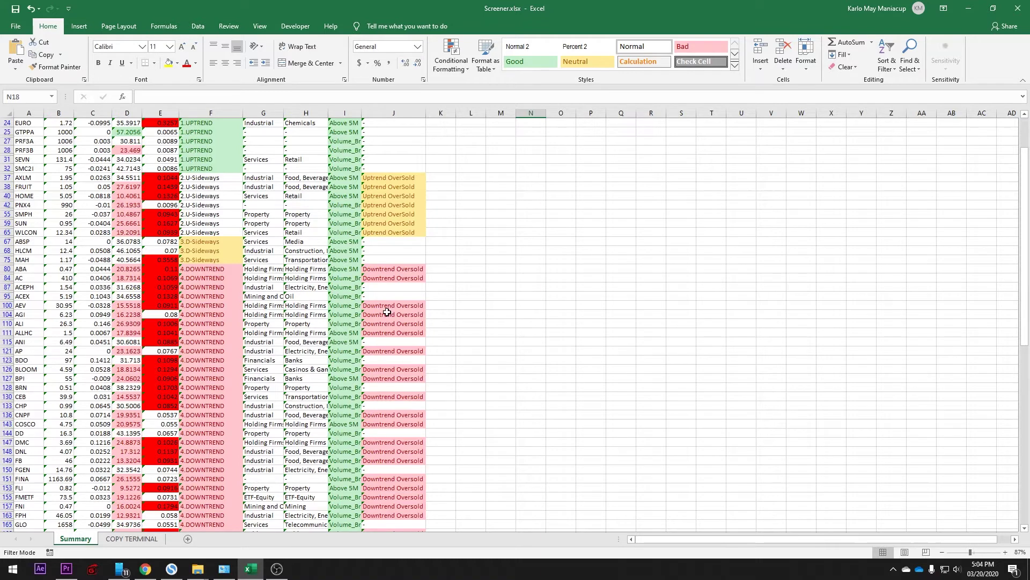
drag(411, 267, 396, 342)
click(395, 349)
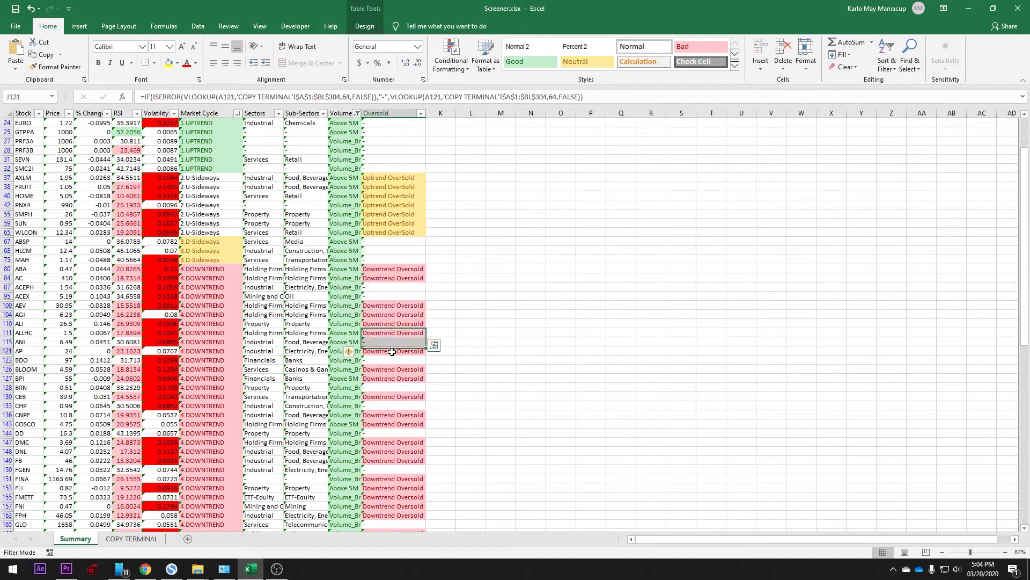
scroll(395, 349, up, 4)
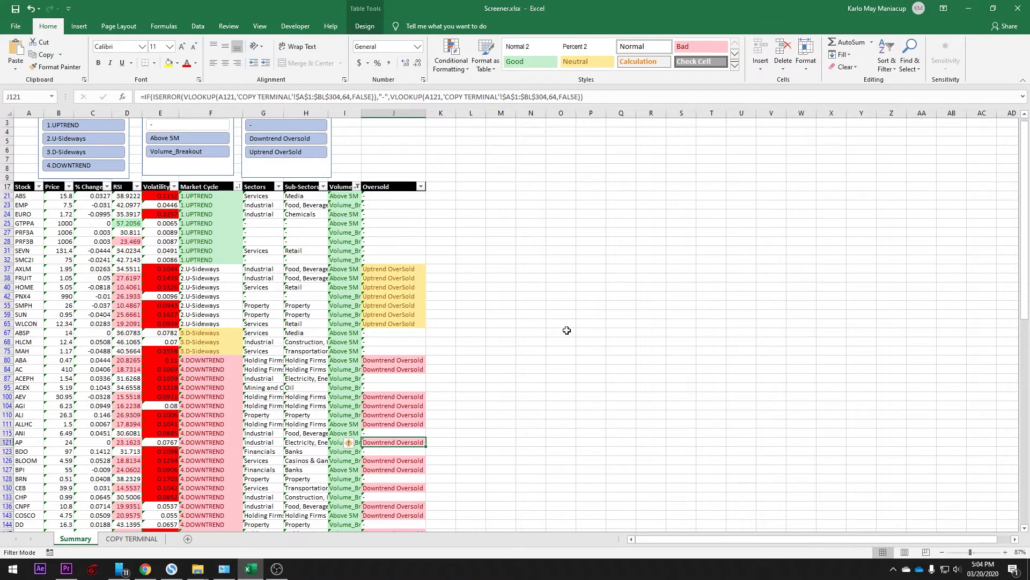
click(505, 371)
scroll(503, 367, up, 1)
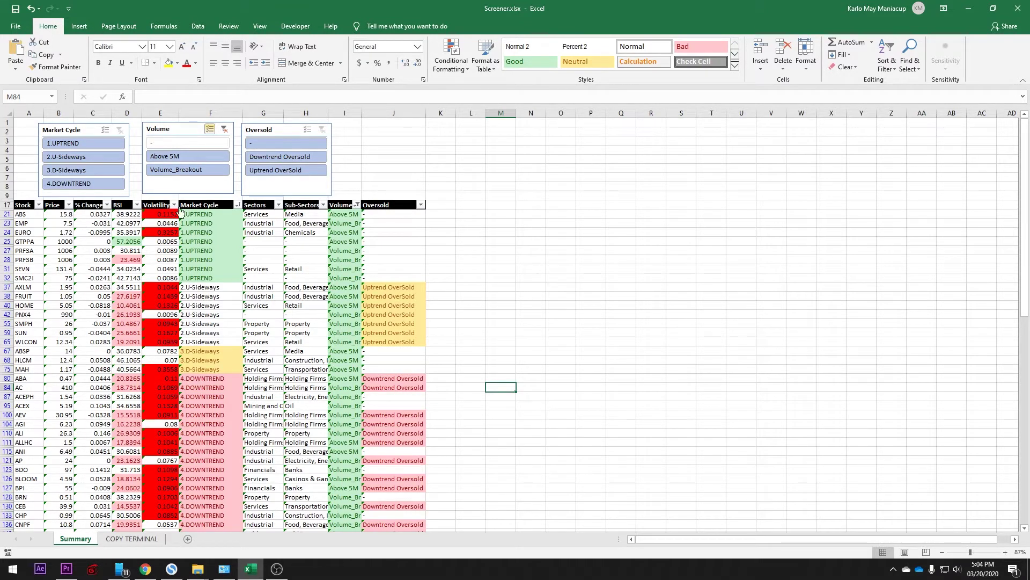
Step: Filter the Summary table to 4.DOWNTREND and Downtrend Oversold stocks and sort it by Volatility from largest to smallest
click(85, 185)
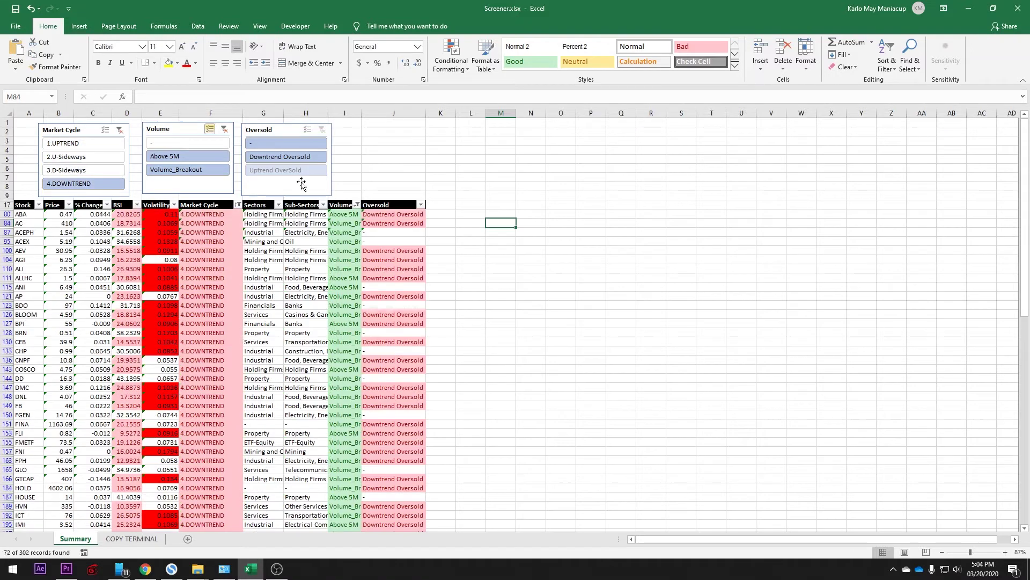
click(317, 156)
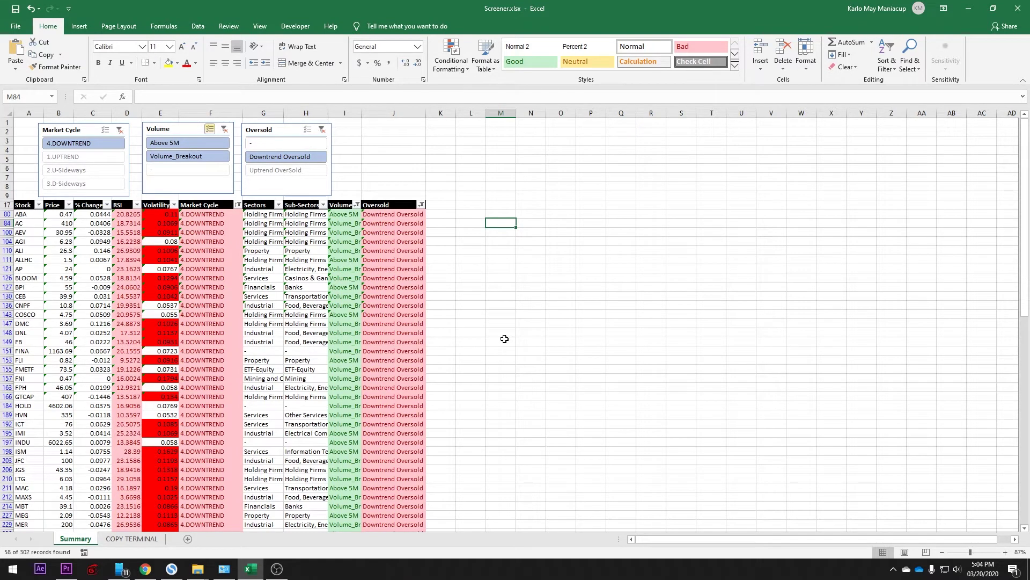
click(175, 207)
click(163, 227)
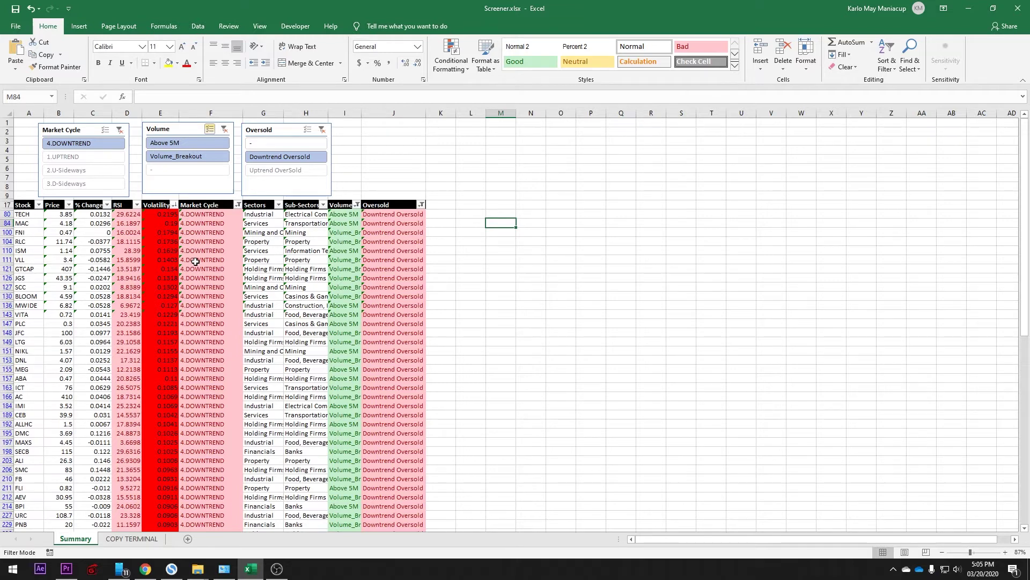
Step: Examine the most volatile stocks, highlighting the TECH and MAC rows, the FNI to MWIDE rows, and the MAC row alone
drag(21, 215, 397, 222)
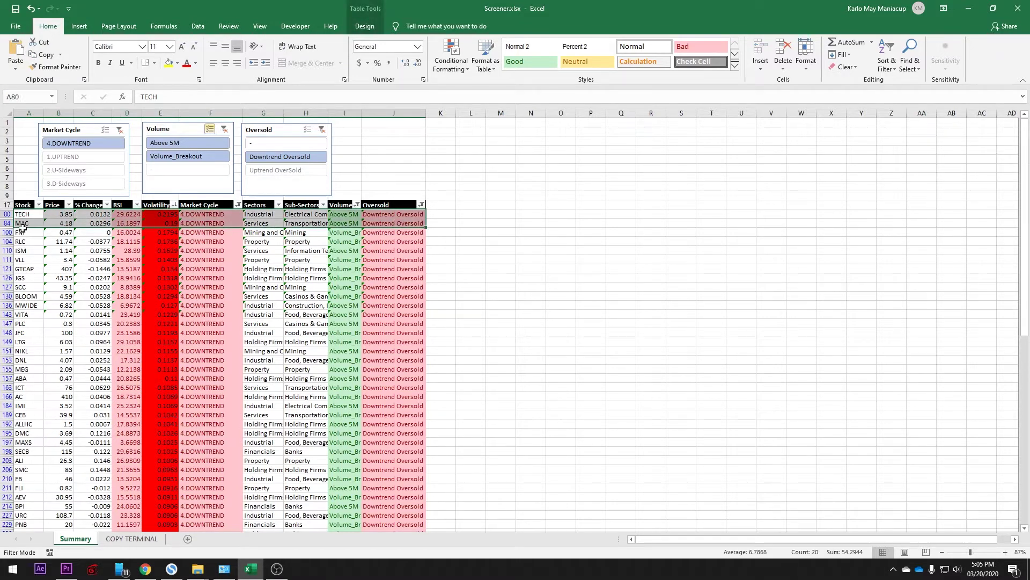
drag(21, 230, 303, 307)
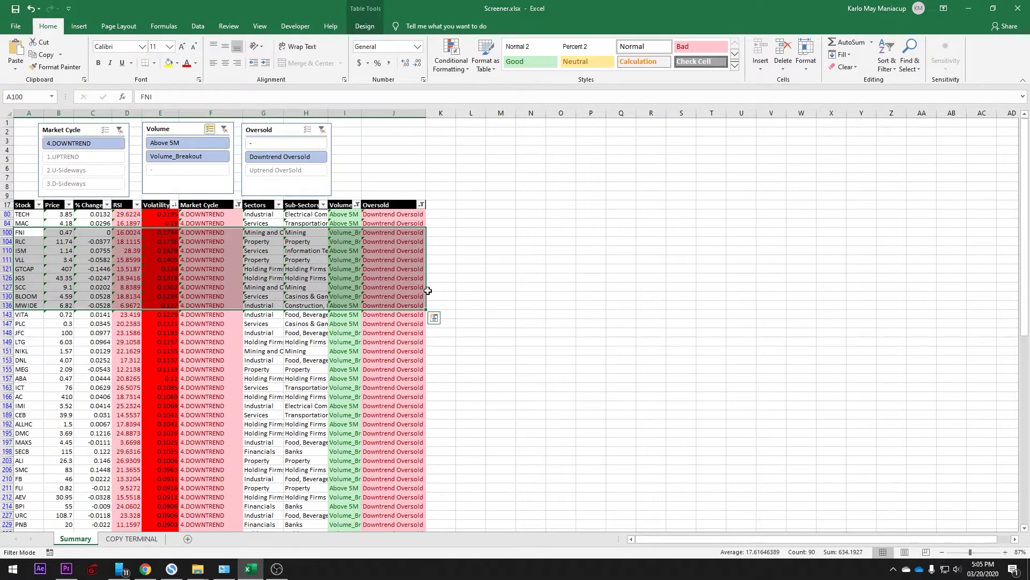
click(460, 259)
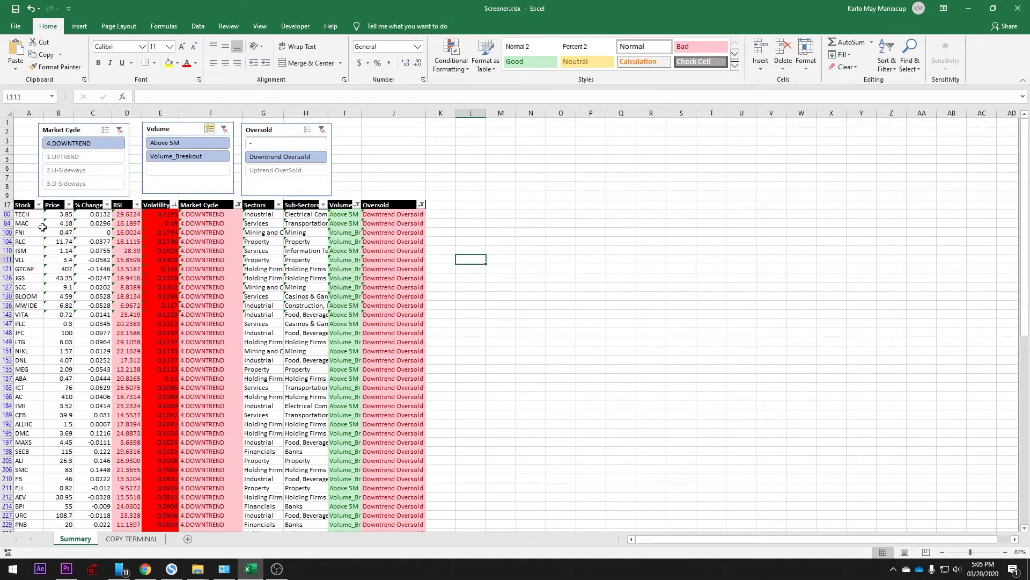
drag(28, 221, 413, 222)
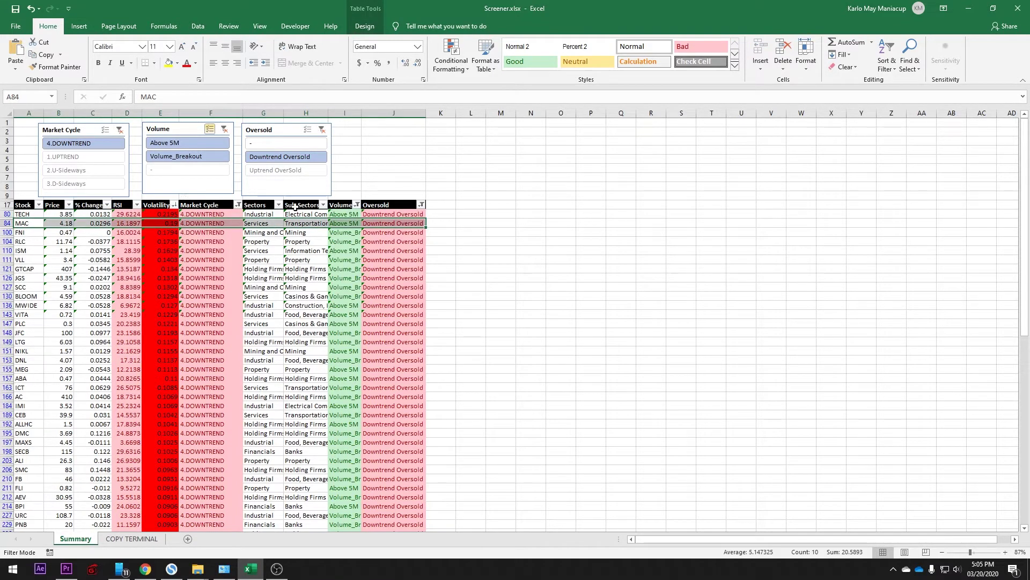
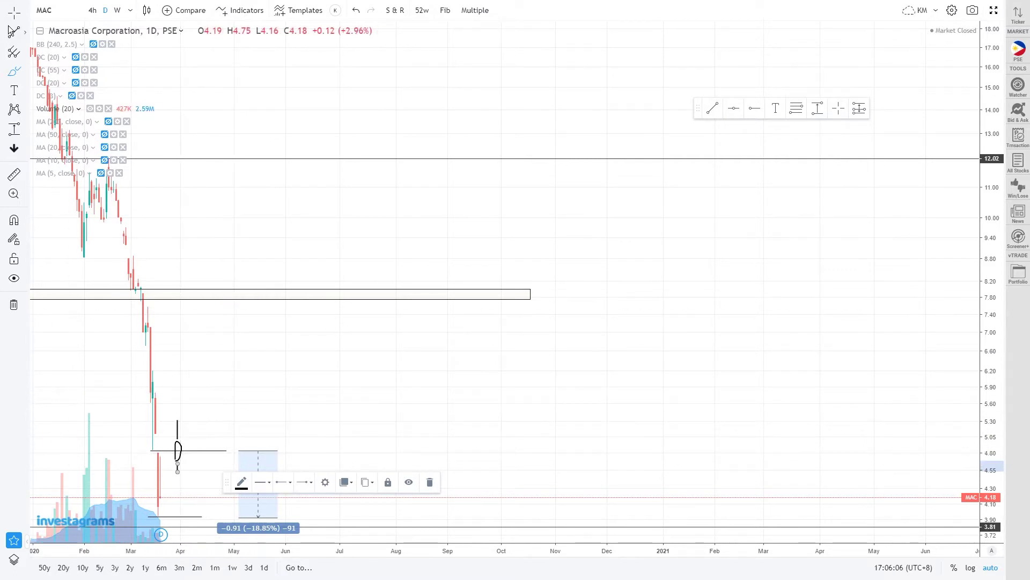
Step: Raise the lower horizontal line on the MAC chart to about 4.13 and brush a second candle above the first sketched one
click(172, 514)
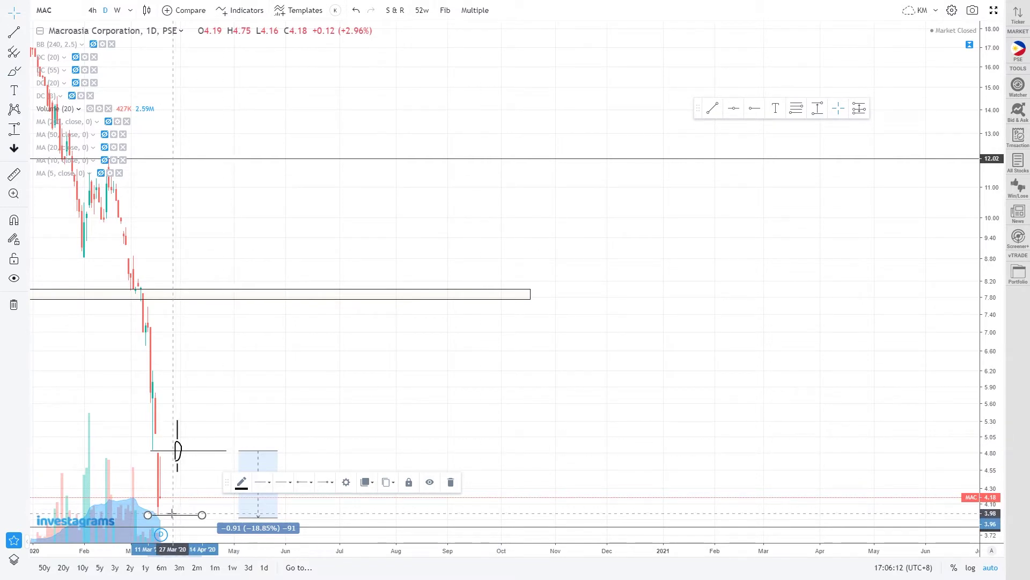
drag(172, 515, 175, 500)
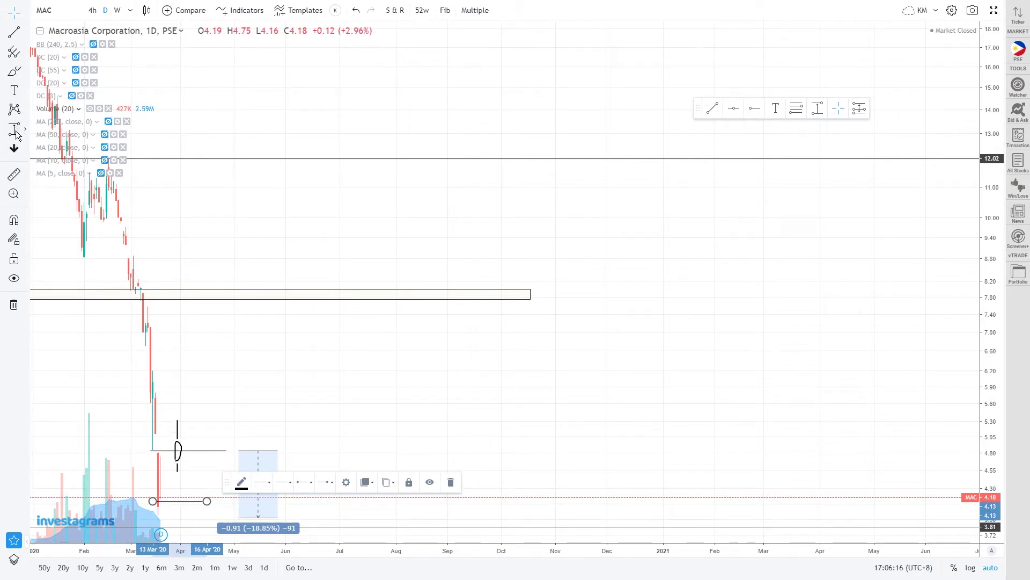
click(17, 70)
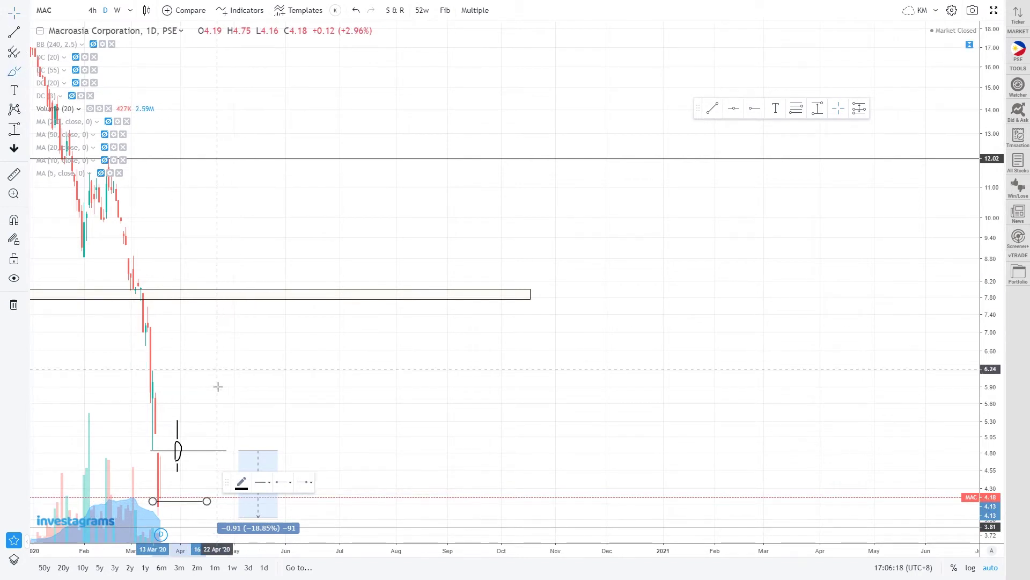
drag(197, 424, 199, 370)
drag(200, 418, 199, 427)
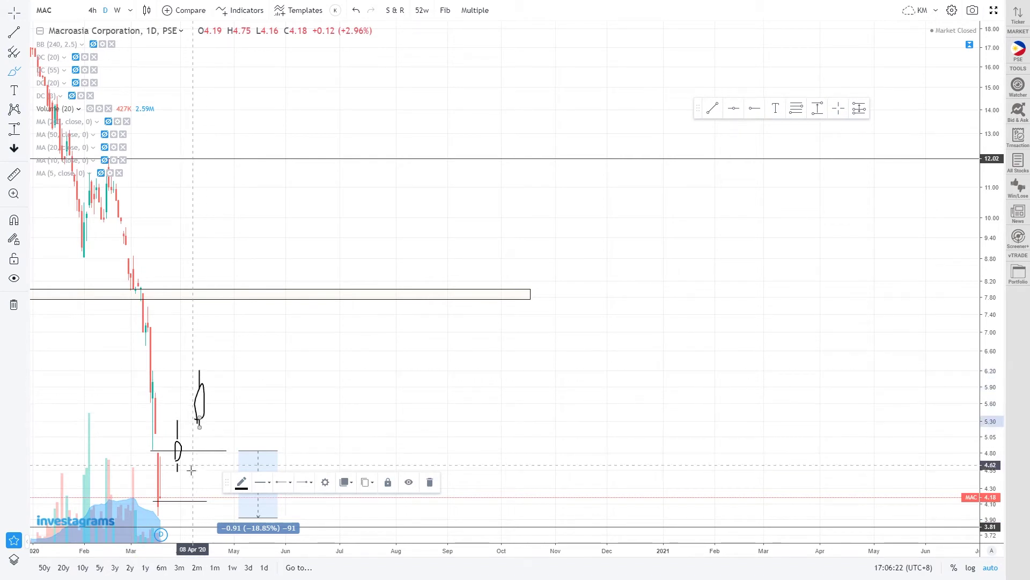
Step: Raise the lower line on the MAC chart to the base of the first sketched candle and delete the horizontal line above it
click(15, 12)
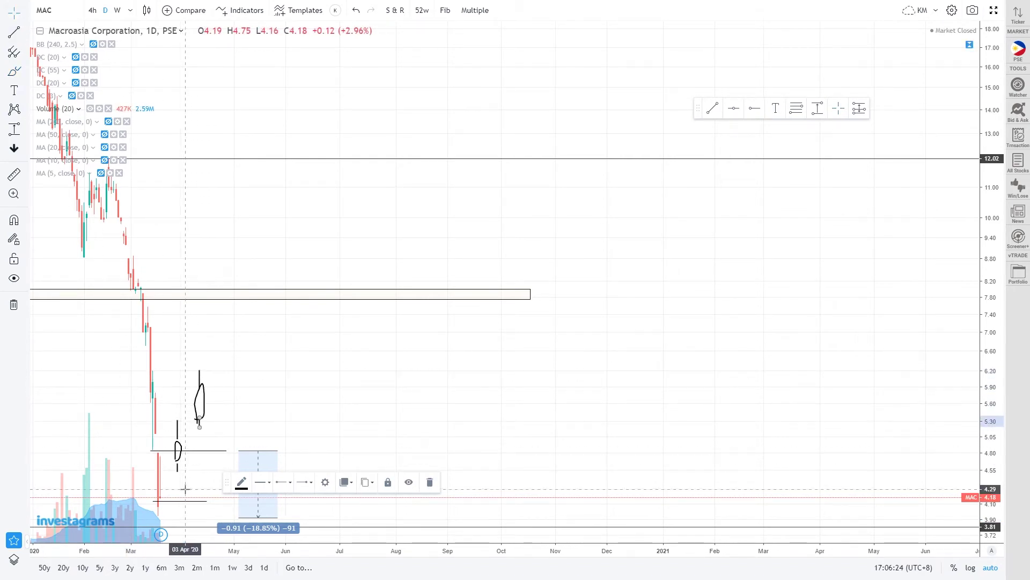
drag(181, 500, 196, 472)
click(199, 451)
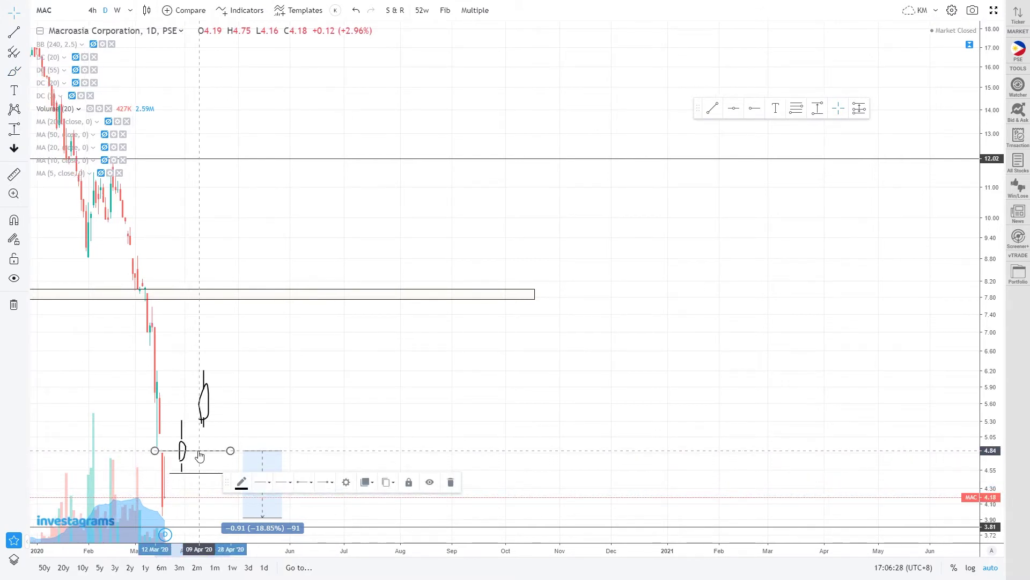
key(Delete)
Step: Brush a pullback after the second sketched candle down to the raised line, and add a horizontal stroke across the first candle
click(14, 72)
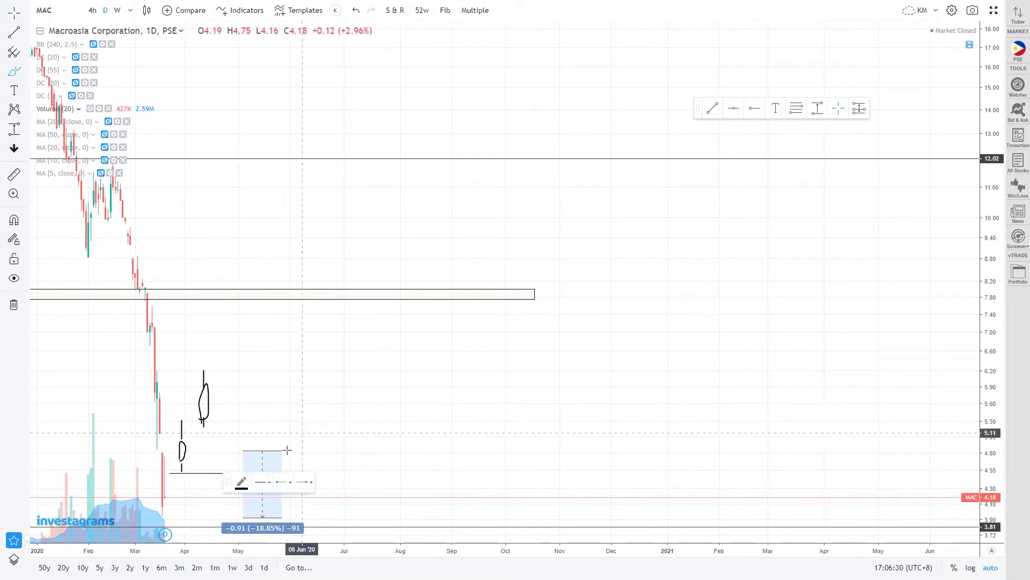
drag(222, 410, 212, 469)
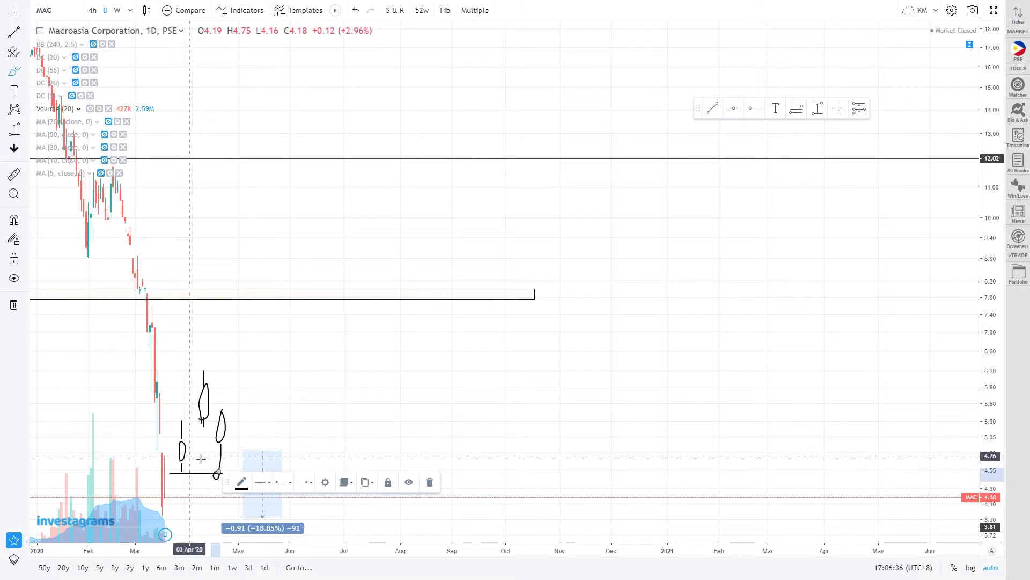
drag(162, 453, 268, 451)
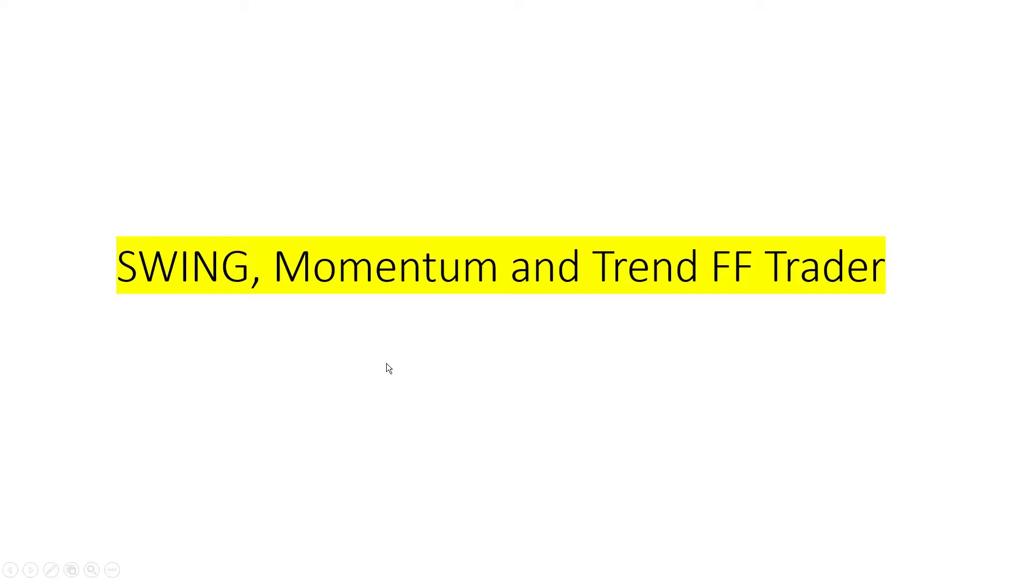
click(479, 350)
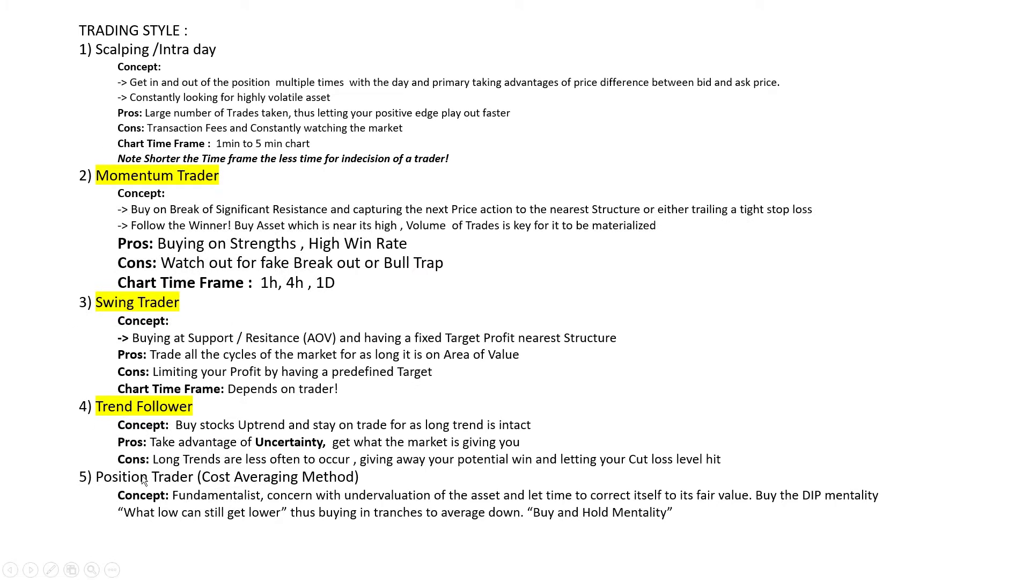
key(Left)
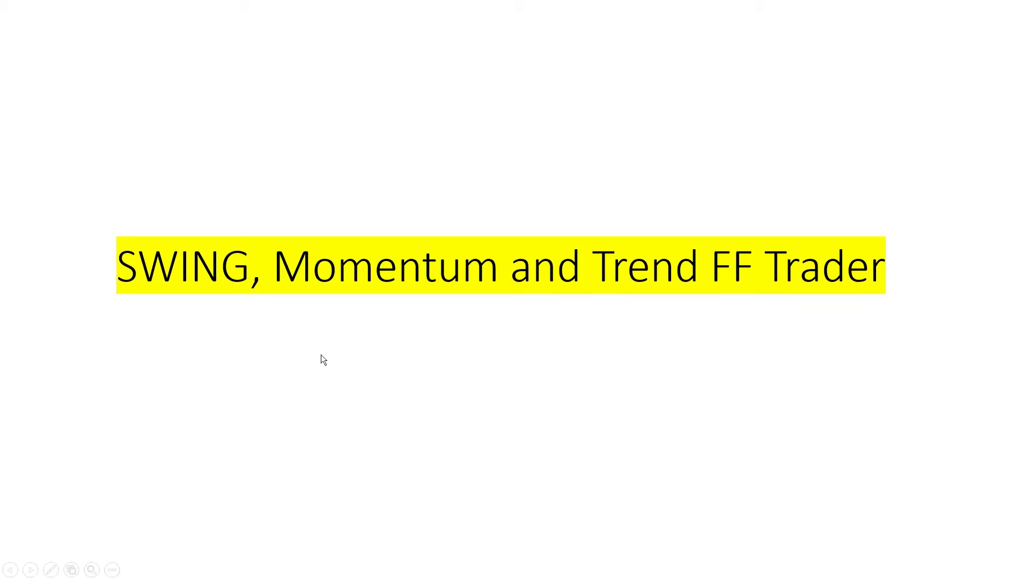
Step: Switch to the browser charts and measure the 2020 price drop on the PSEI chart and on the Nasdaq 100 chart
key(alt+Tab)
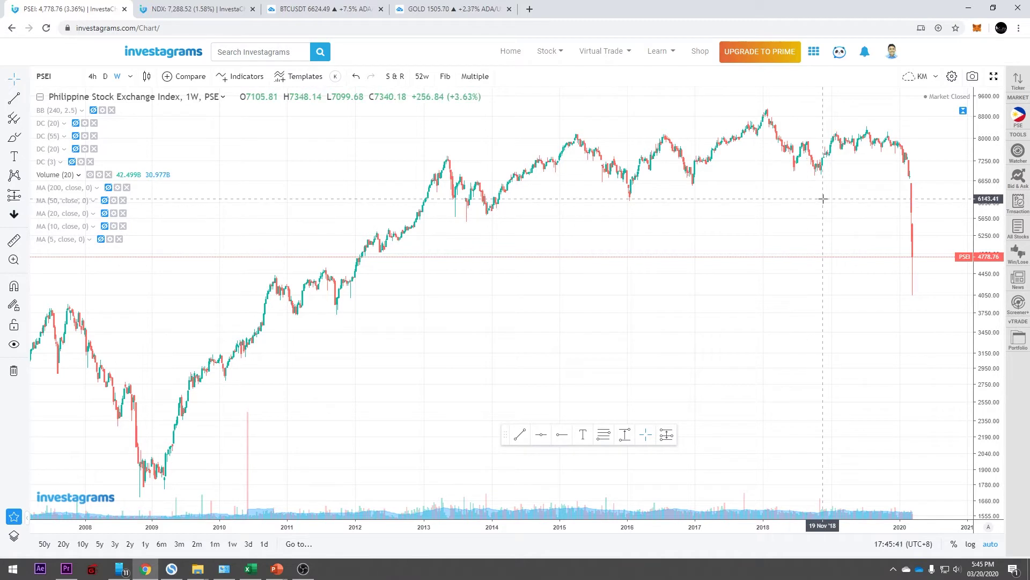
shift+click(928, 158)
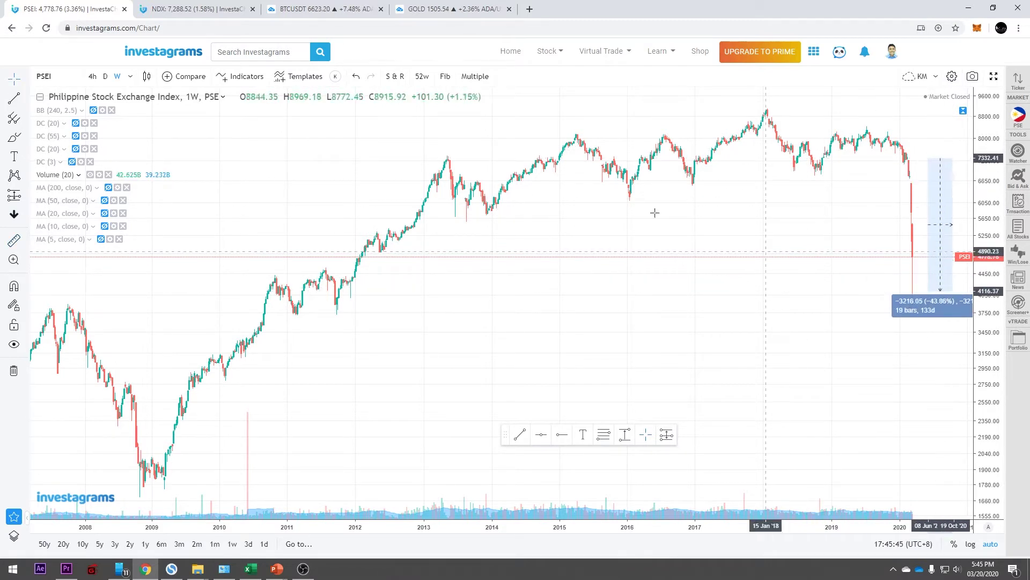
click(231, 4)
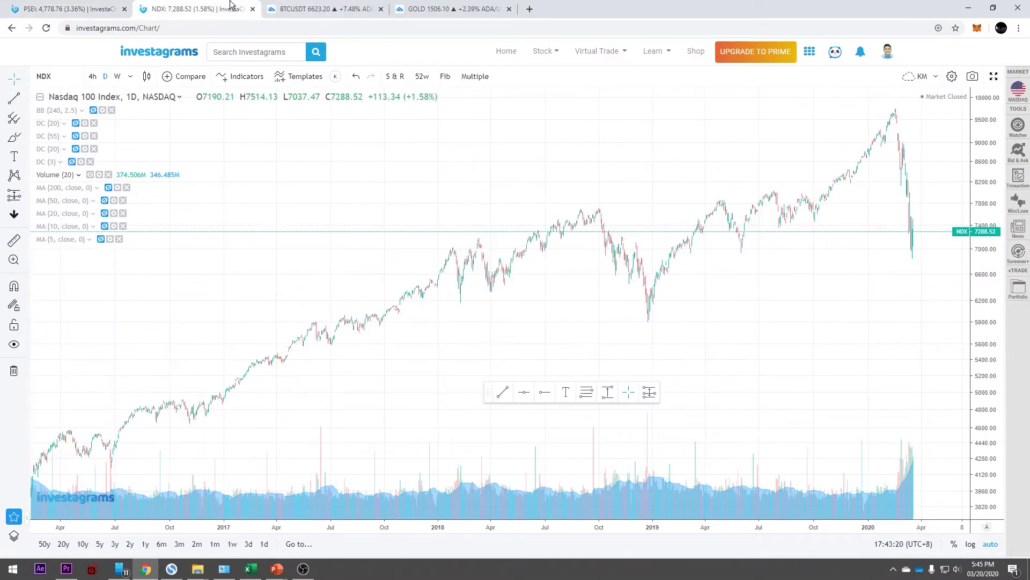
shift+click(934, 101)
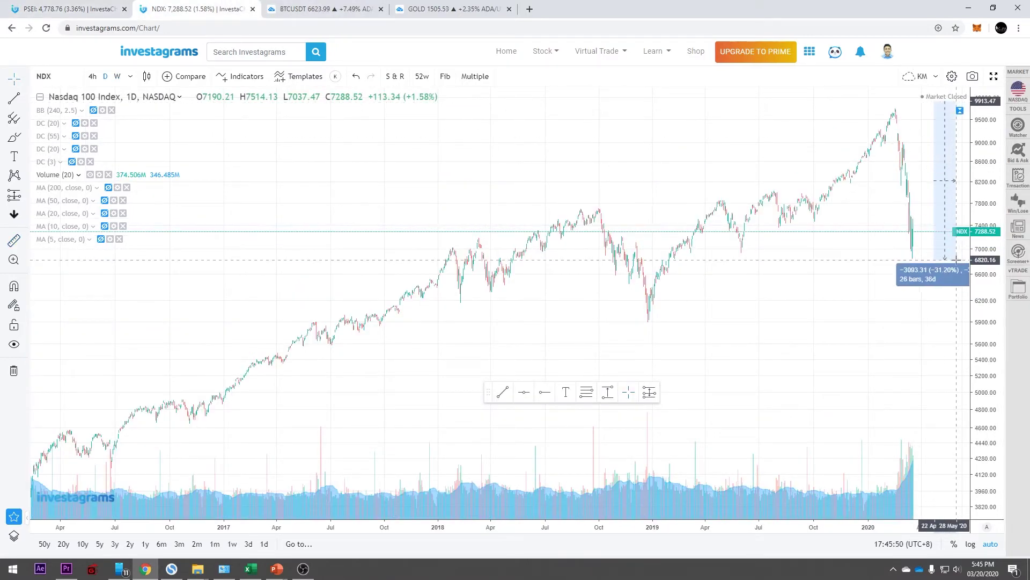
Step: Measure the 2020 price drop on the BTCUSDT chart and on the GOLD chart, clearing the gold measurement when done
key(ctrl+Tab)
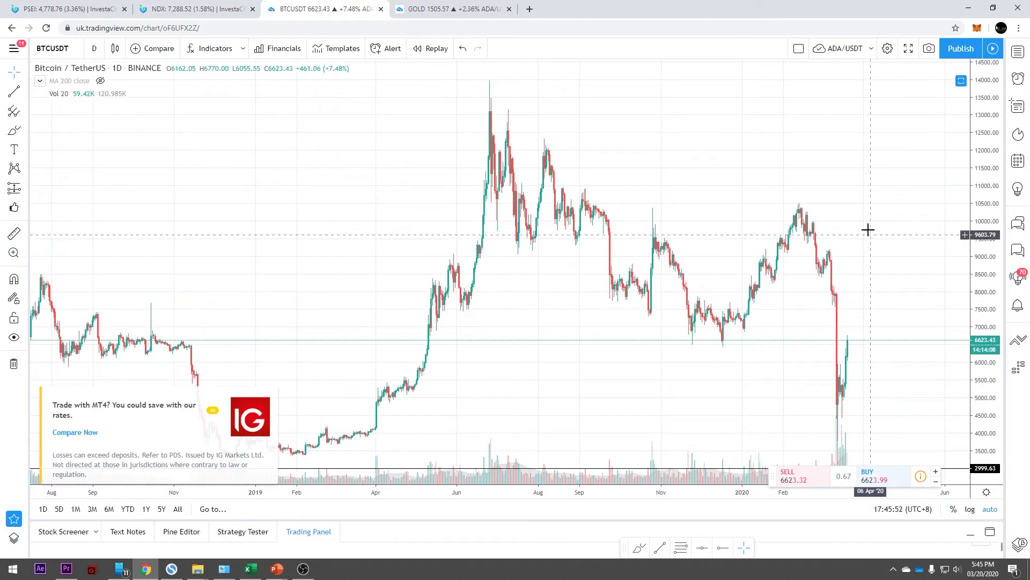
shift+click(870, 211)
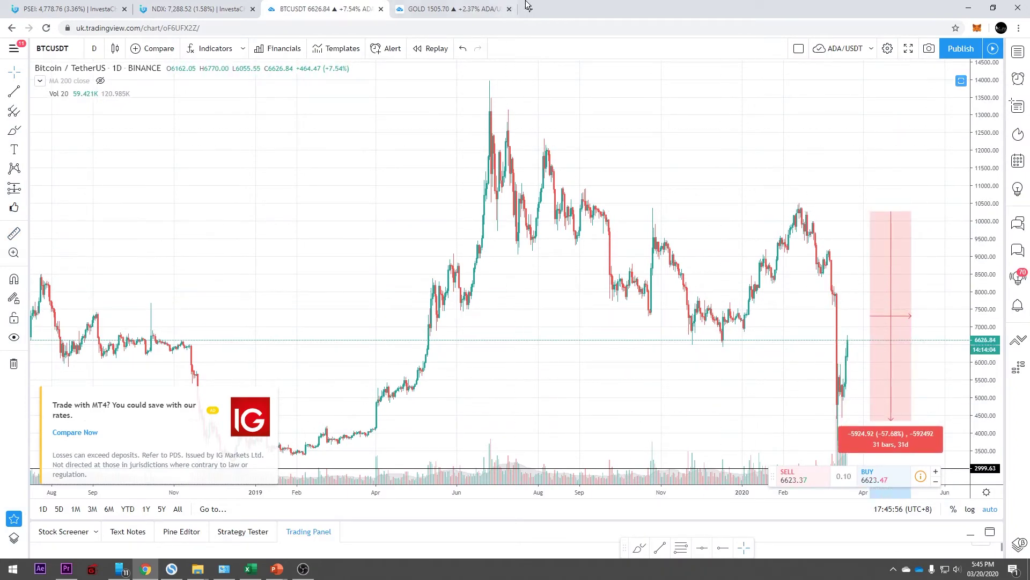
key(ctrl+Tab)
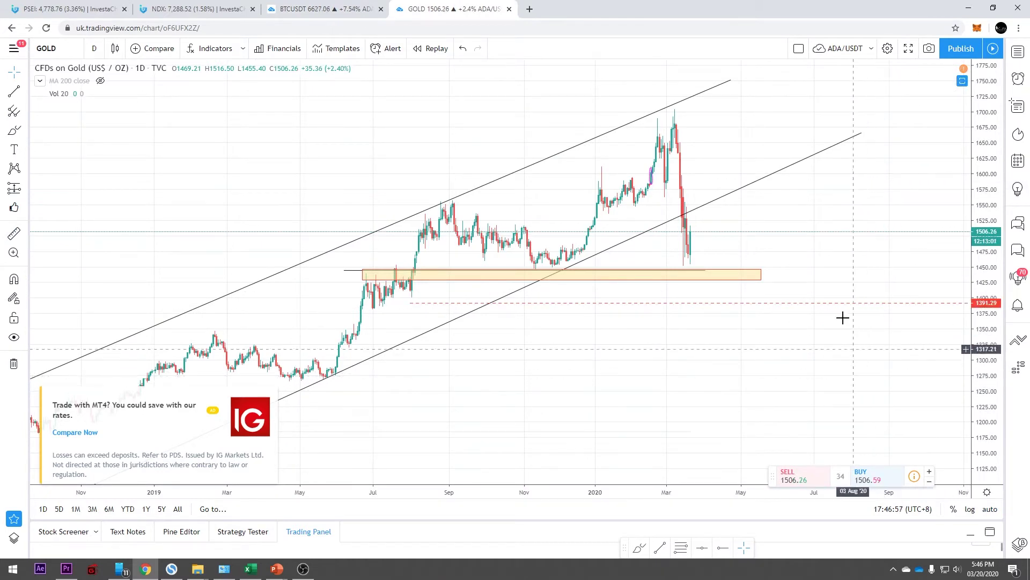
shift+click(760, 123)
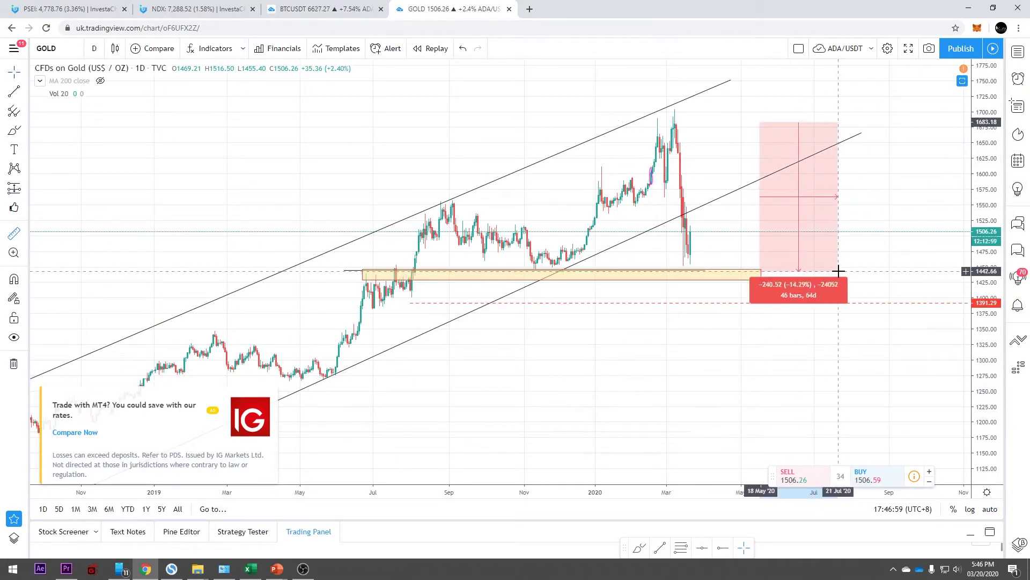
click(839, 271)
click(907, 234)
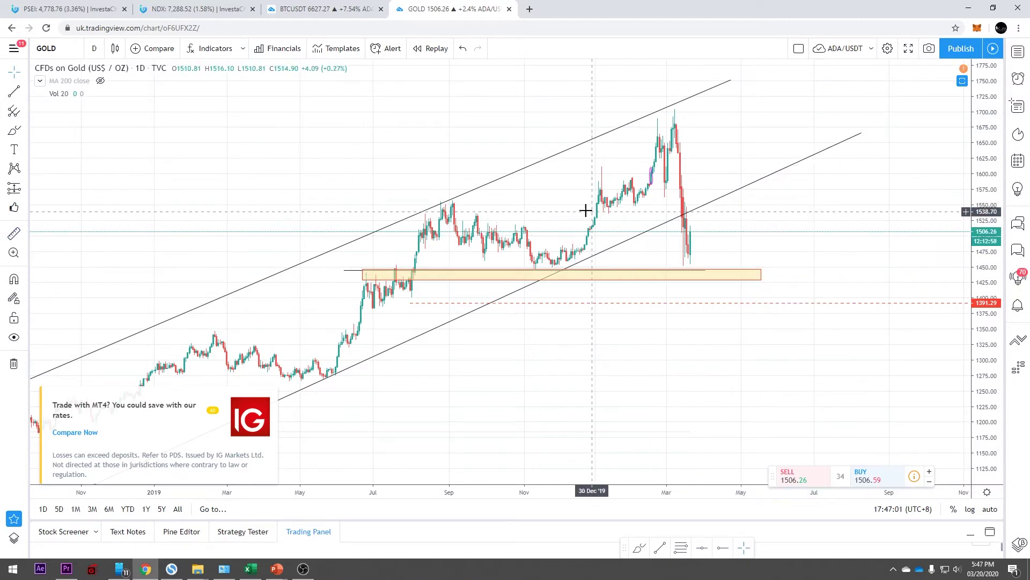
Step: Examine the support zone on the GOLD chart and show the presentation's risk management slide on position sizing
click(638, 272)
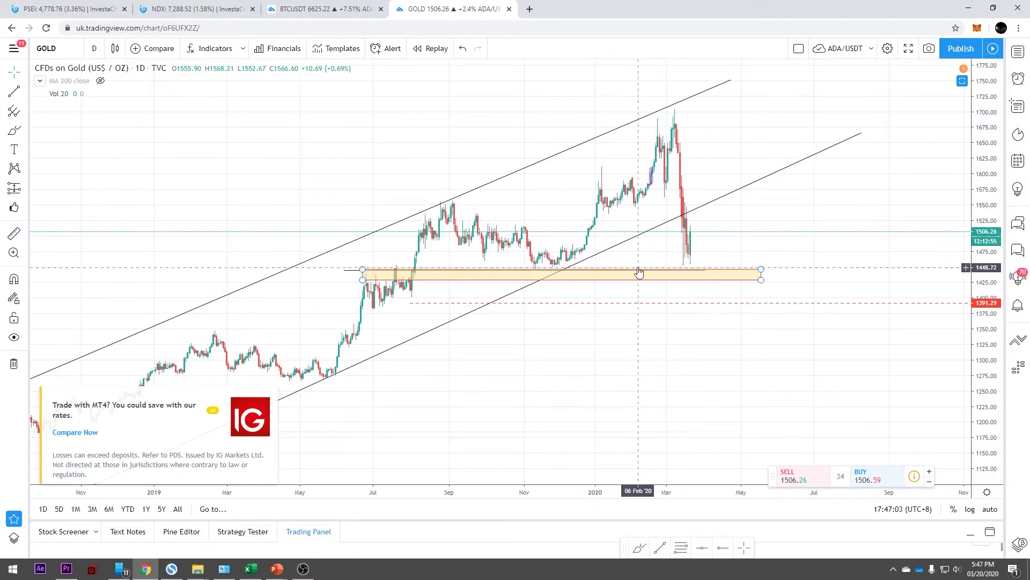
click(724, 190)
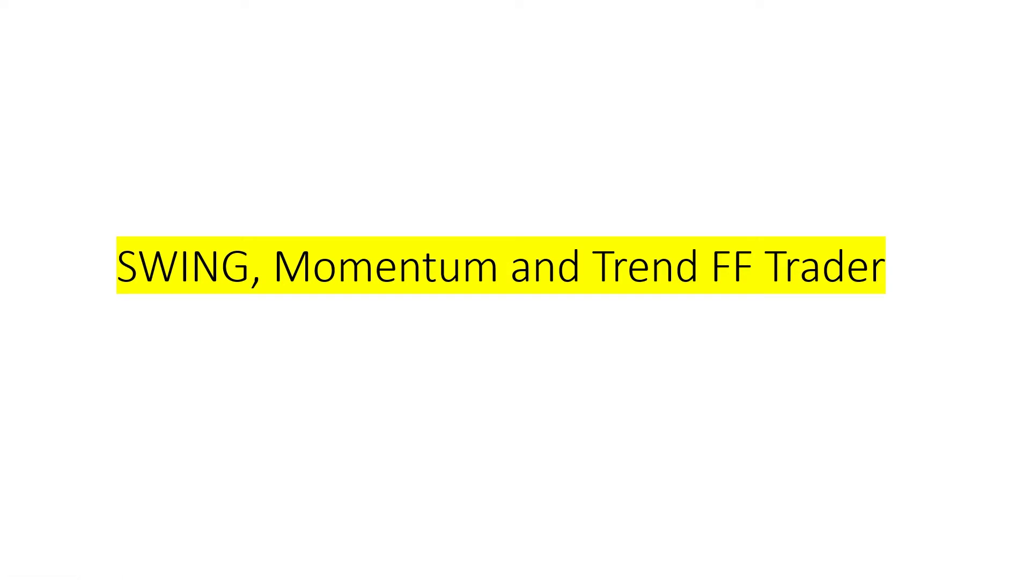
click(830, 380)
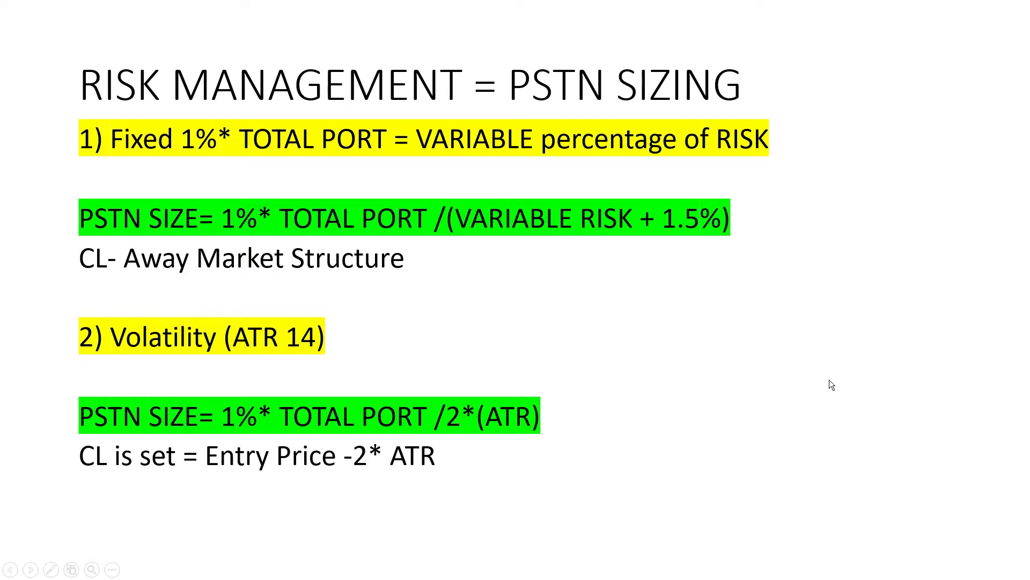
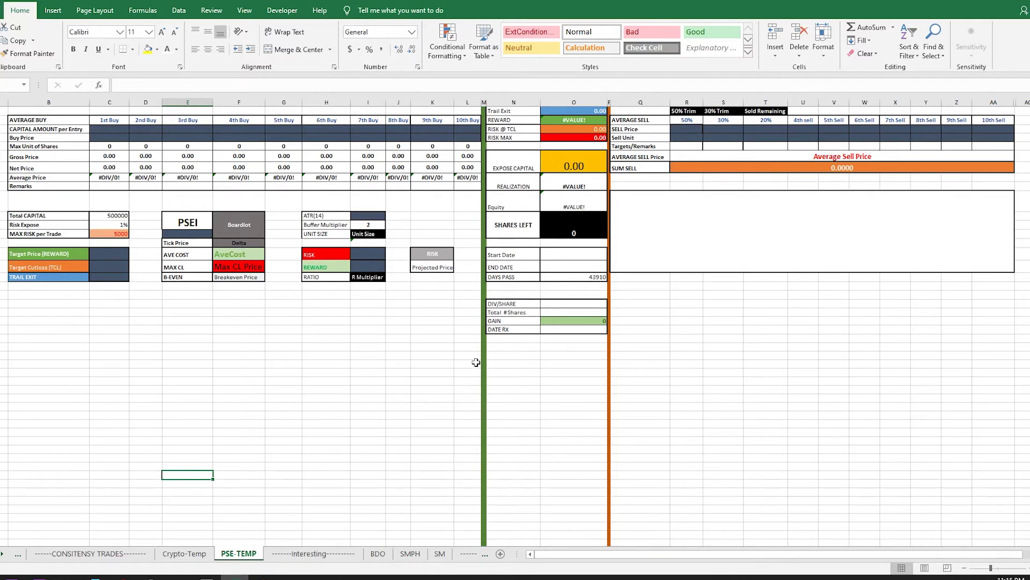
Step: Highlight the buying, selling and middle summary sections of the PSE-TEMP sheet one after another
drag(476, 333, 6, 110)
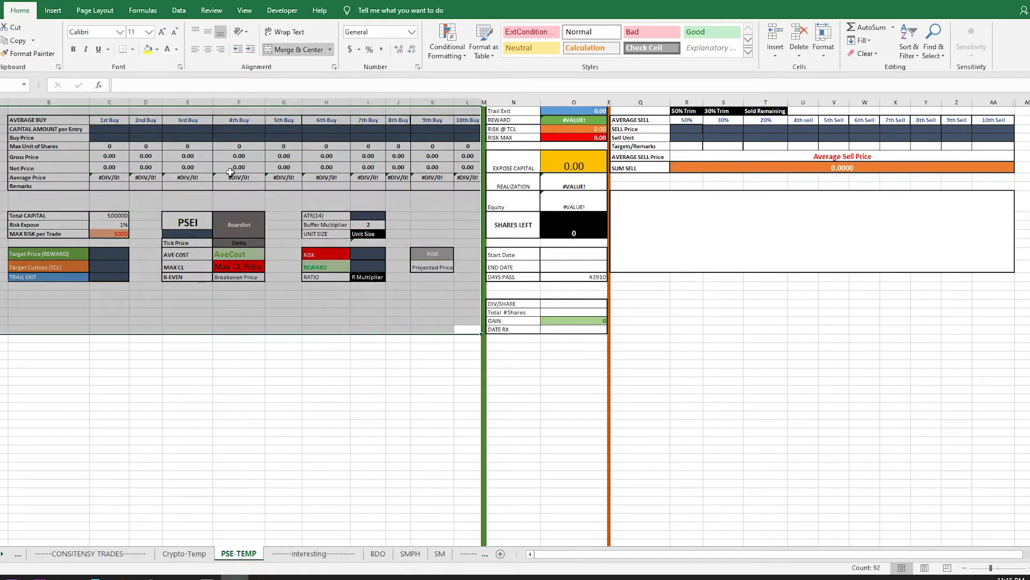
drag(627, 354, 1003, 114)
drag(601, 462, 514, 108)
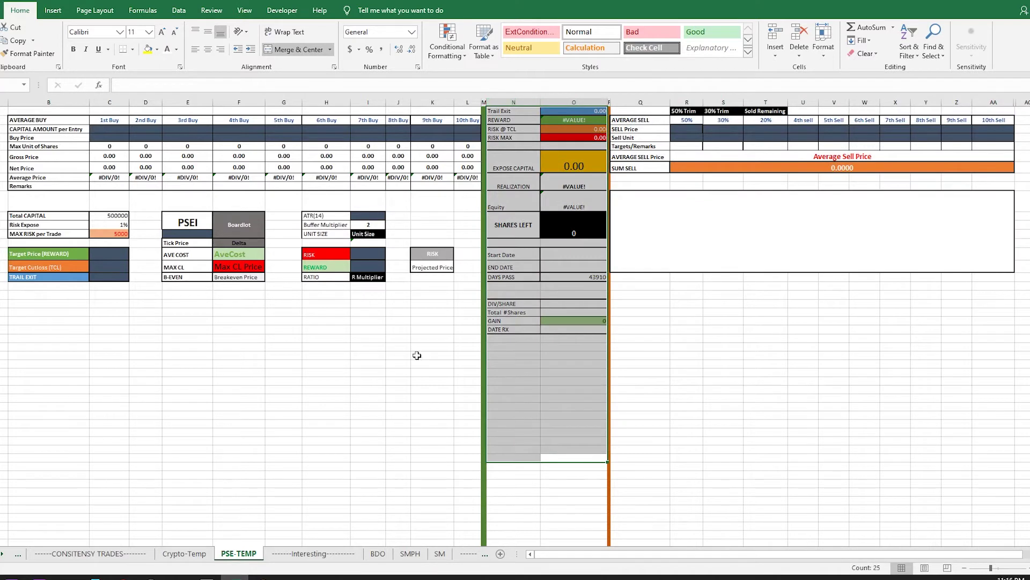
Step: Create a copy of the PSE-TEMP sheet between the SM sheet and the ACTIVE divider sheet
right_click(249, 558)
click(279, 462)
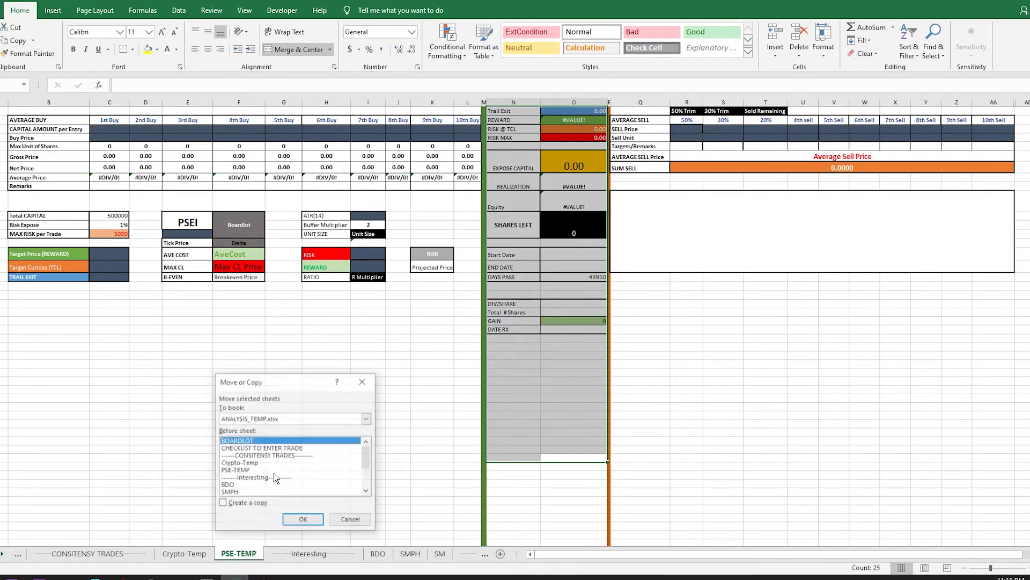
scroll(259, 483, down, 1)
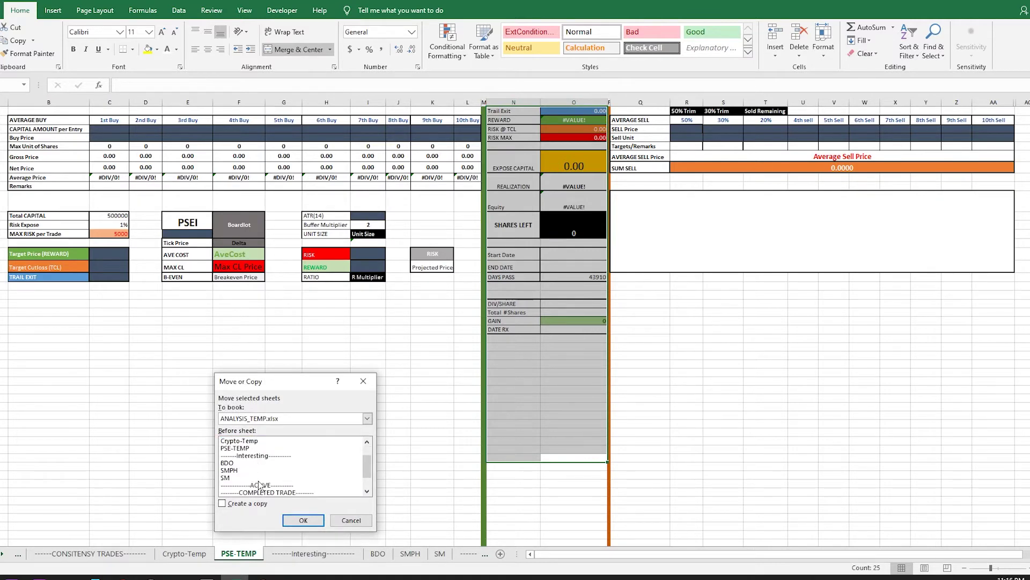
click(260, 478)
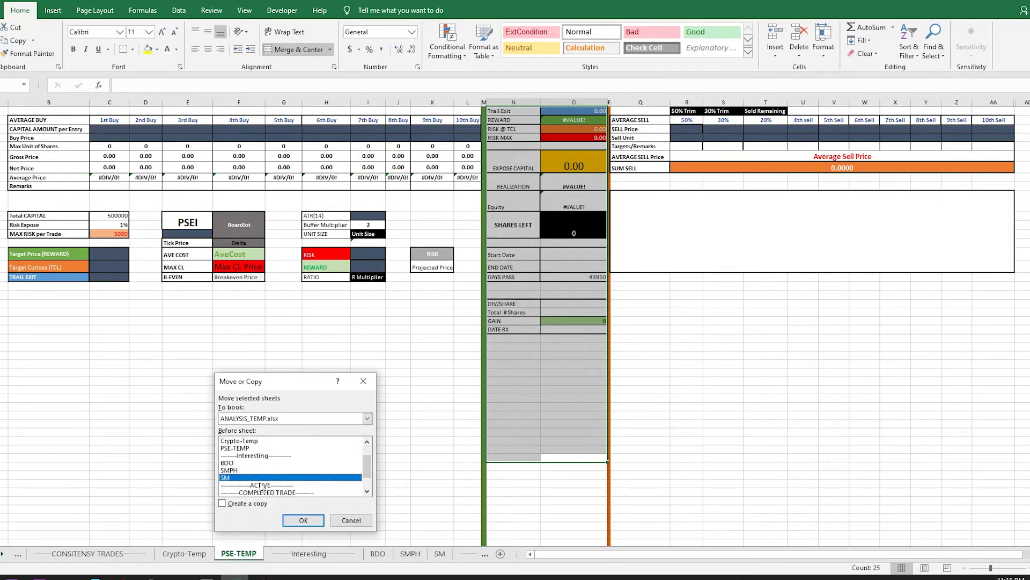
click(234, 504)
click(301, 520)
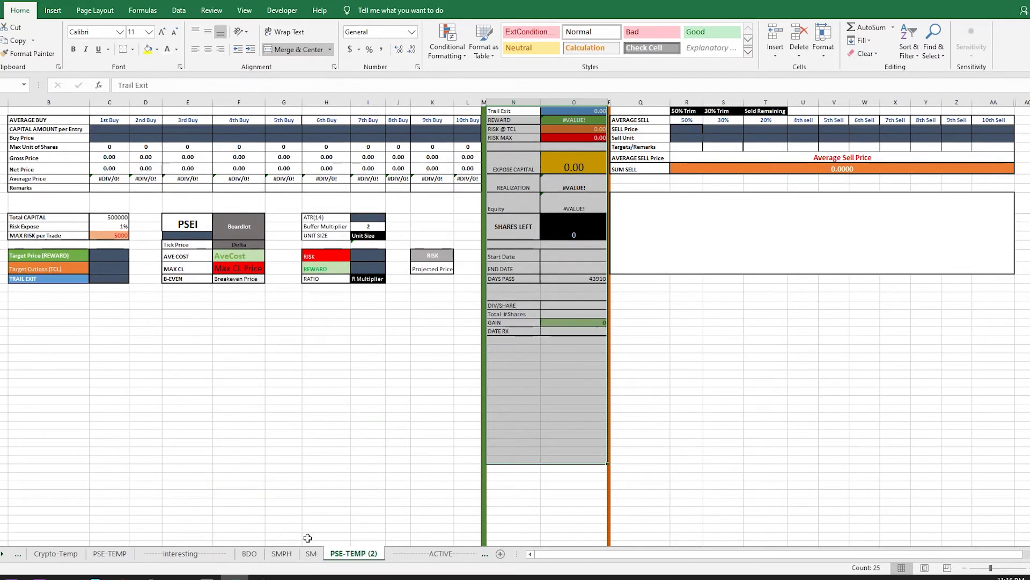
Step: Rename the copied template sheet as "Service-SSI-03 11 2020"
right_click(344, 553)
click(378, 450)
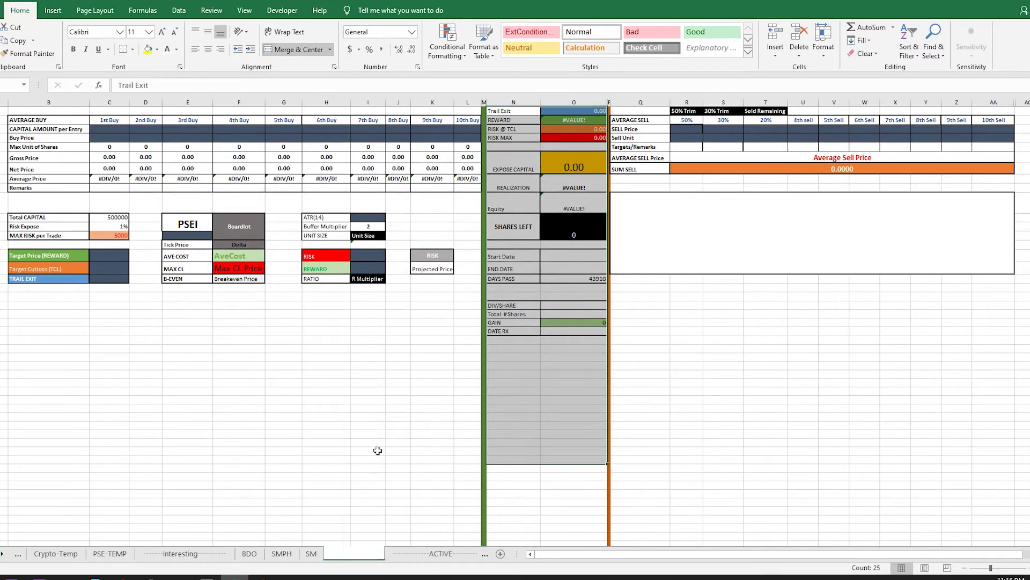
text(Service-SSI-)
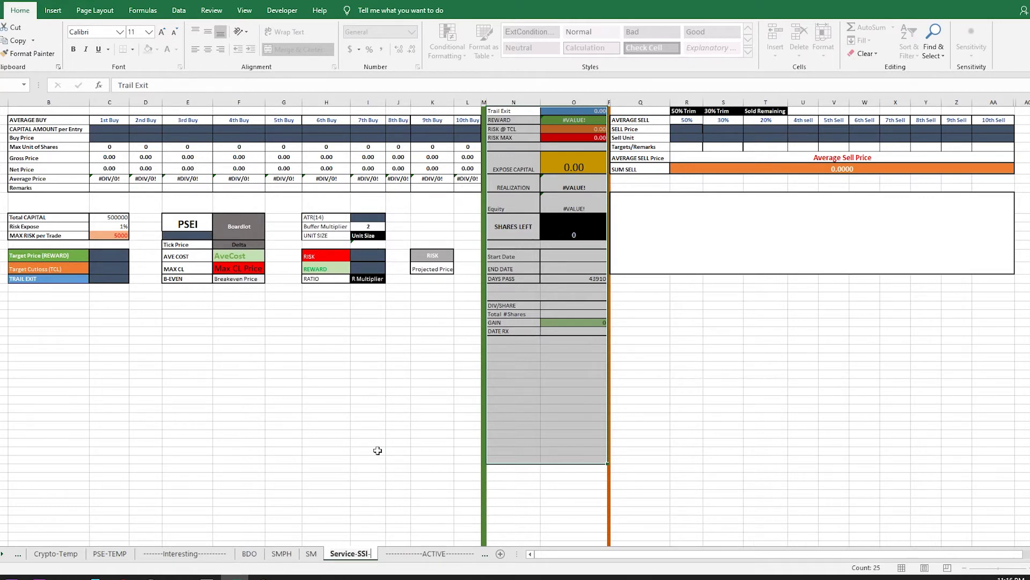
text(03 11 2020)
click(377, 451)
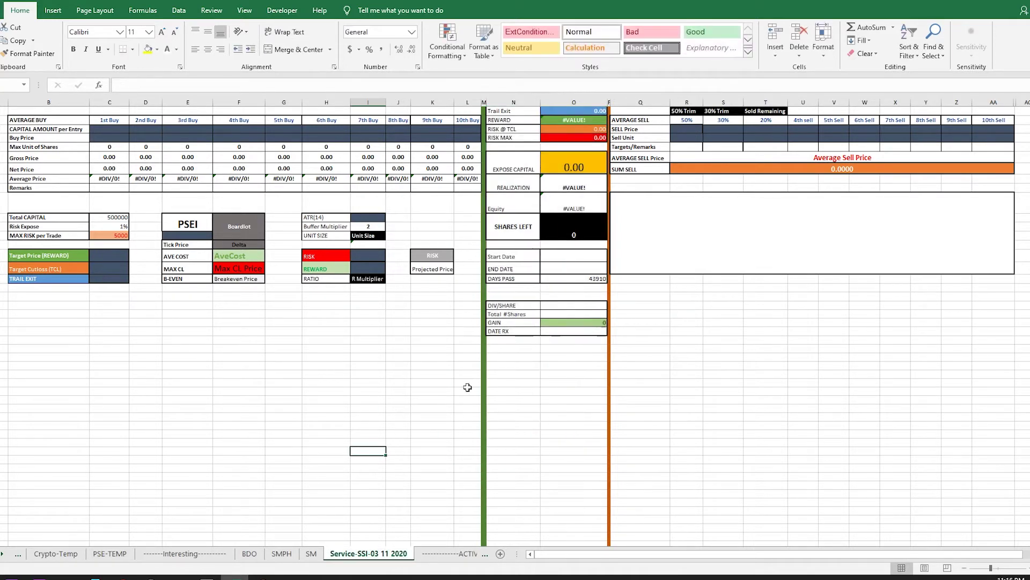
Step: Set the trade's Start Date to 03/11/2020
click(560, 258)
text(03)
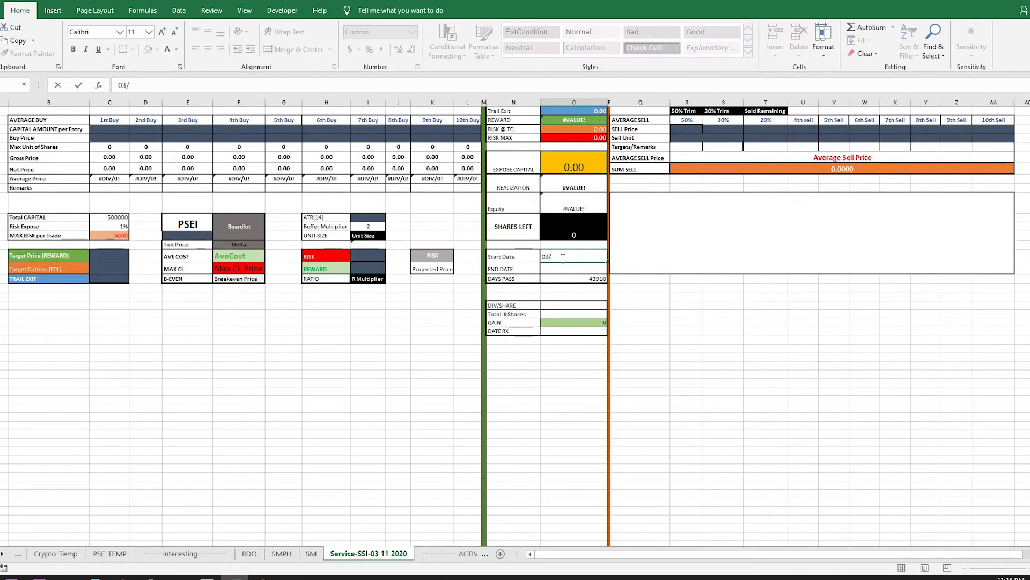
text(/11/2020)
click(651, 371)
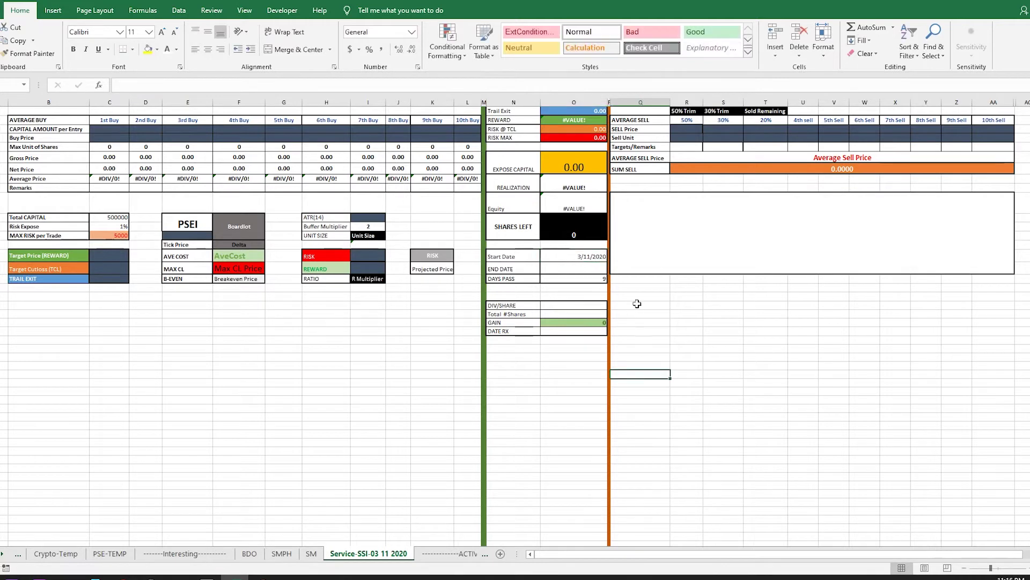
Step: Paste the copied SSI chart screenshot beneath the large notes box, starting in column Q
click(645, 287)
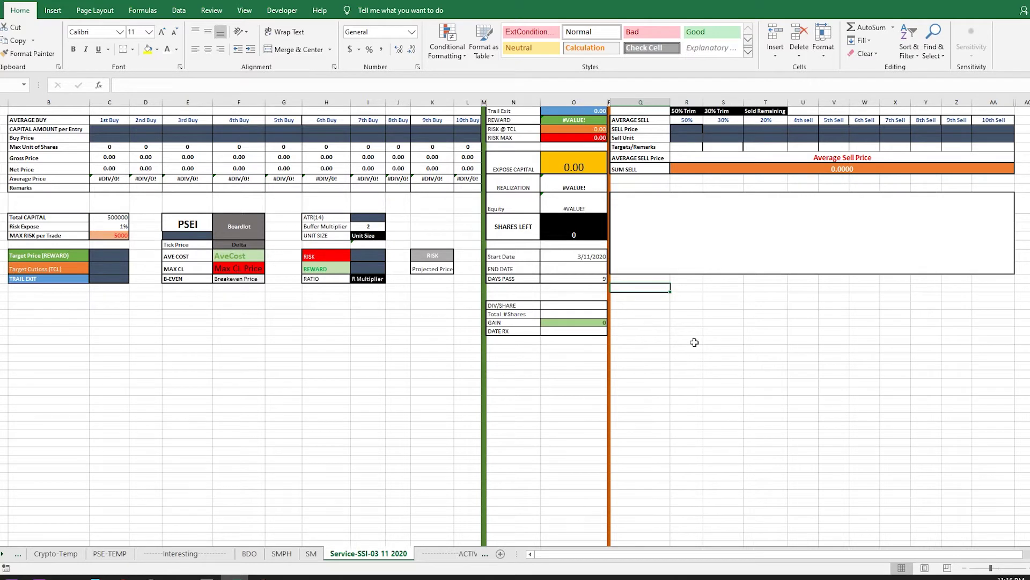
key(ctrl+v)
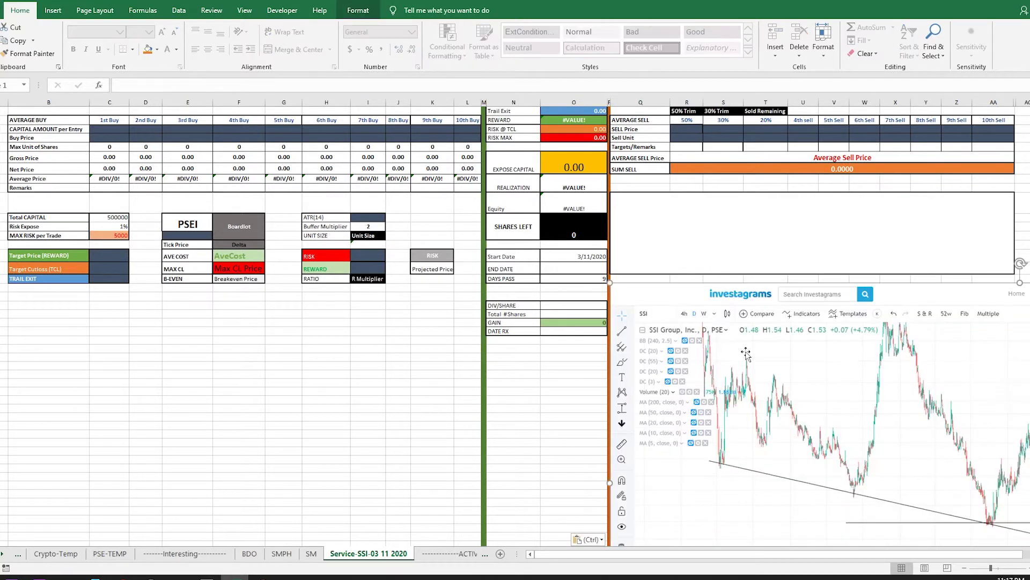
scroll(819, 445, down, 3)
drag(793, 553, 934, 546)
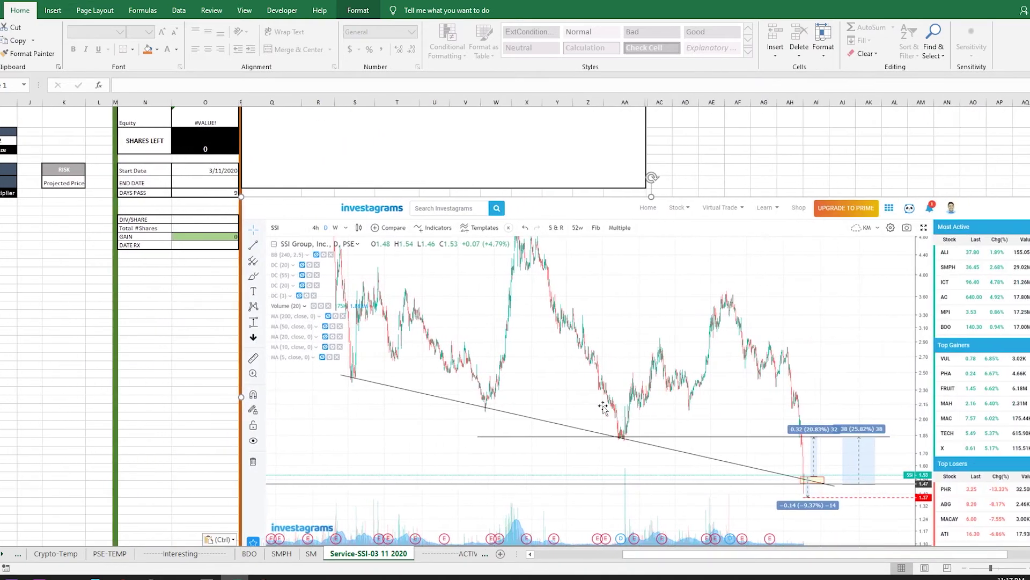
Step: Enter "Downtrend||" in the large notes box above the SSI chart
scroll(741, 316, up, 3)
click(507, 262)
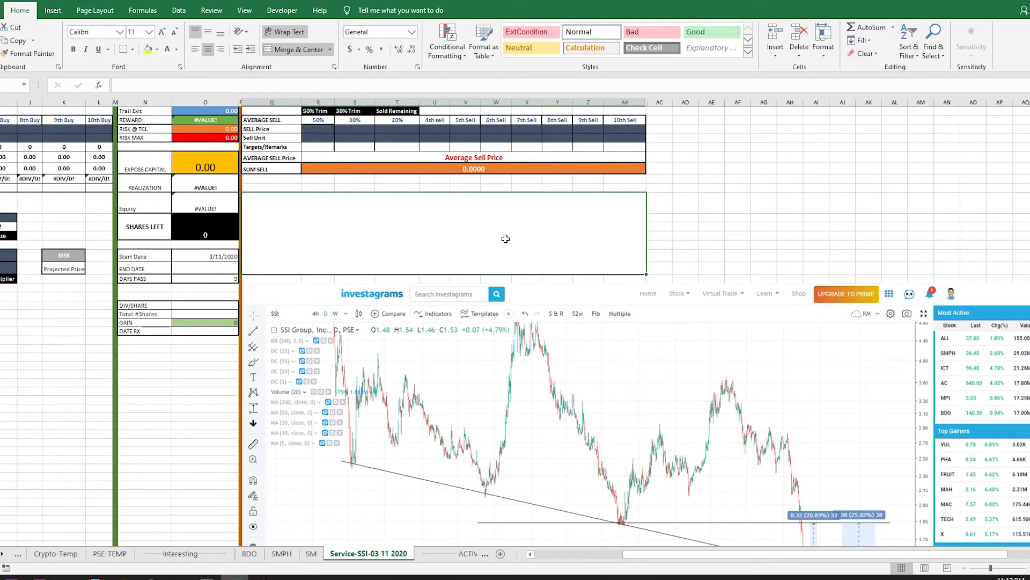
text(Down)
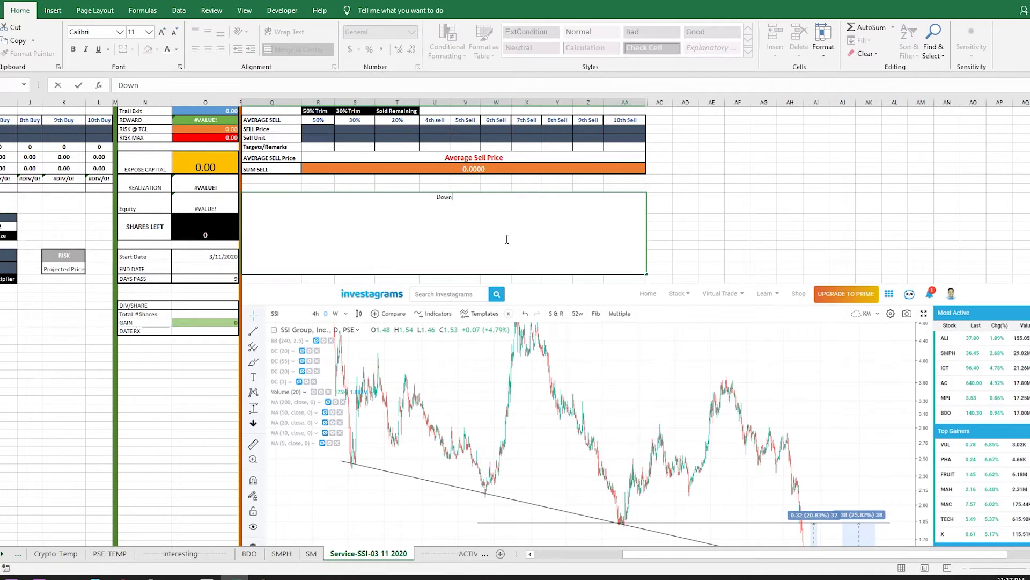
text(trend| |)
scroll(977, 261, down, 2)
click(870, 213)
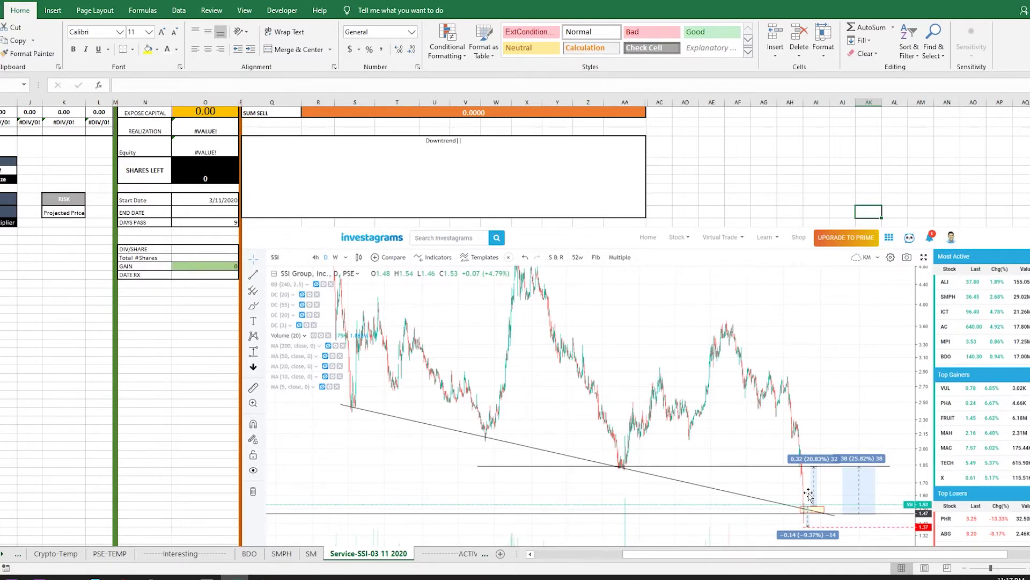
Step: Append "NC-AOV ||" to the trend note above the SSI chart
scroll(808, 491, down, 2)
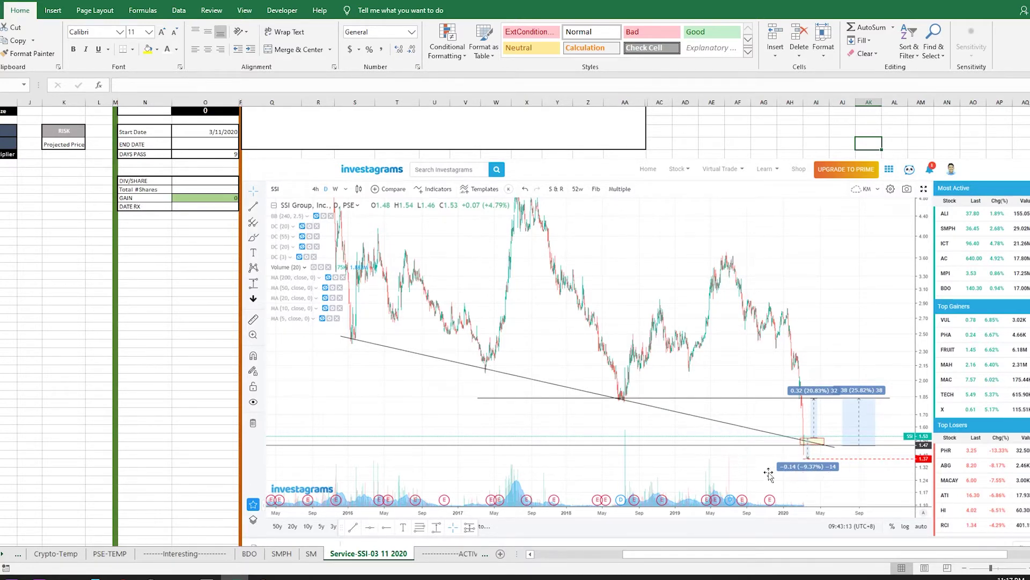
scroll(759, 467, up, 5)
click(550, 225)
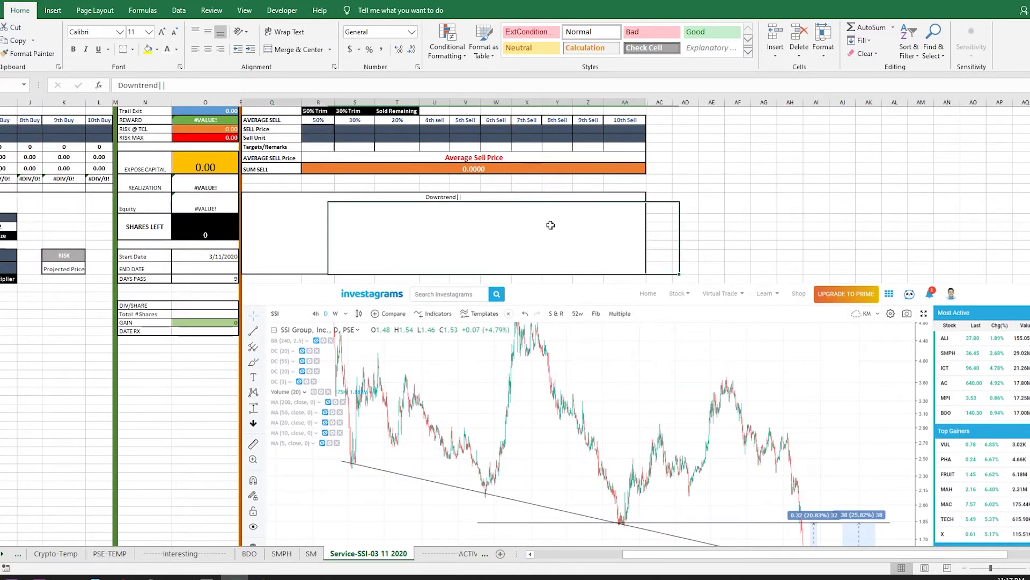
double_click(551, 225)
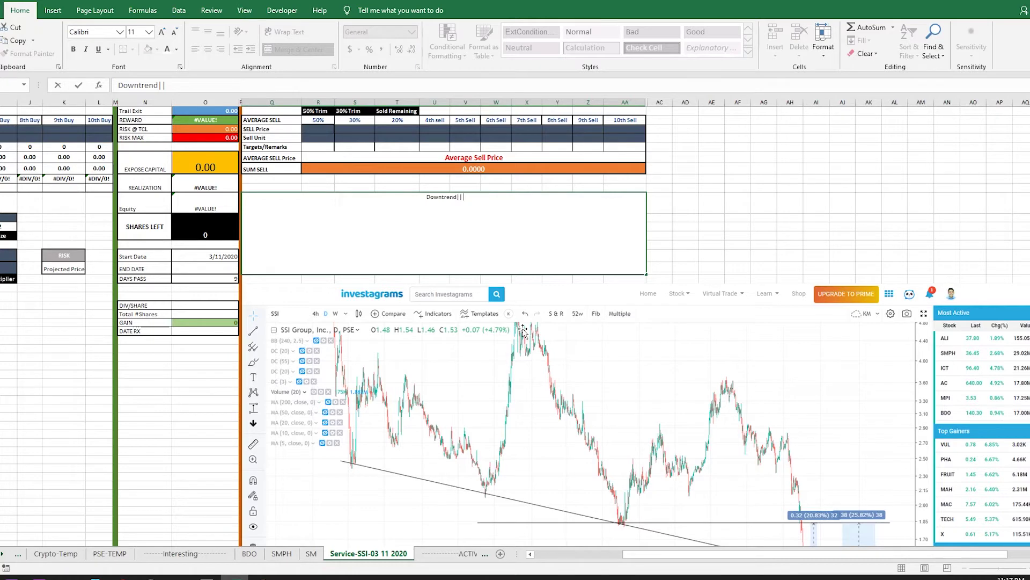
text(NC-AOV | |)
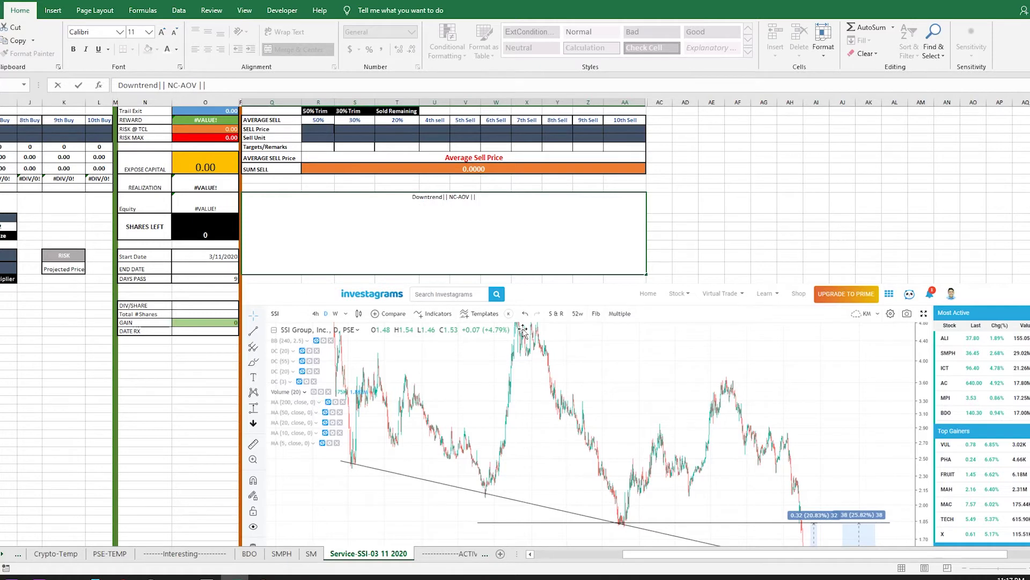
click(842, 236)
Step: Append "Swing Trade" to the end of the note above the SSI chart
scroll(832, 466, down, 3)
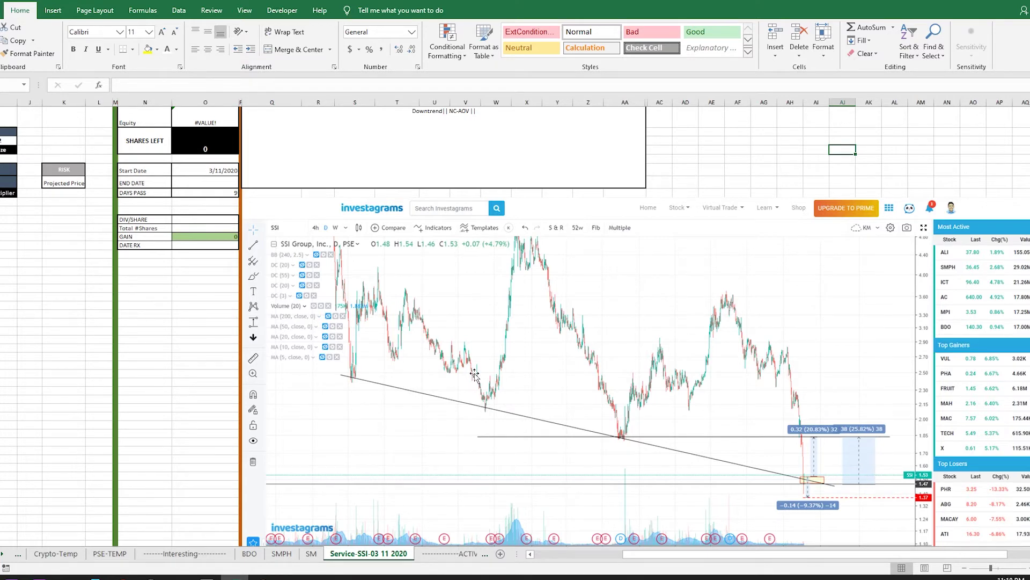
scroll(483, 322, up, 1)
click(533, 175)
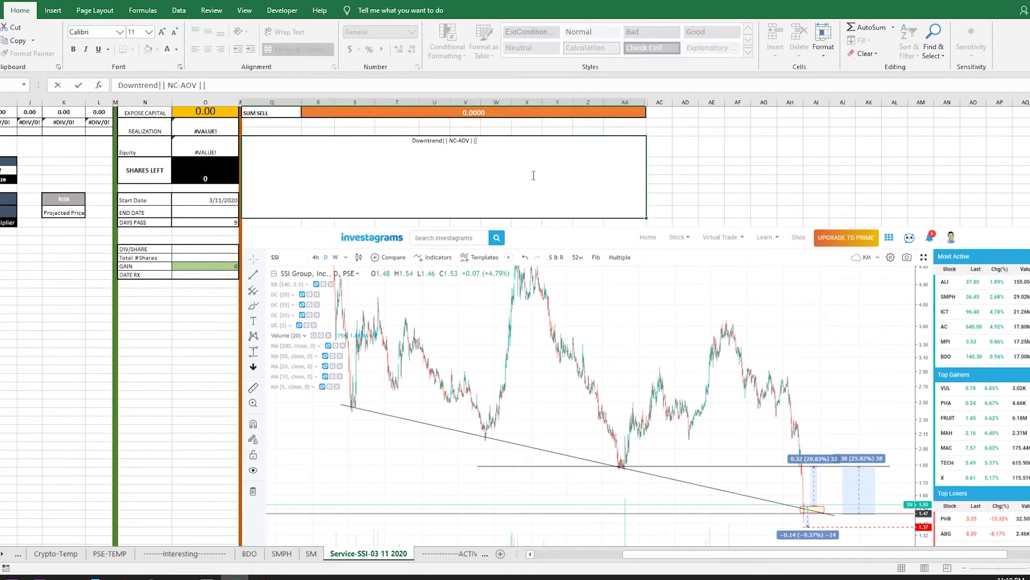
key(alt)
key(w)
key(alt)
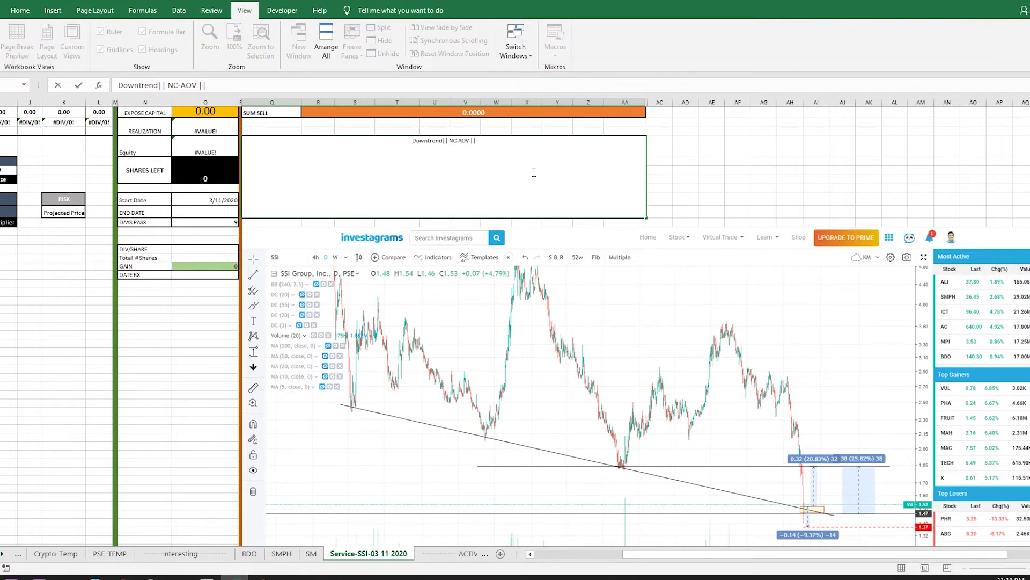
text(Swing Trade)
click(711, 178)
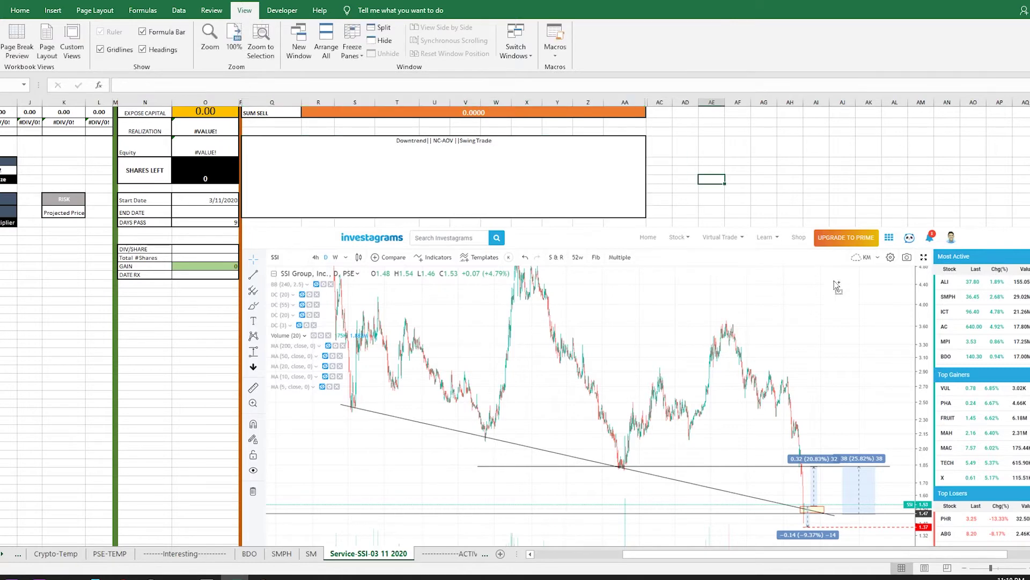
Step: Set RISK to 9.4% and REWARD to 20.8% from the percentages measured on the SSI chart
scroll(47, 420, down, 2)
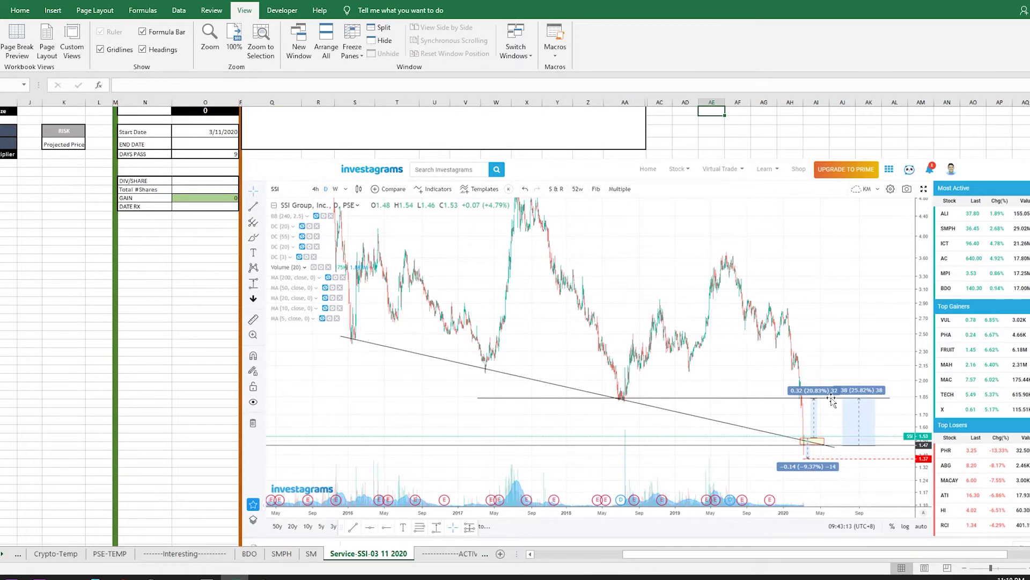
drag(808, 557, 719, 557)
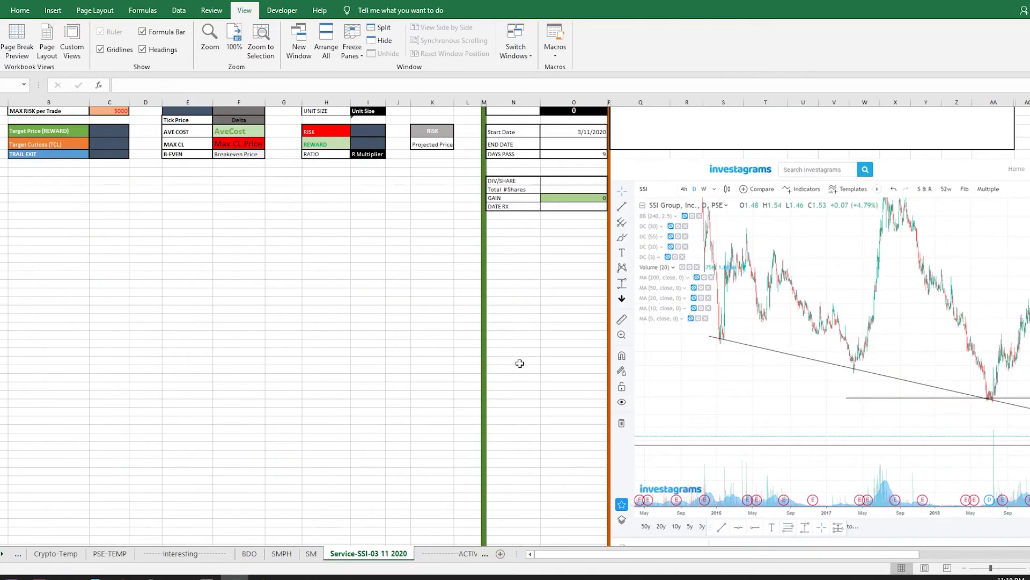
click(369, 202)
text(9.4)
key(Return)
text(20.8)
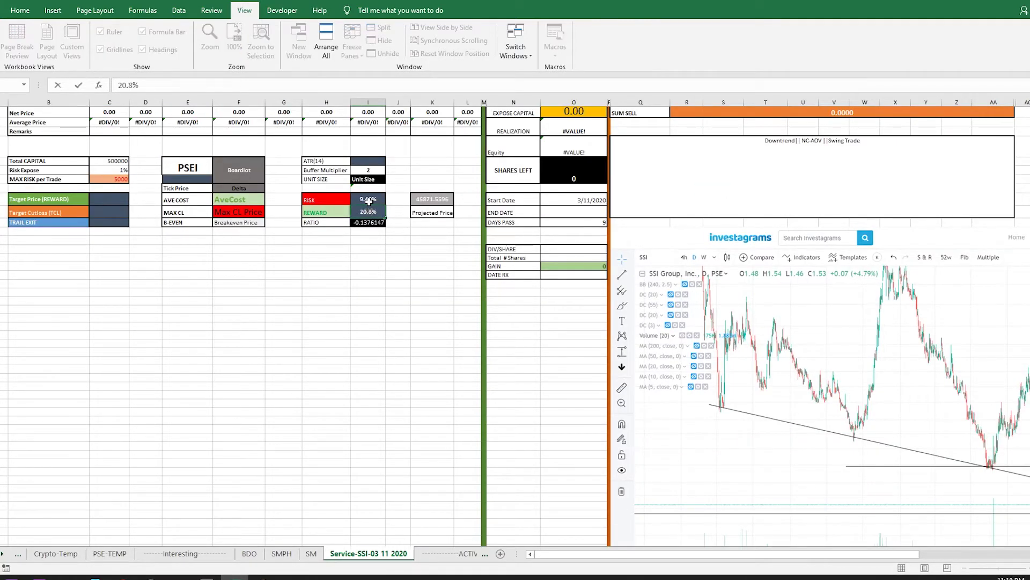
key(Return)
Step: Replace the PSEI ticker with SSI and select the input cell directly beneath it
scroll(370, 201, up, 2)
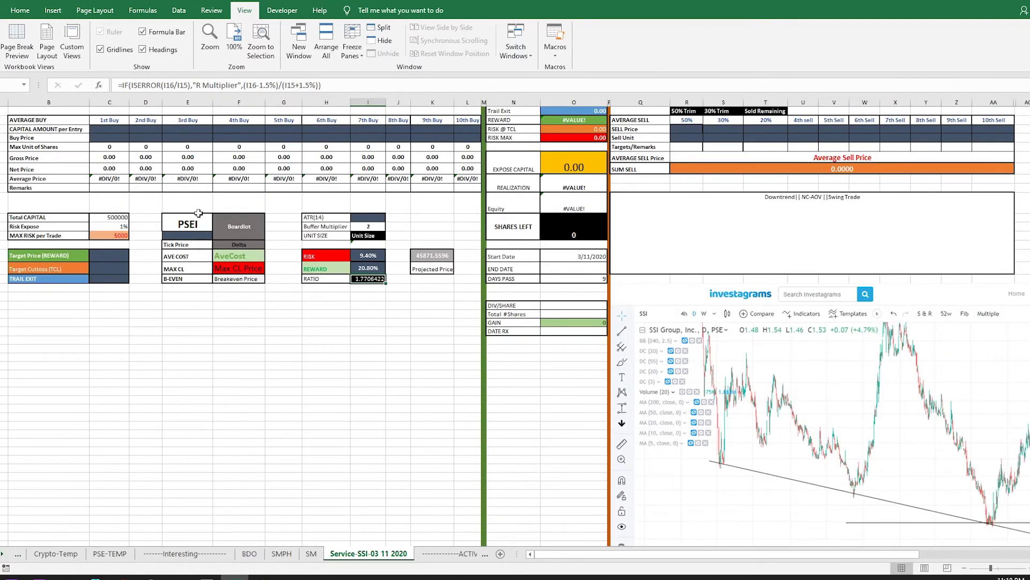
click(197, 217)
text(SS)
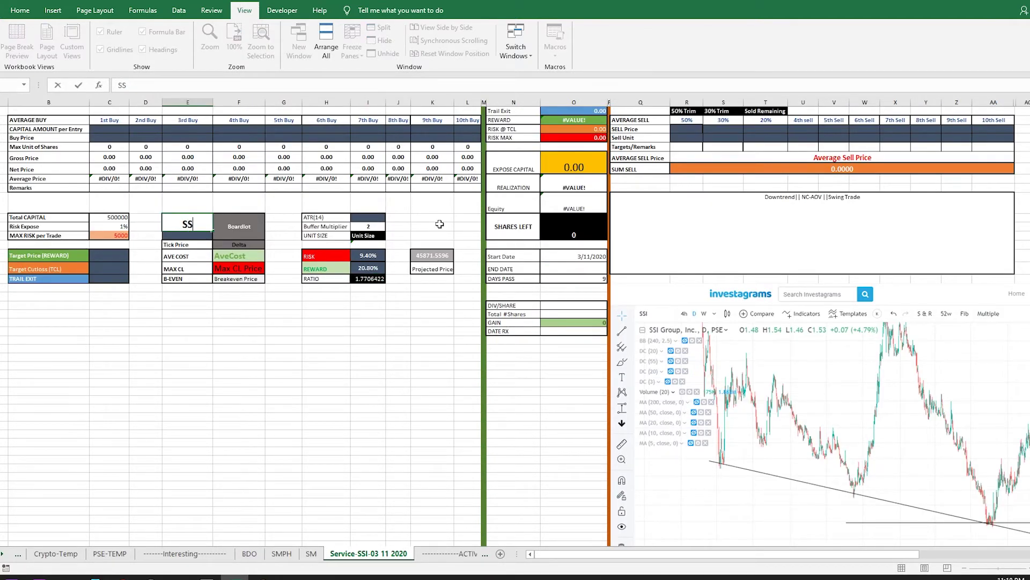
text(I)
click(297, 341)
click(205, 236)
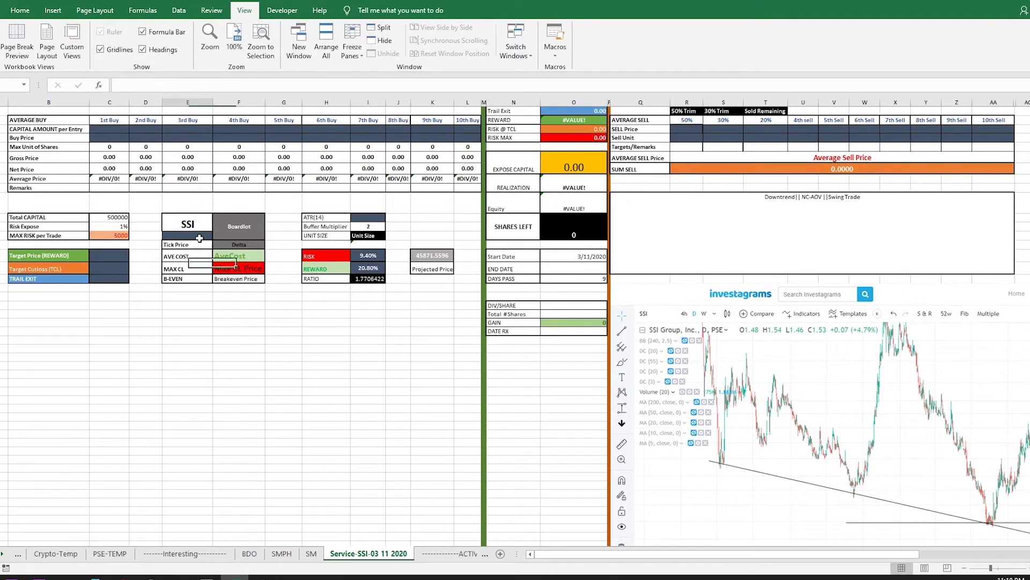
Step: Enter 1.53 as the SSI price in the cell beneath the ticker, taking the latest close from the chart
scroll(496, 331, down, 1)
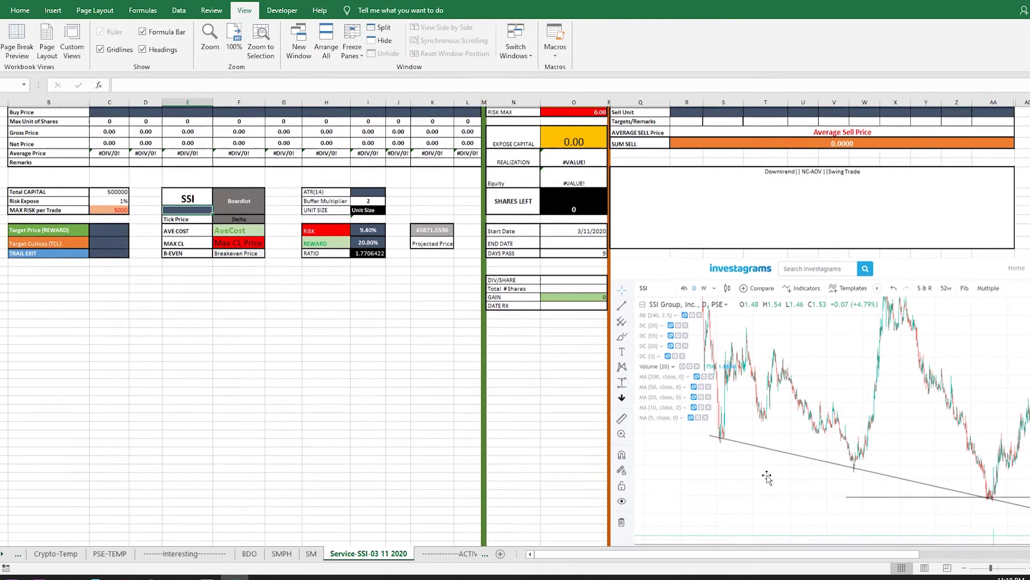
scroll(924, 507, right, 3)
scroll(944, 520, down, 5)
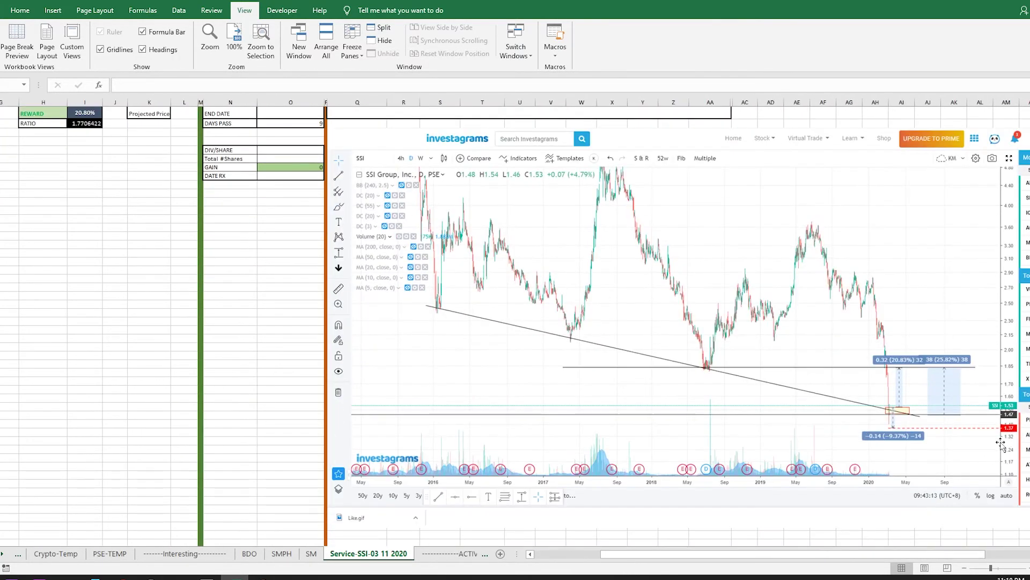
scroll(644, 429, left, 3)
scroll(445, 412, up, 5)
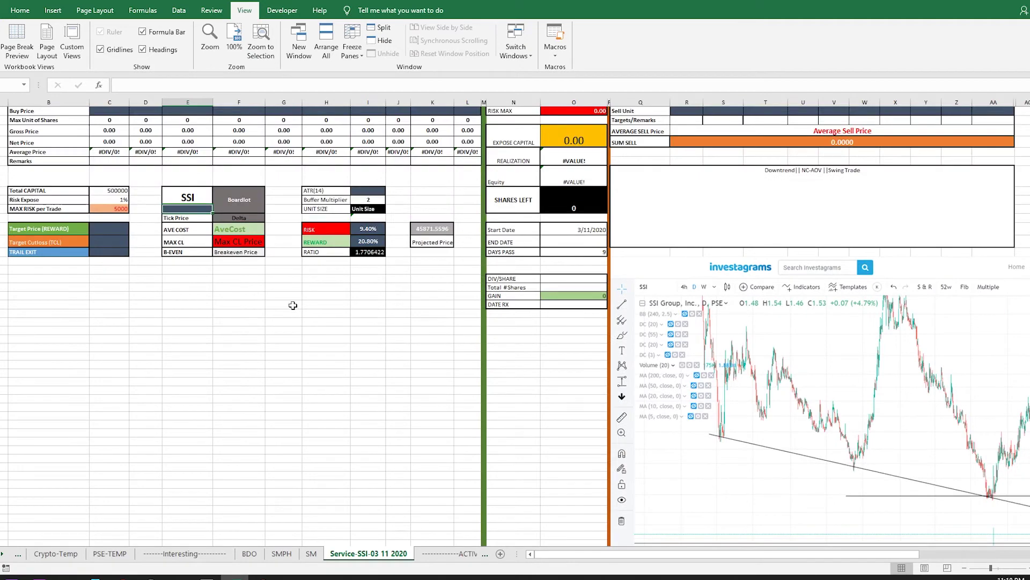
text(1.53)
key(Return)
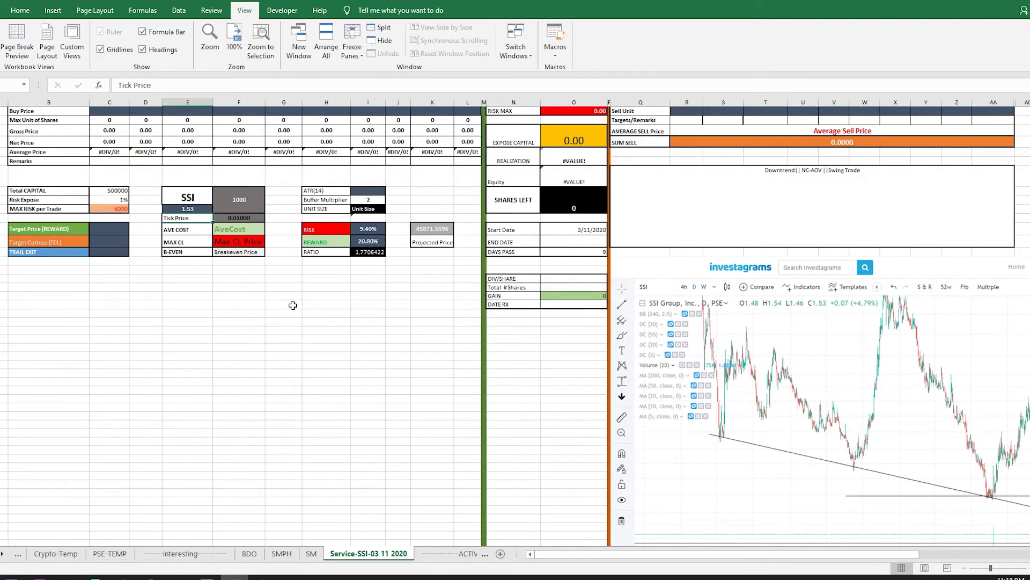
click(194, 209)
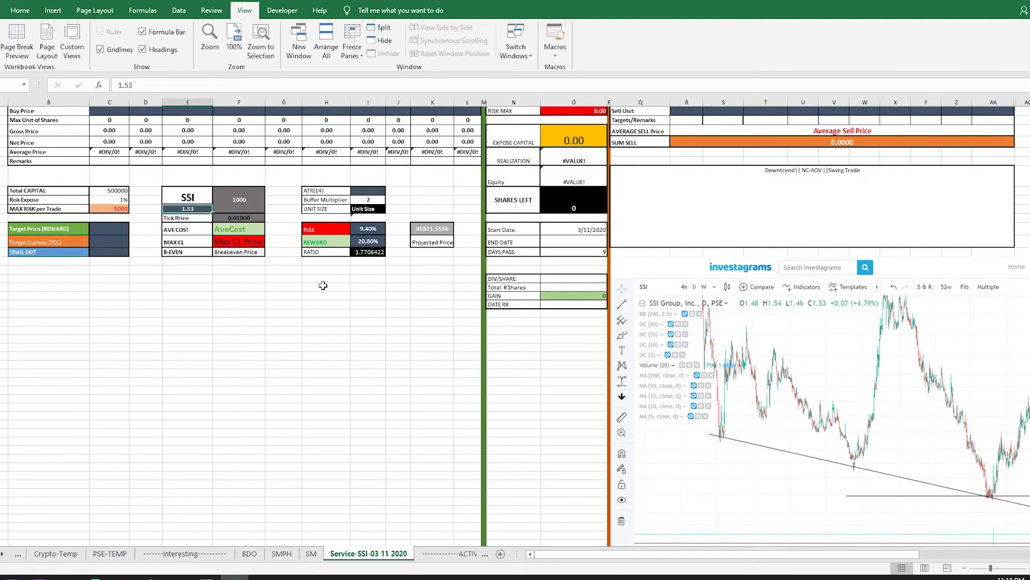
Step: Examine the board lot and tick price values and their lookup formulas beside the SSI price
scroll(349, 301, up, 1)
click(238, 227)
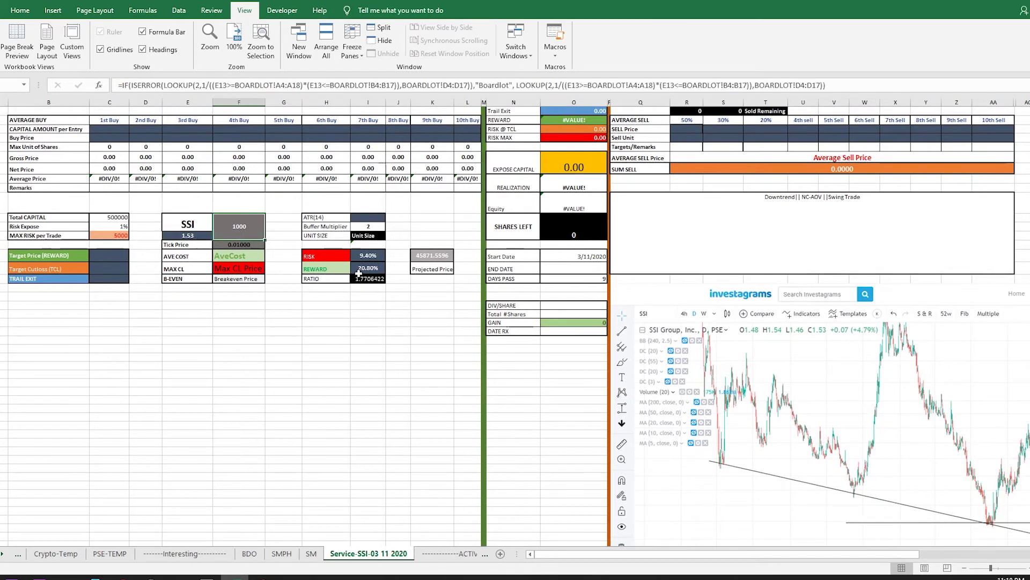
click(235, 246)
click(252, 227)
click(253, 246)
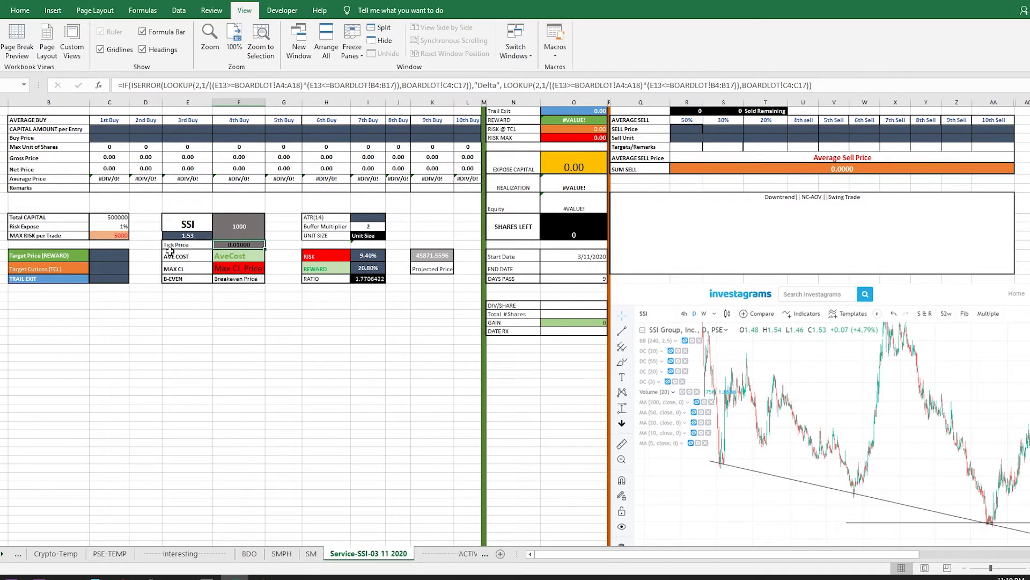
drag(177, 245, 242, 244)
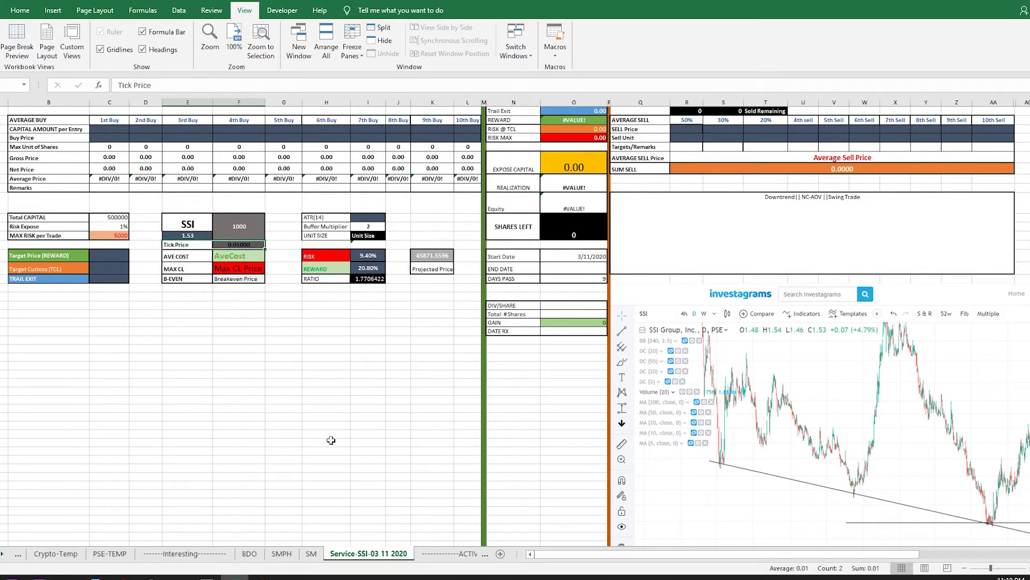
scroll(934, 477, down, 1)
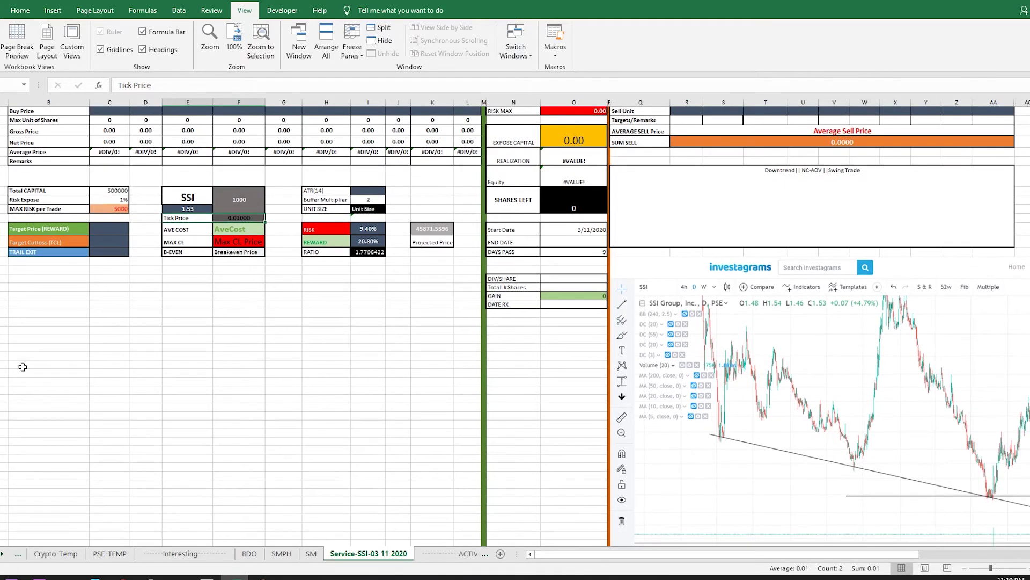
Step: Check the resistance level on the SSI chart and set Target Price (REWARD) to 1.79
click(40, 231)
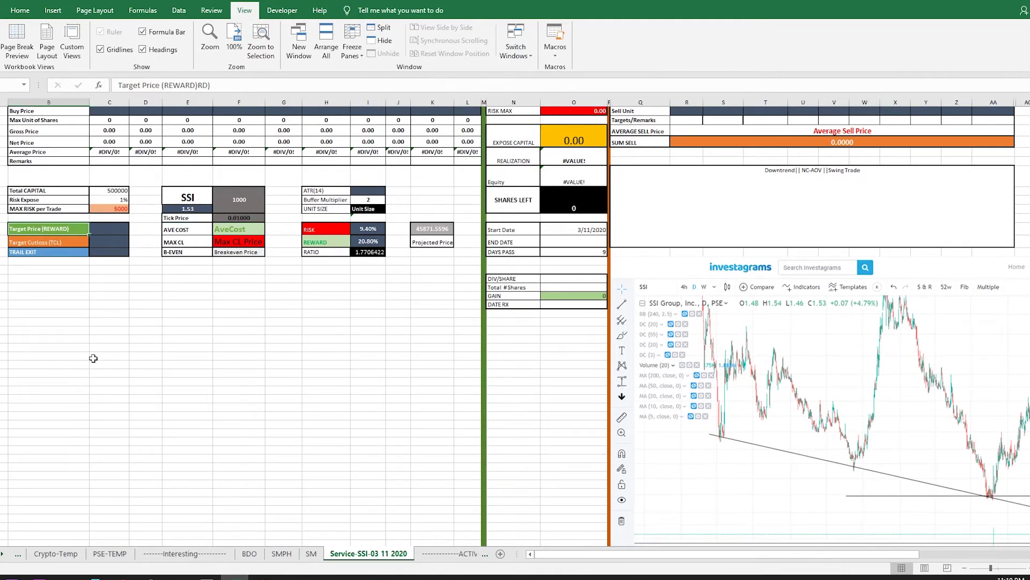
click(56, 244)
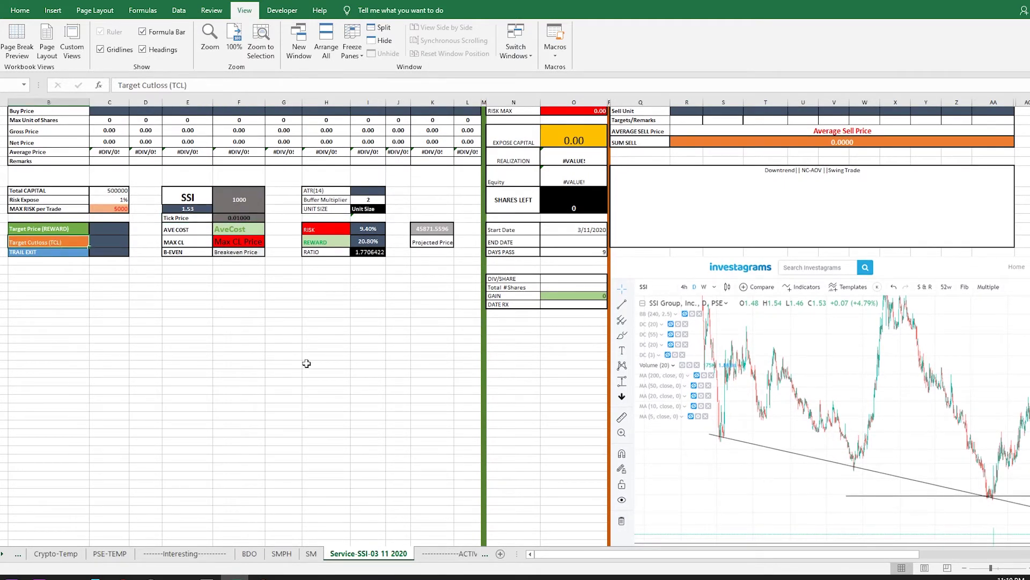
scroll(698, 554, right, 5)
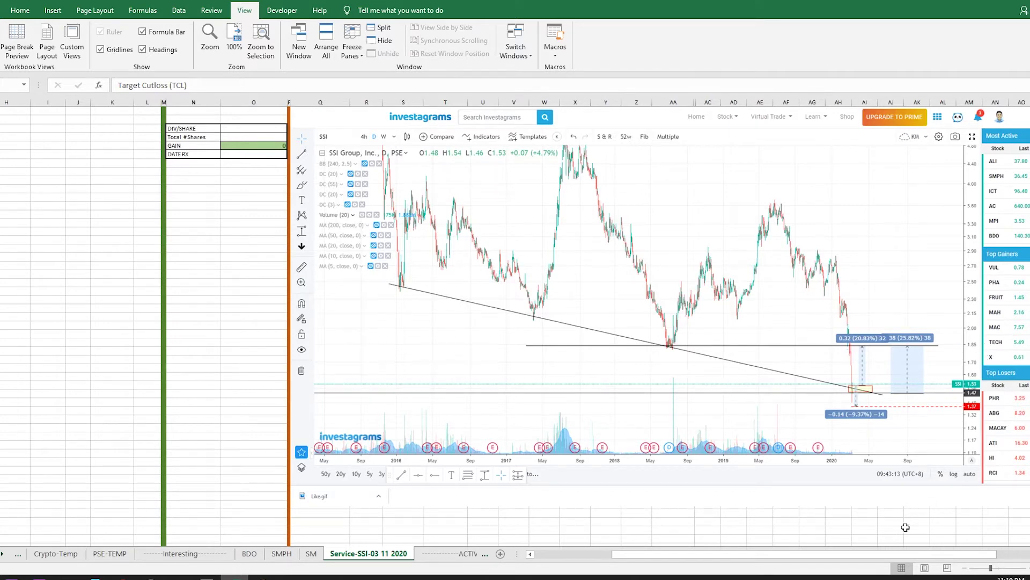
drag(859, 554, 781, 554)
scroll(214, 407, up, 6)
click(105, 247)
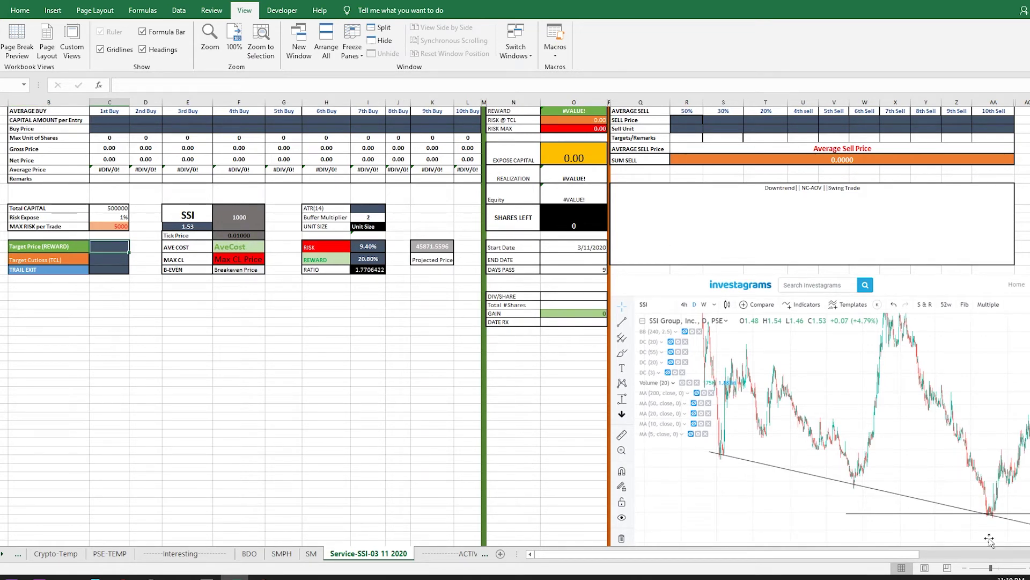
scroll(993, 537, down, 1)
drag(904, 553, 1003, 558)
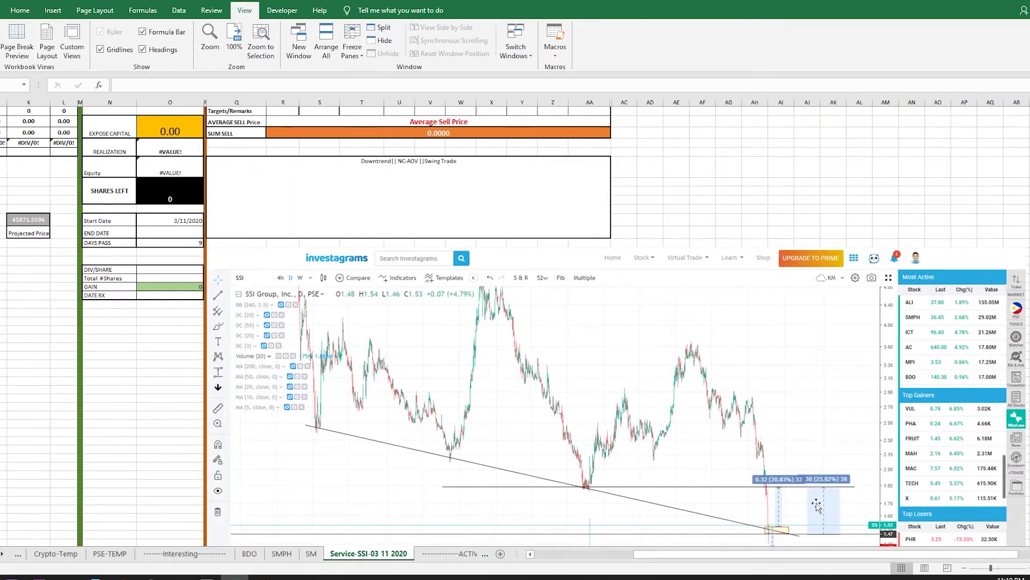
drag(849, 554, 749, 554)
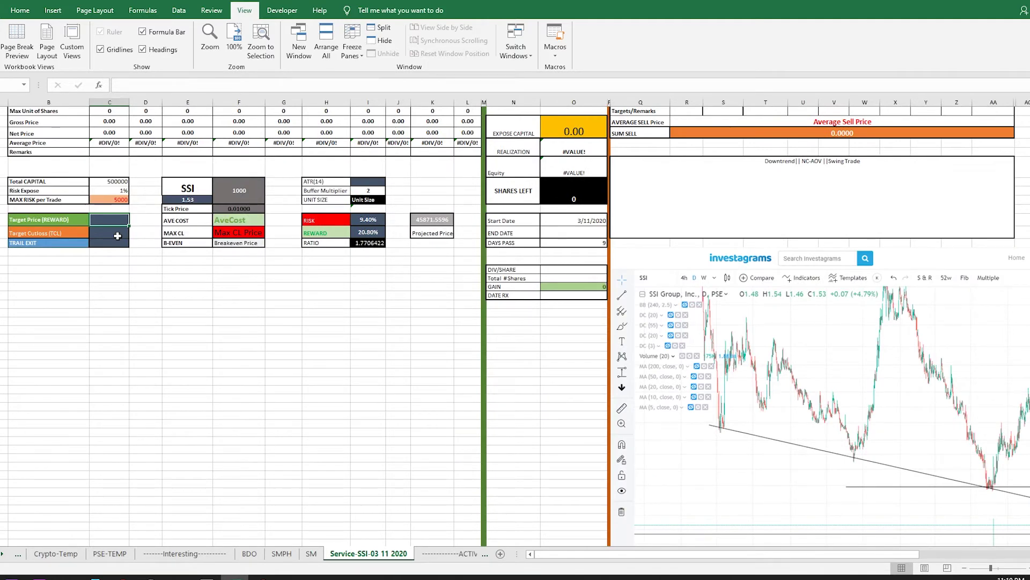
text(1.79)
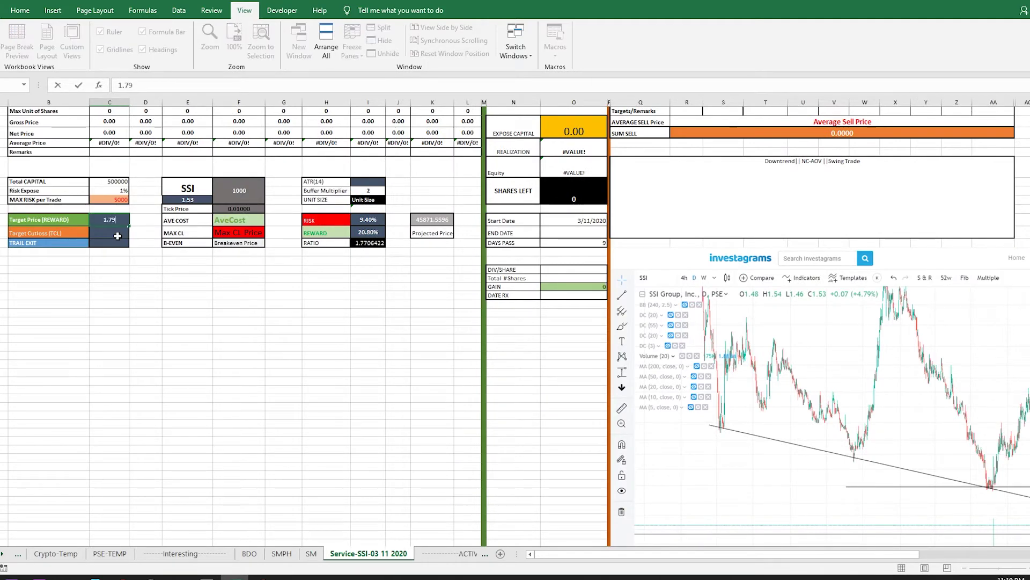
key(Return)
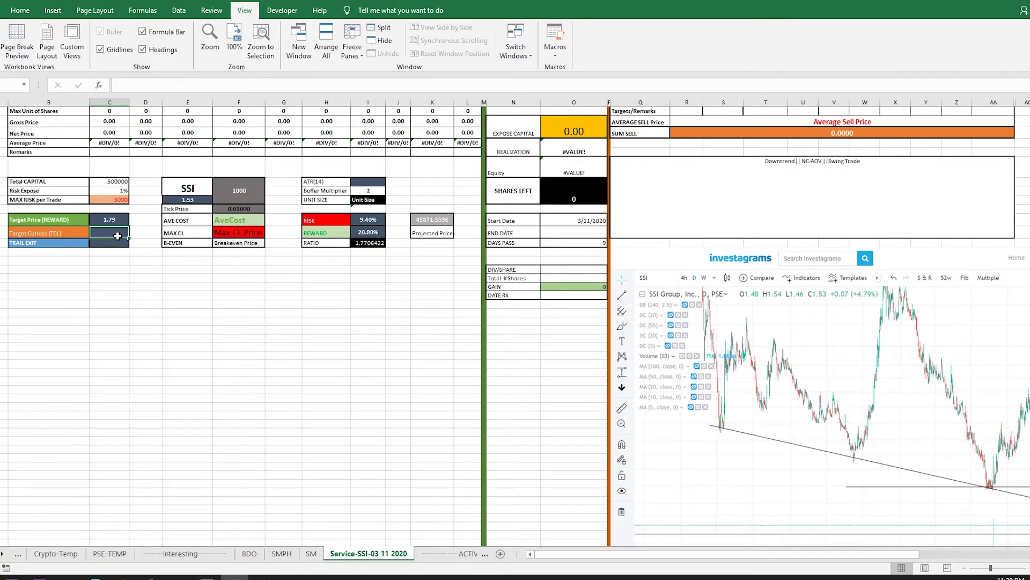
Step: Set Target Cutloss (TCL) to 1.37
text(1.37)
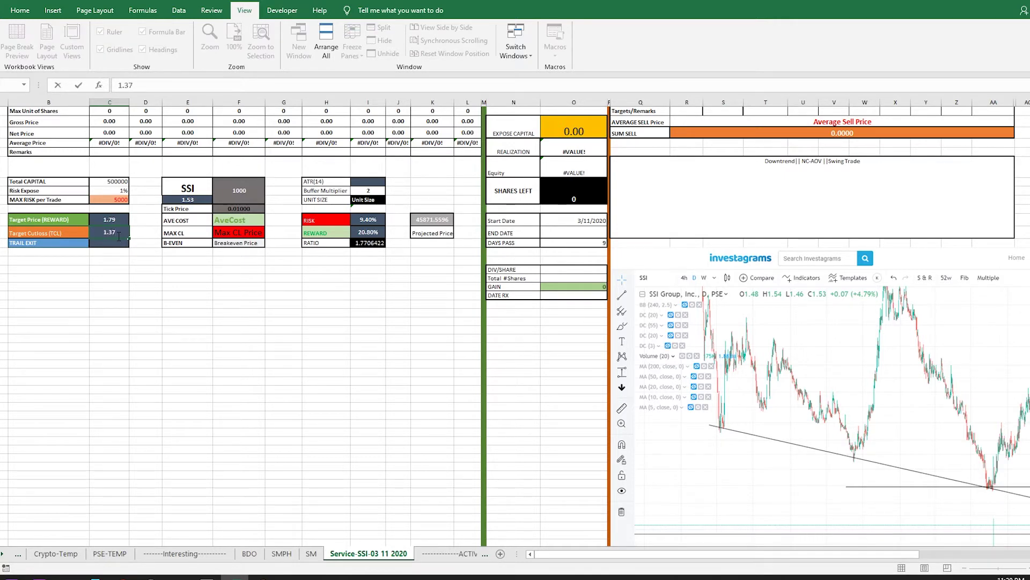
key(Return)
scroll(218, 396, up, 1)
click(367, 391)
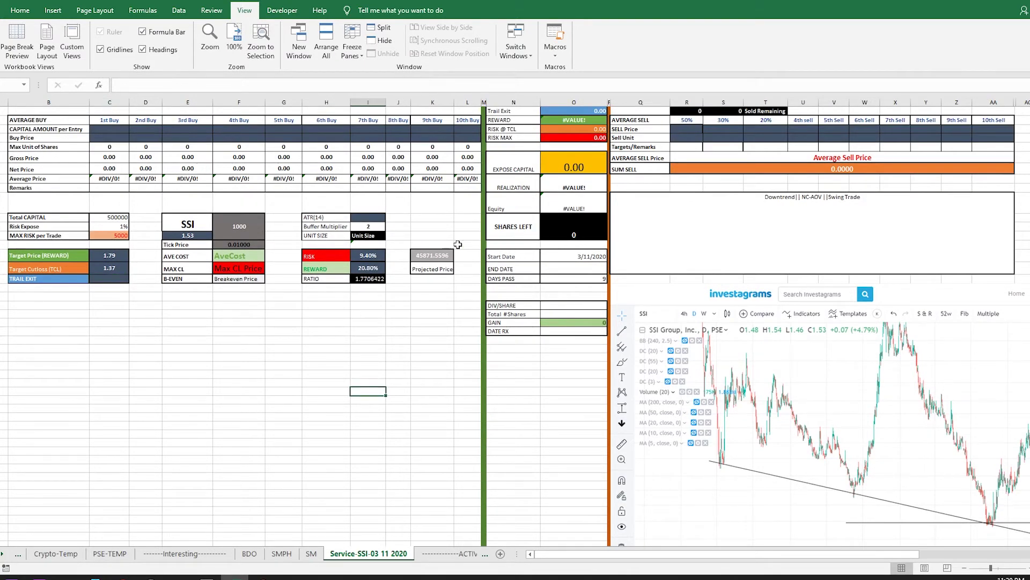
Step: Examine the Projected Price formula and the total capital, risk exposure, maximum risk per trade and cutloss cells behind the position size
click(440, 254)
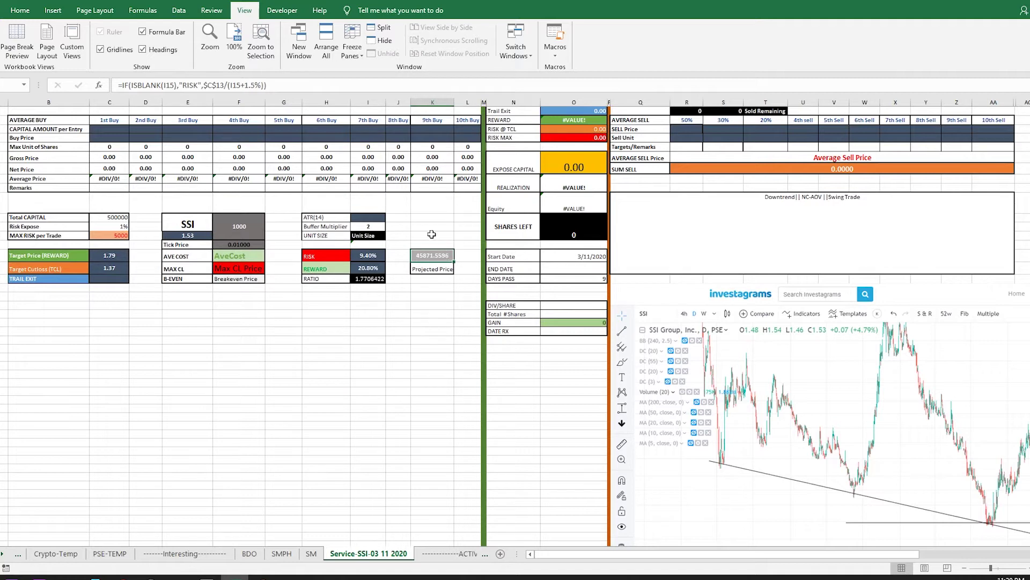
click(432, 217)
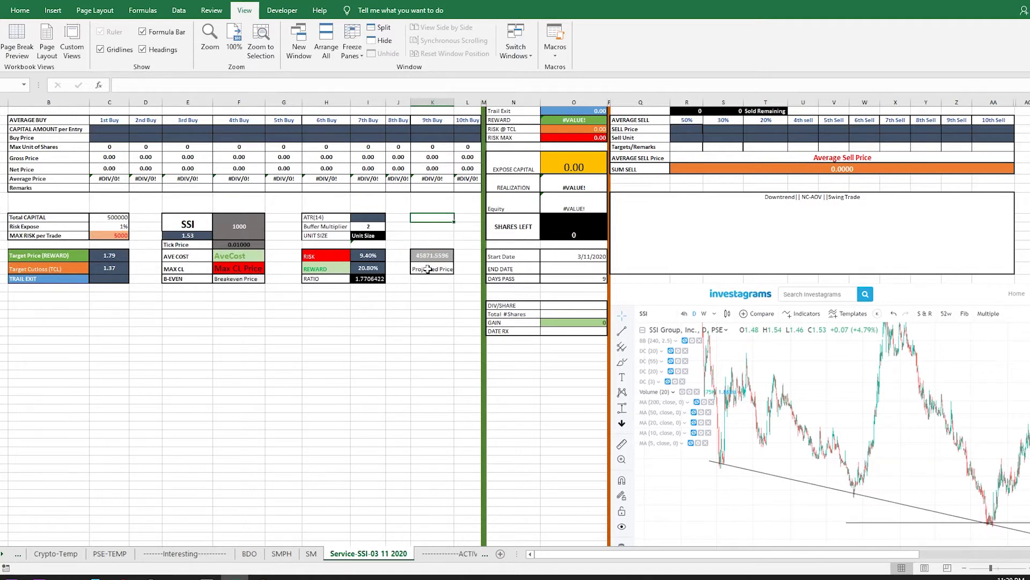
click(434, 258)
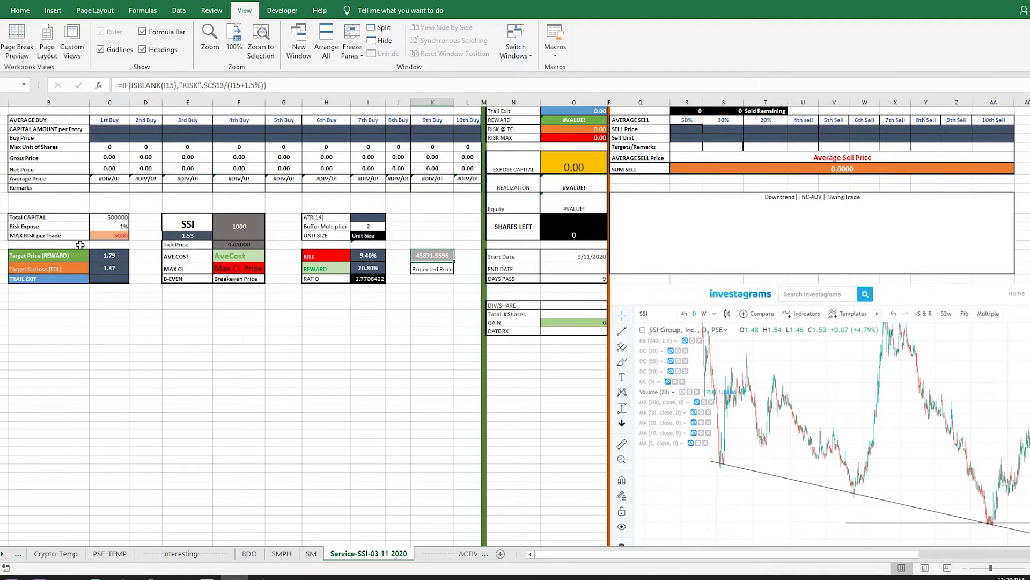
drag(49, 214, 107, 235)
click(109, 217)
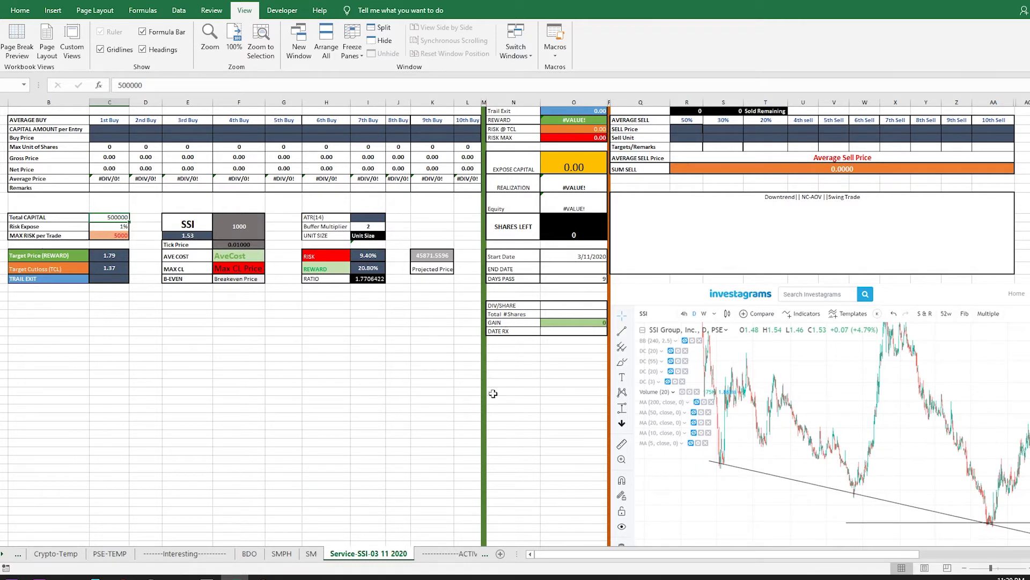
click(326, 426)
click(123, 227)
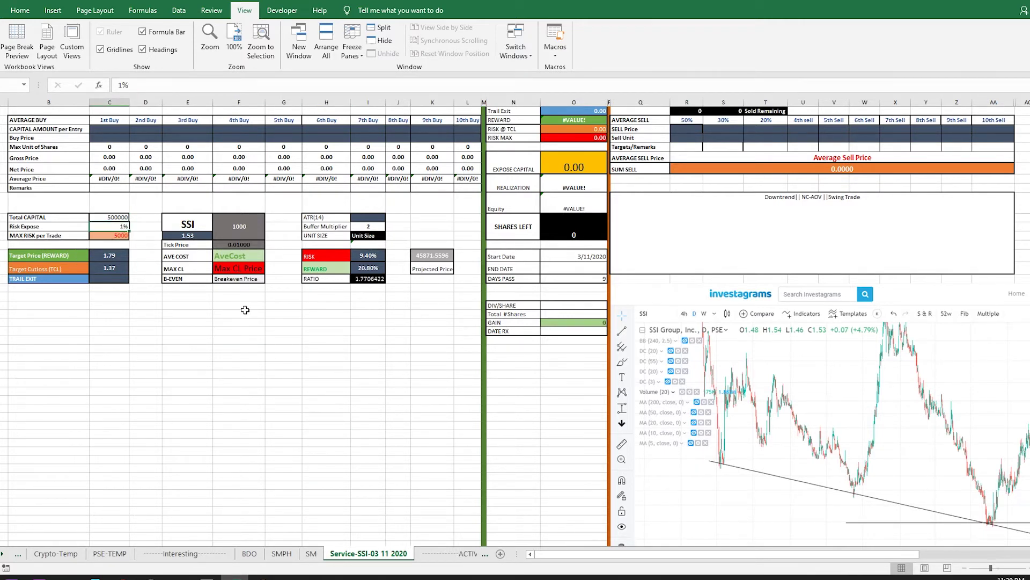
click(106, 236)
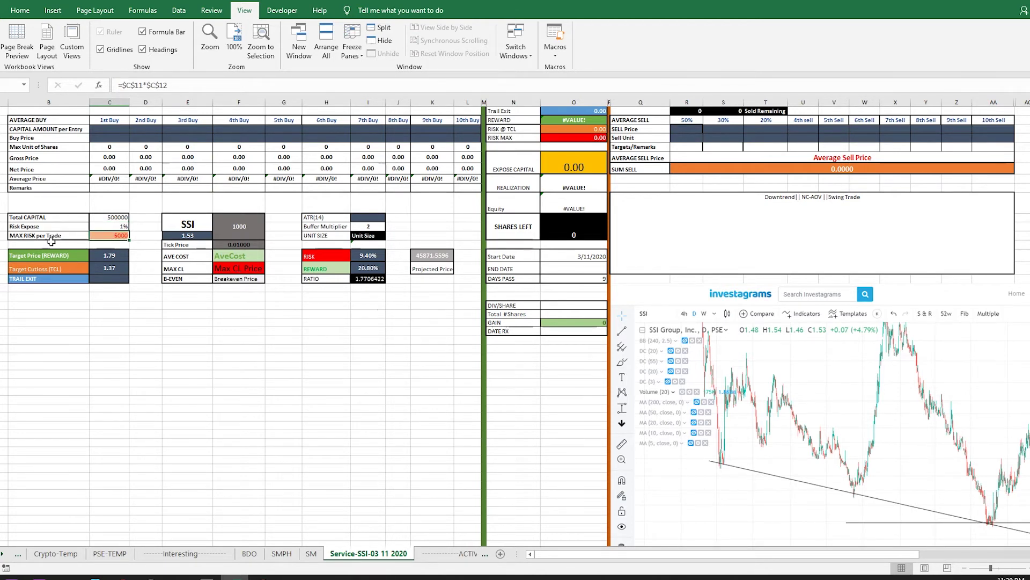
click(119, 268)
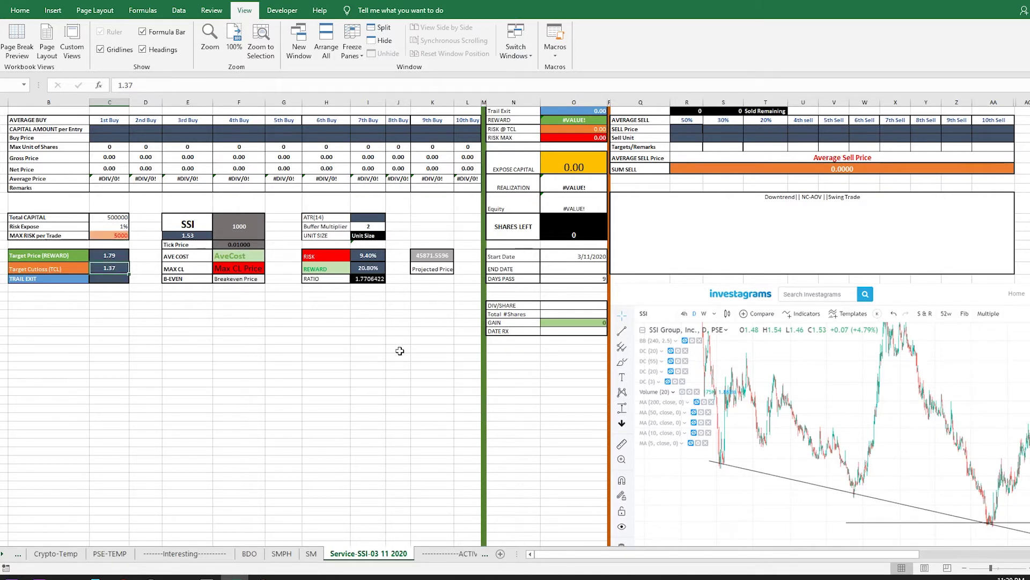
click(122, 234)
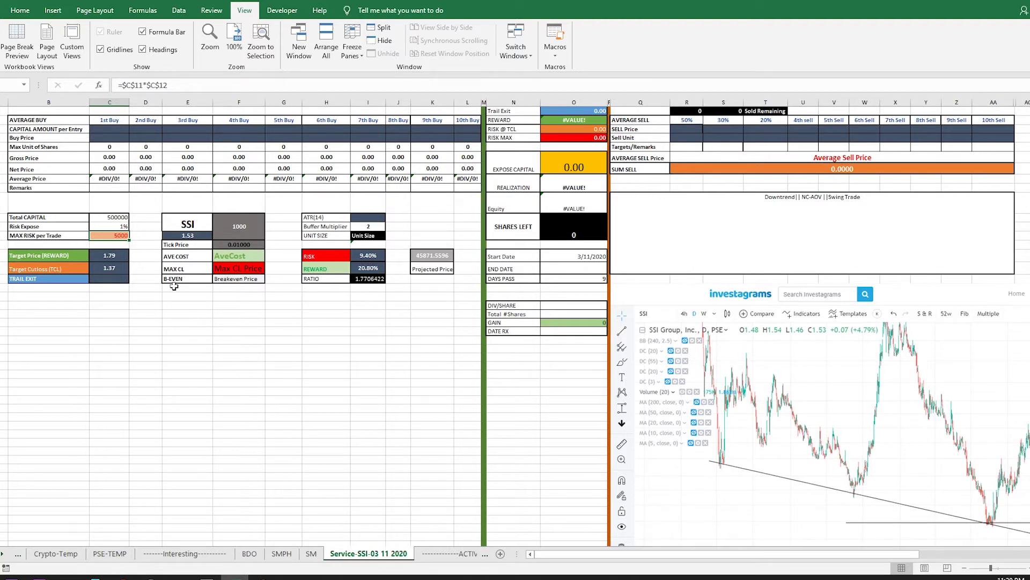
Step: Link the 1st Buy capital amount to the Projected Price result with the formula =K15
click(122, 130)
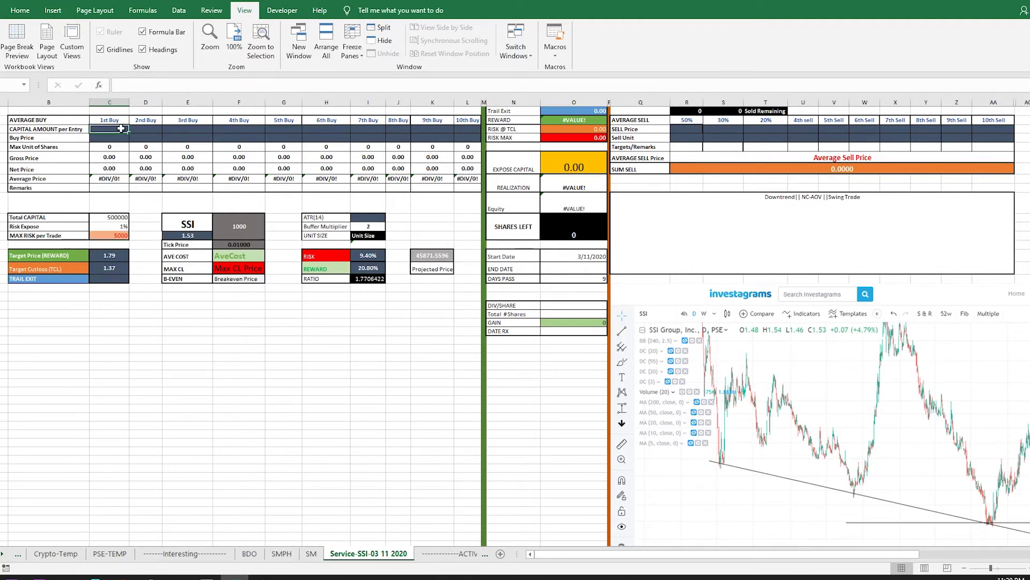
text(=)
click(436, 253)
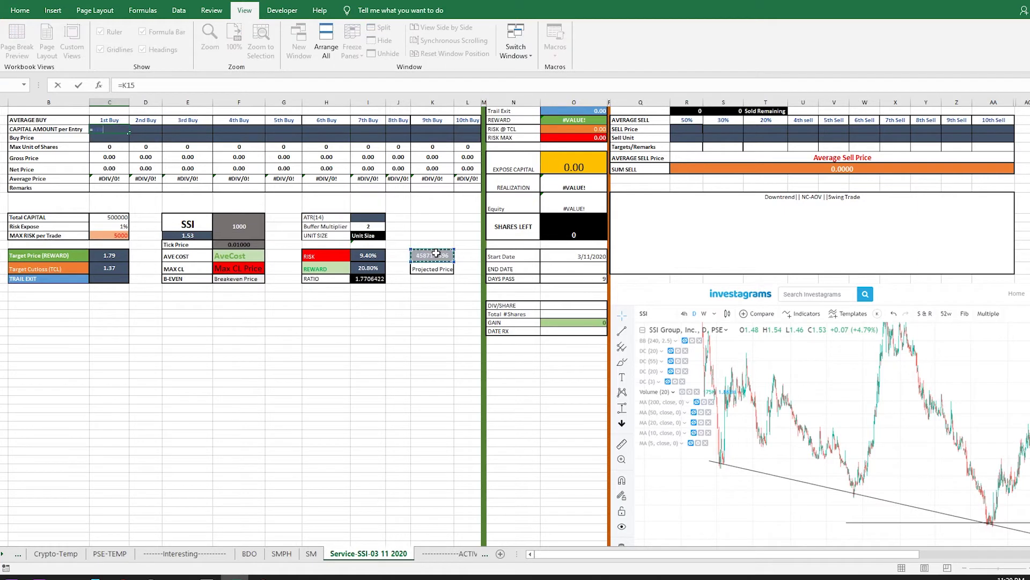
key(Return)
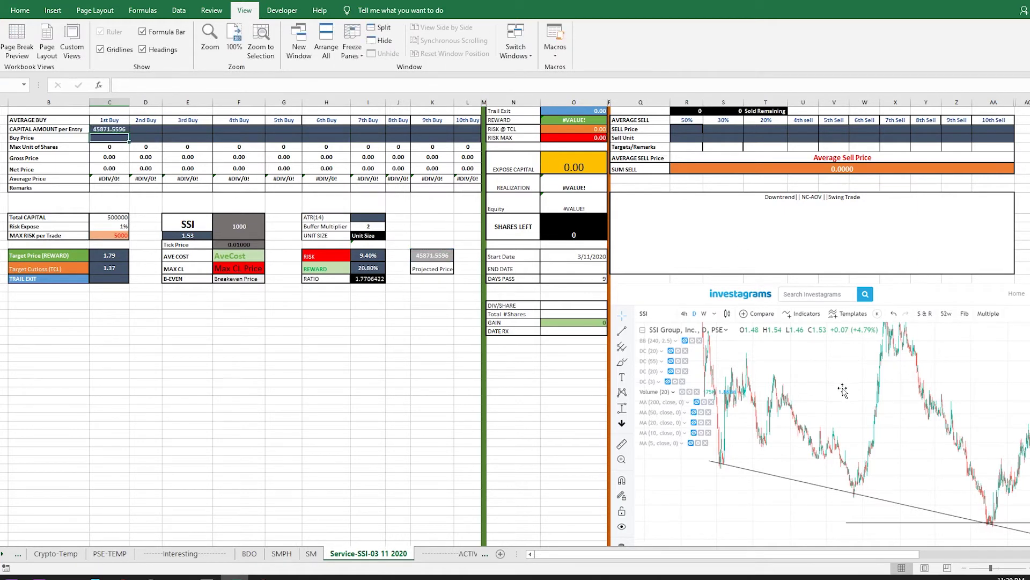
Step: Review the SSI chart and set the 1st Buy price to 1.5
scroll(961, 445, down, 2)
drag(918, 553, 837, 553)
scroll(1009, 518, down, 5)
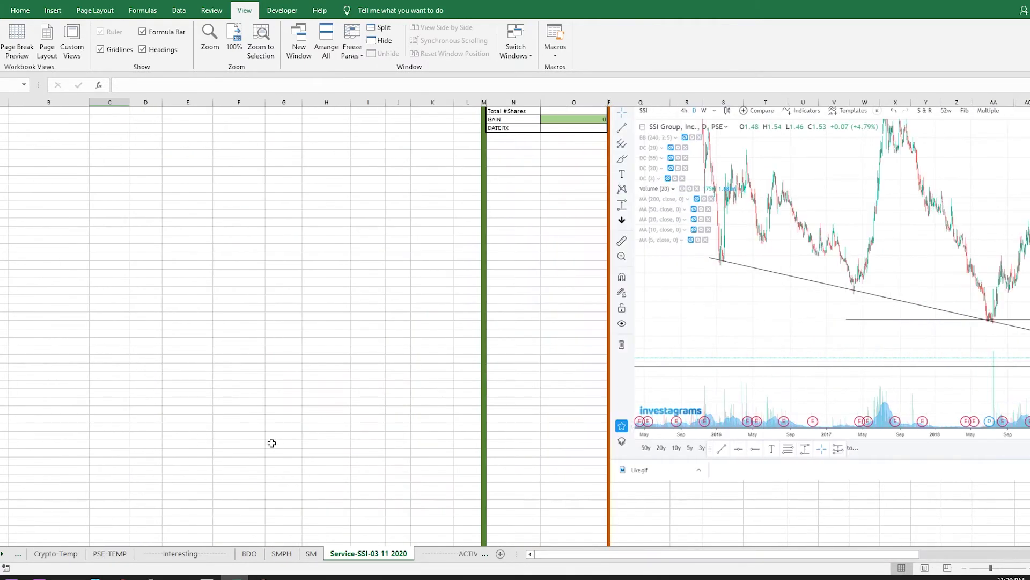
scroll(276, 448, up, 7)
scroll(228, 293, up, 1)
text(1.5)
key(Return)
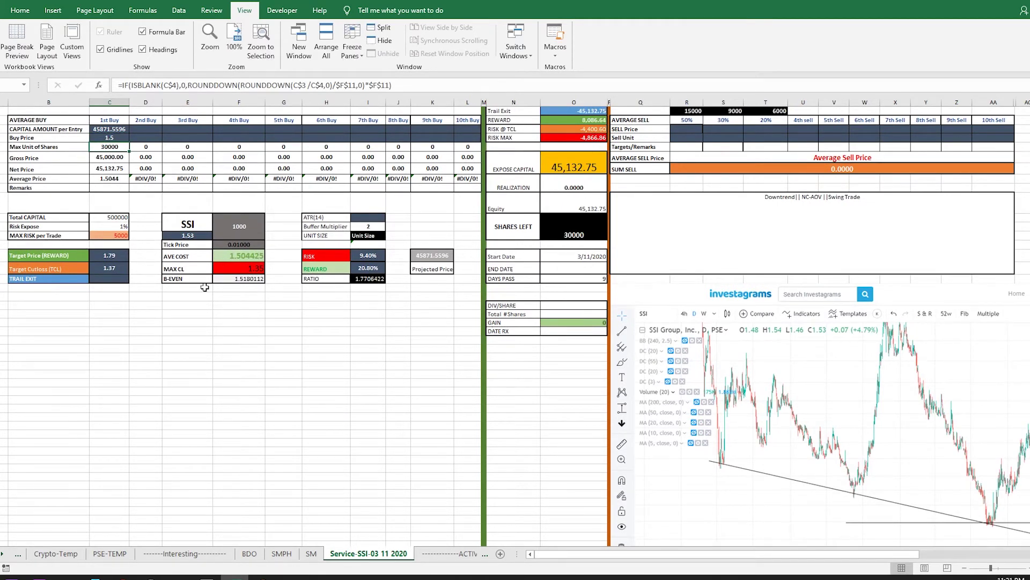
Step: Review the target price and target cutloss entries alongside the calculated 1st Buy position
click(398, 417)
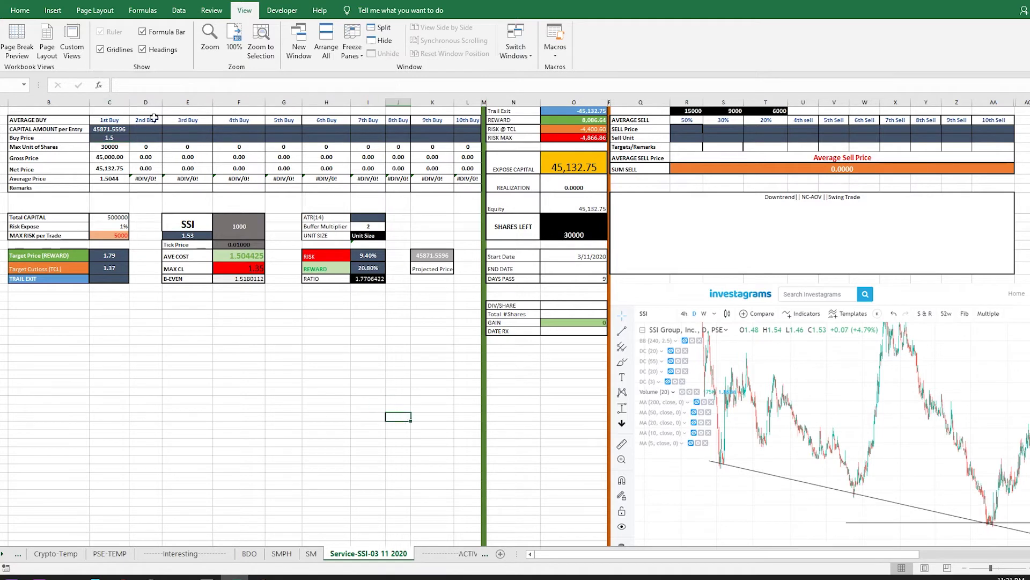
drag(57, 255, 110, 267)
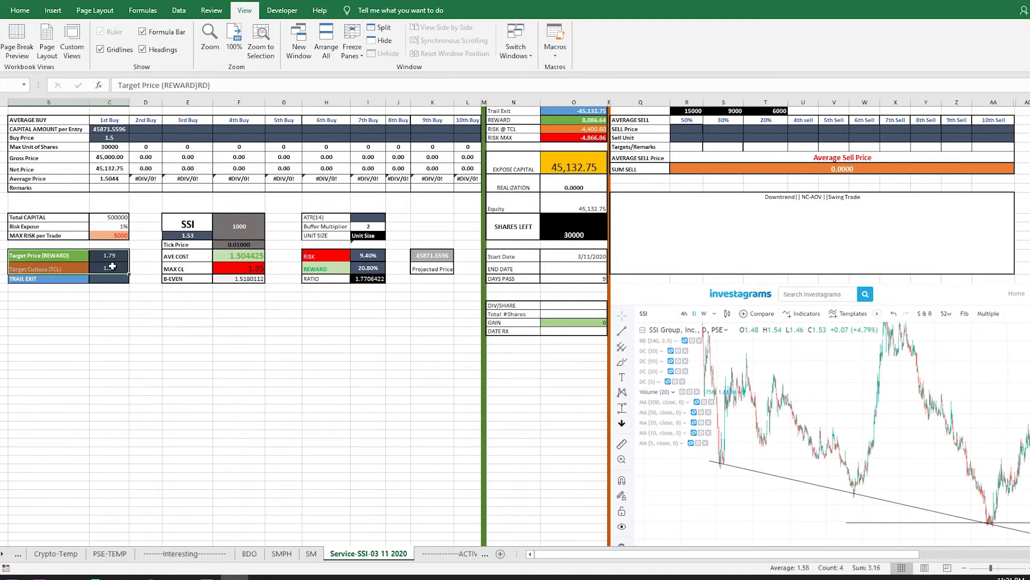
click(203, 322)
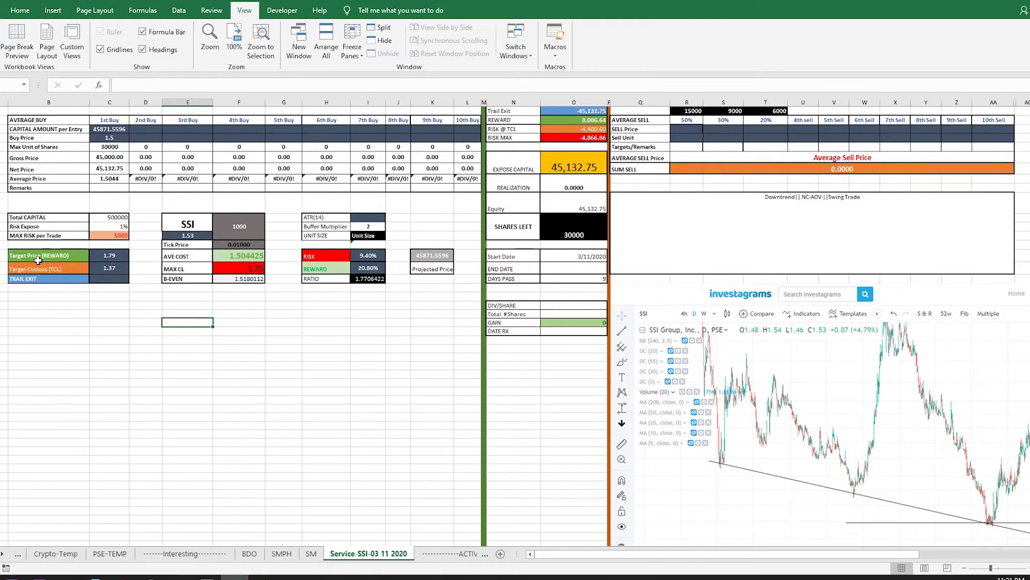
Step: Compare the target price with the REWARD amount and the target cutloss with the RISK @ TCL amount
click(59, 259)
drag(59, 259, 110, 256)
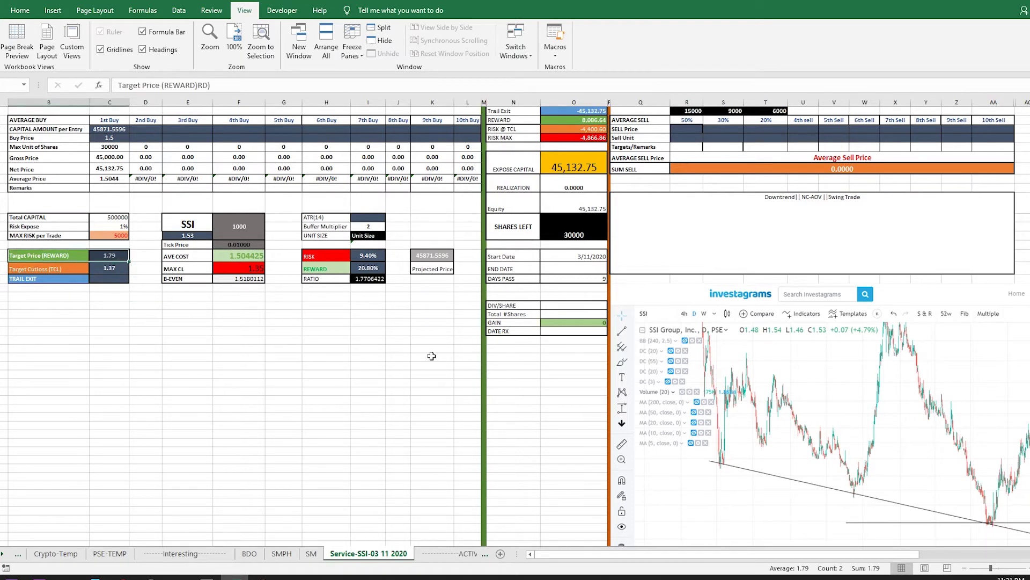
click(598, 119)
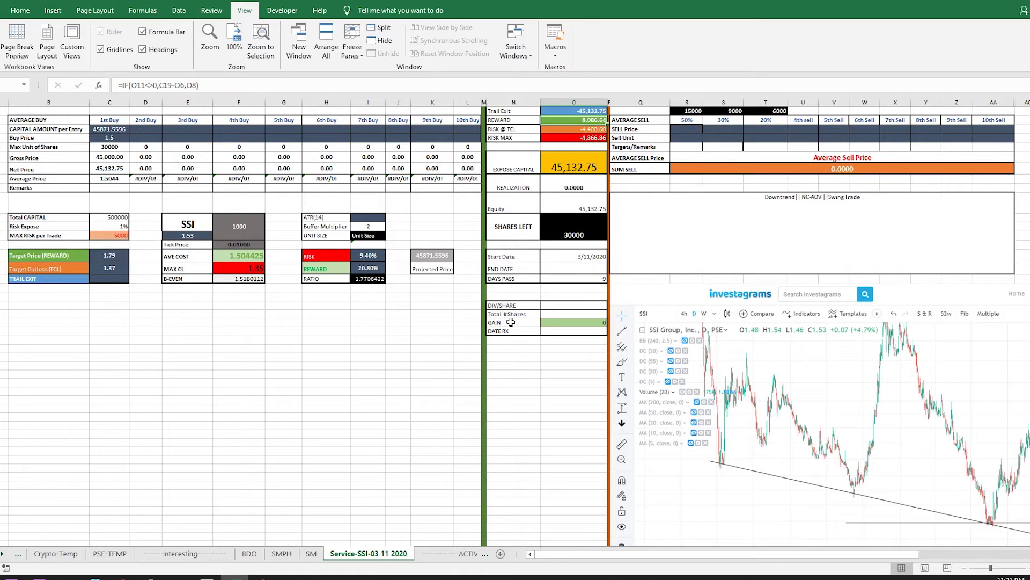
drag(51, 268, 110, 268)
click(106, 267)
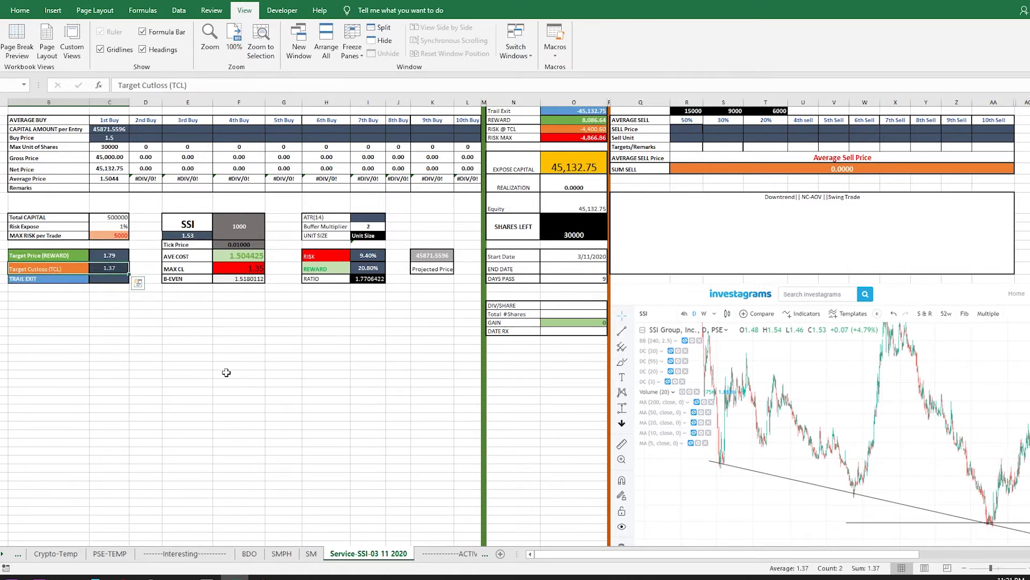
drag(507, 128, 574, 129)
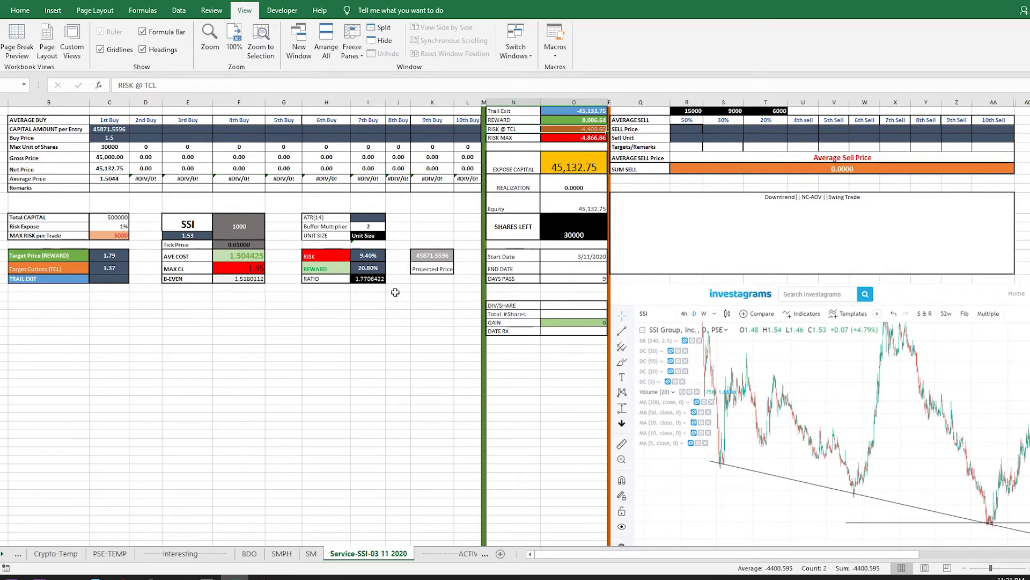
click(376, 323)
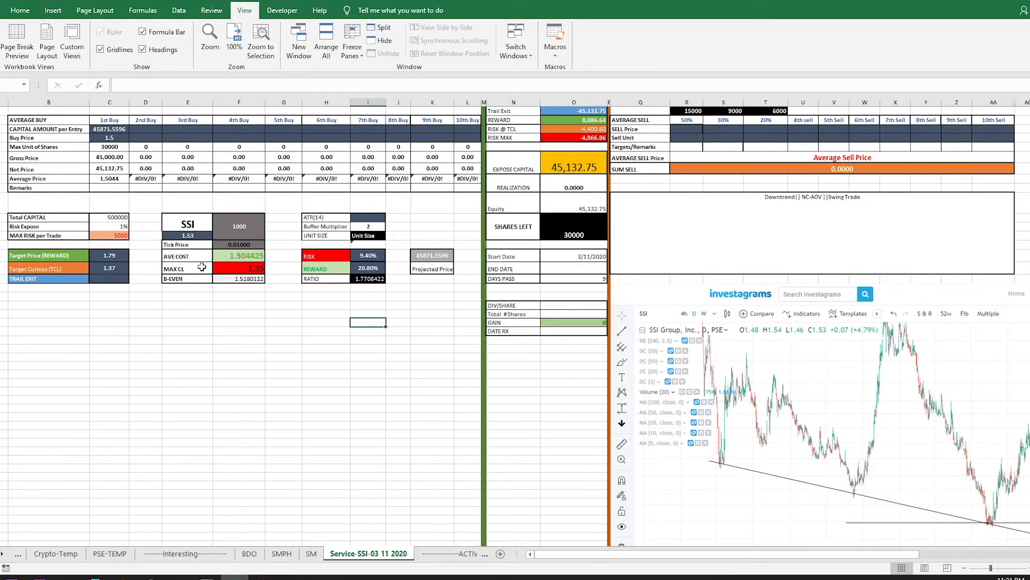
Step: Examine the MAX CL price against the RISK MAX amount, plus the break-even price for the SSI position
click(204, 267)
mouse_move(239, 269)
mouse_down()
mouse_move(191, 268)
mouse_move(233, 270)
mouse_up()
click(290, 322)
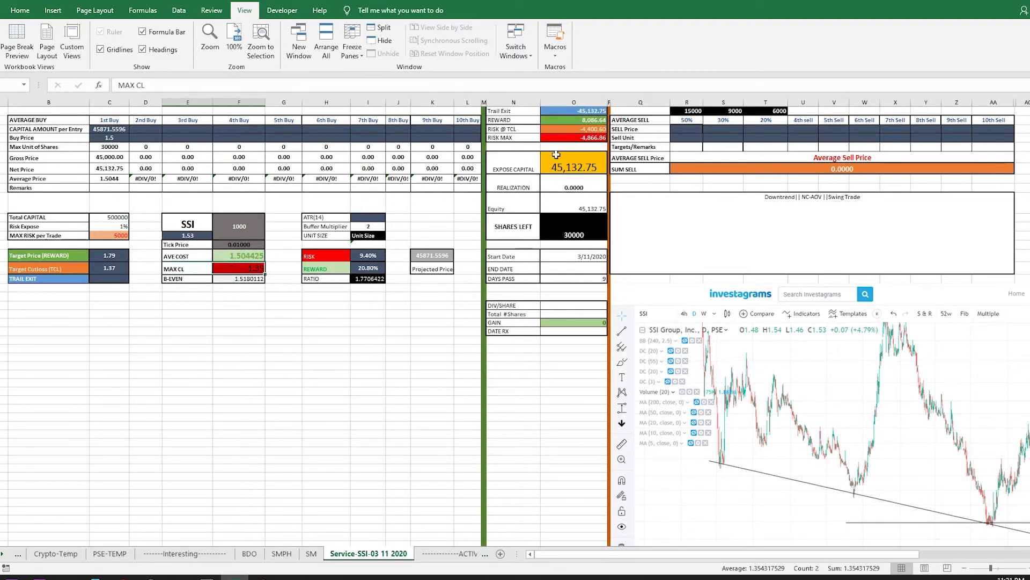
click(572, 137)
drag(491, 139, 553, 139)
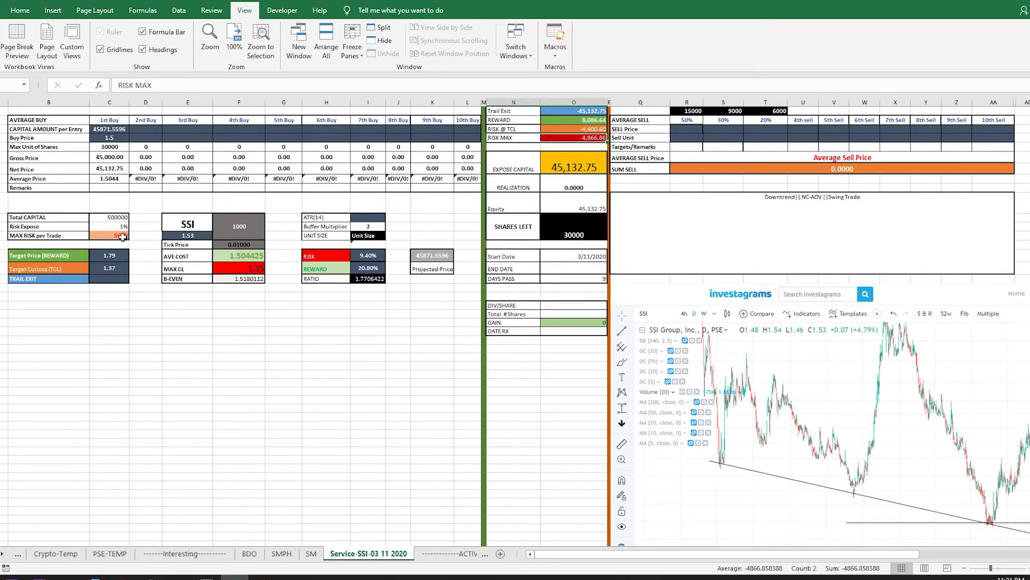
click(309, 366)
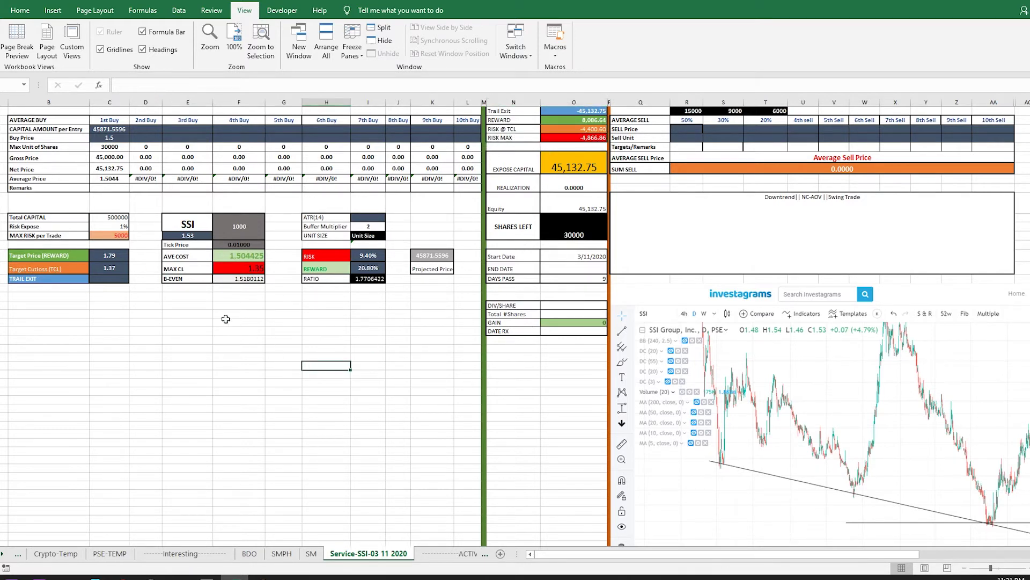
drag(172, 282, 248, 279)
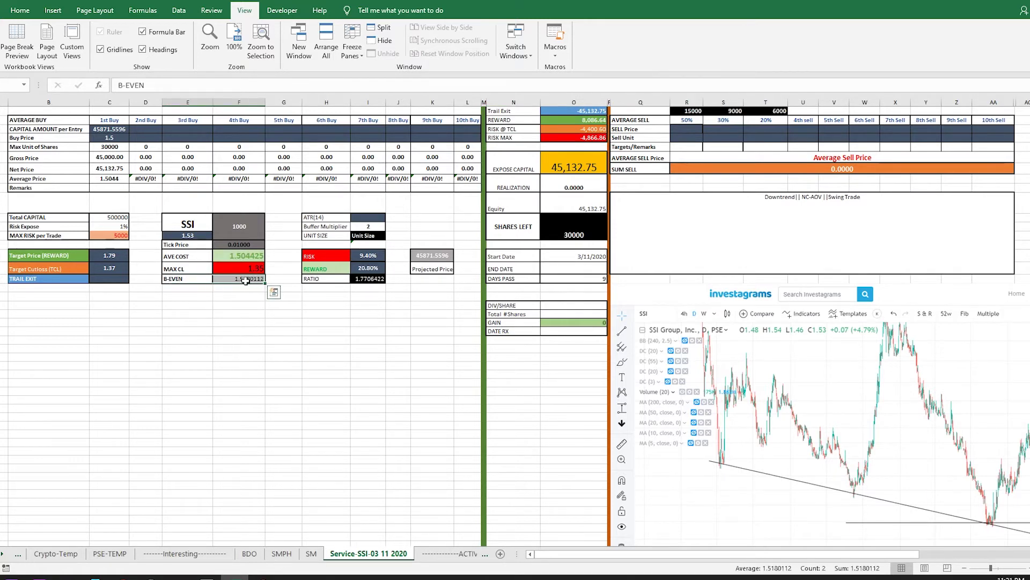
click(242, 390)
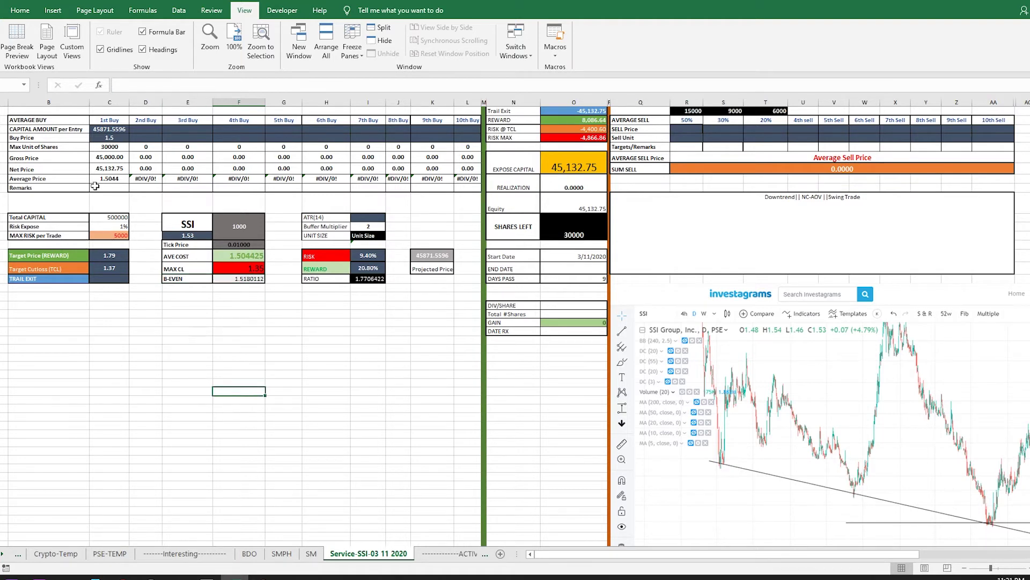
click(398, 348)
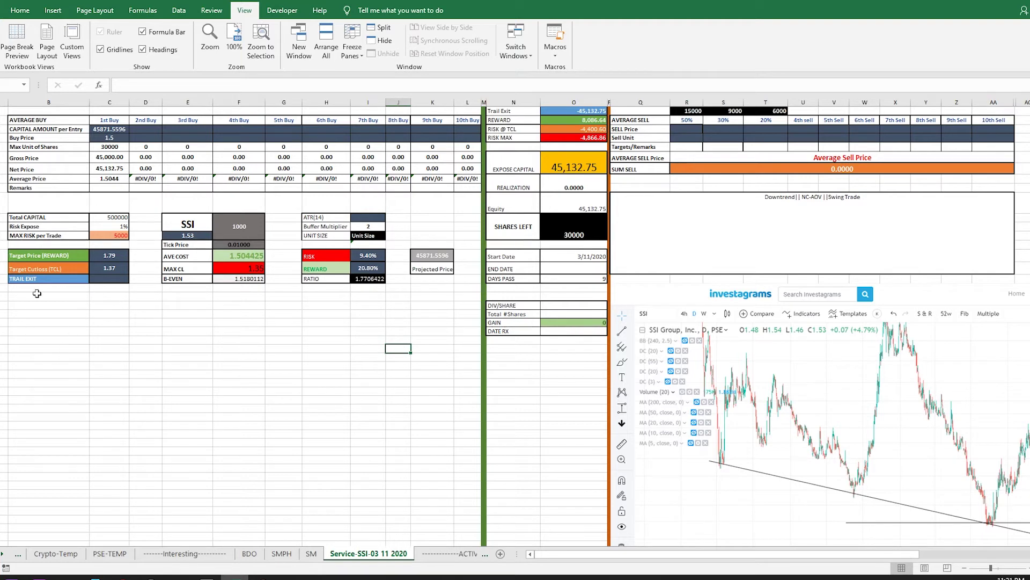
Step: Enter 1.78 beside the target price and 1.36 beside the target cutloss as the adjusted order prices
drag(44, 269, 139, 267)
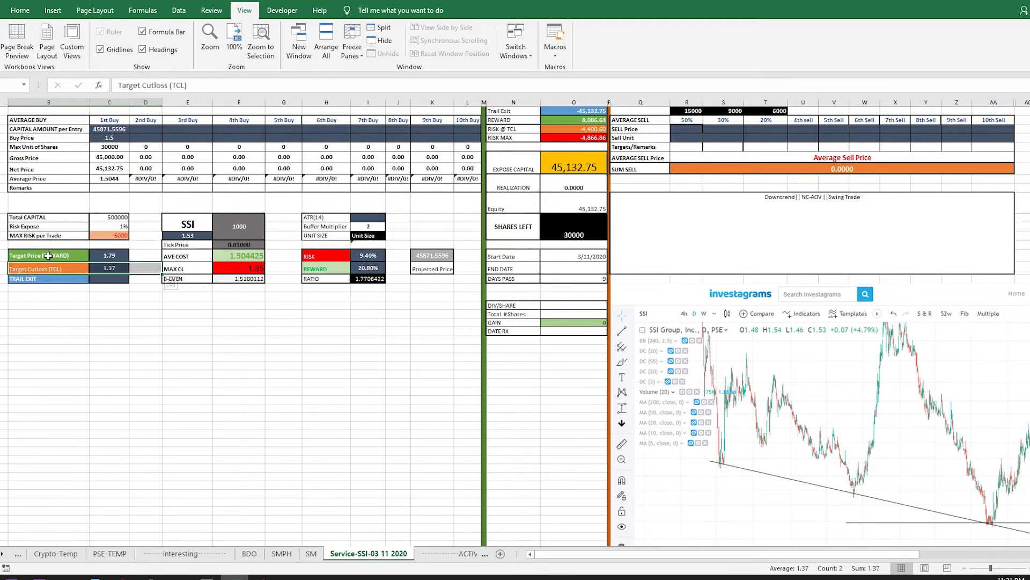
drag(48, 256, 142, 256)
click(166, 331)
click(145, 268)
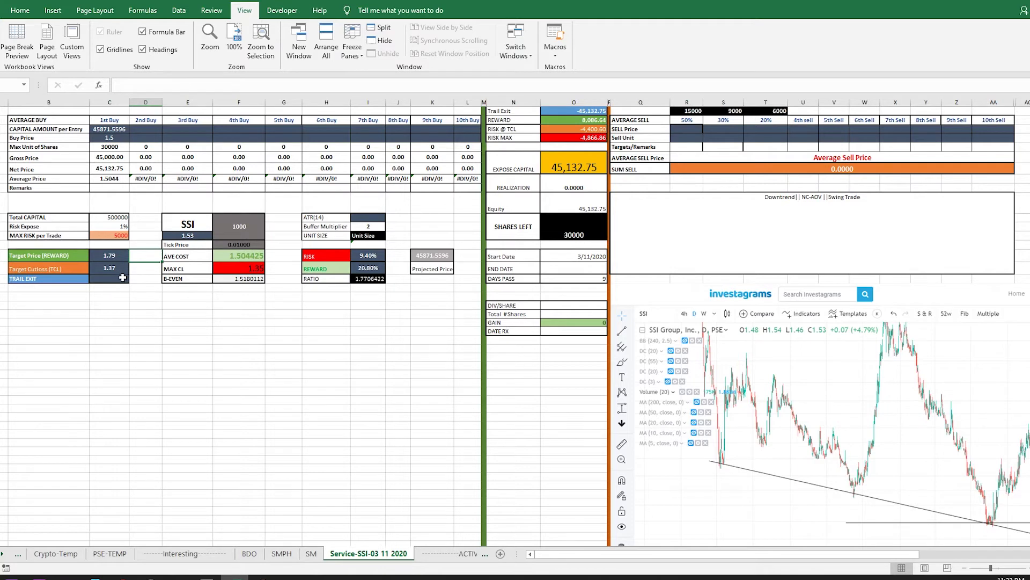
click(66, 256)
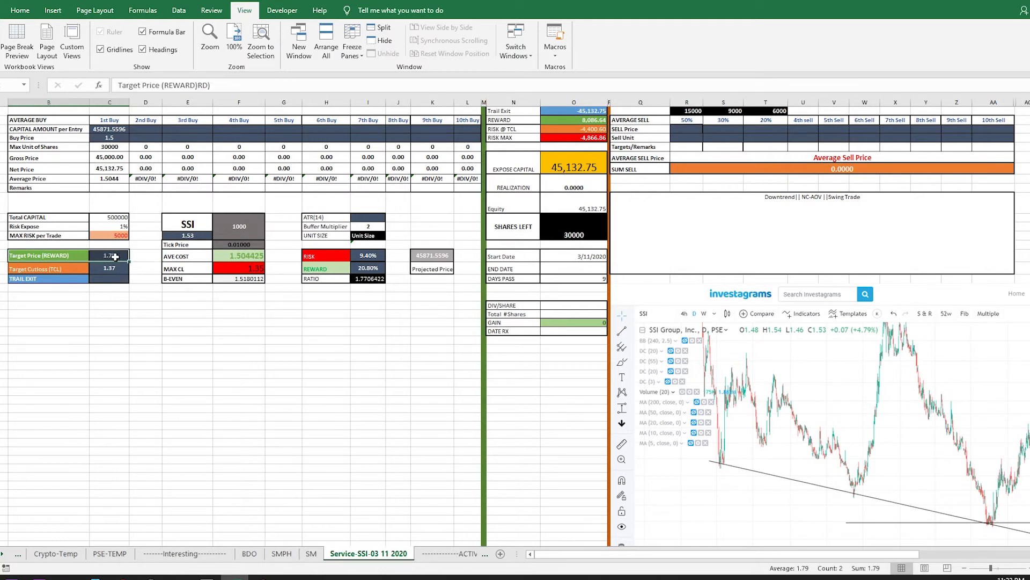
click(148, 258)
text(1.78)
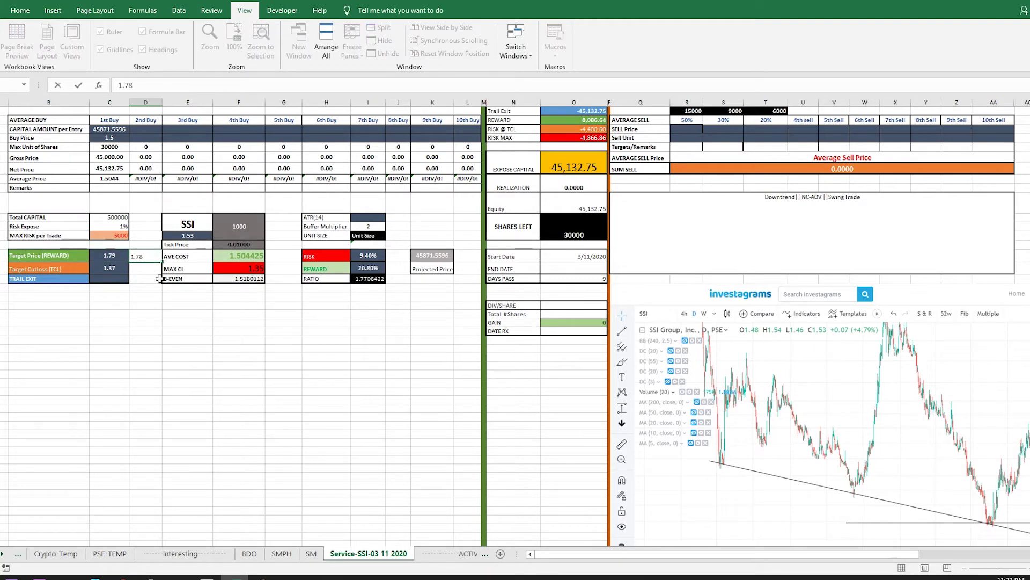
key(Return)
click(33, 268)
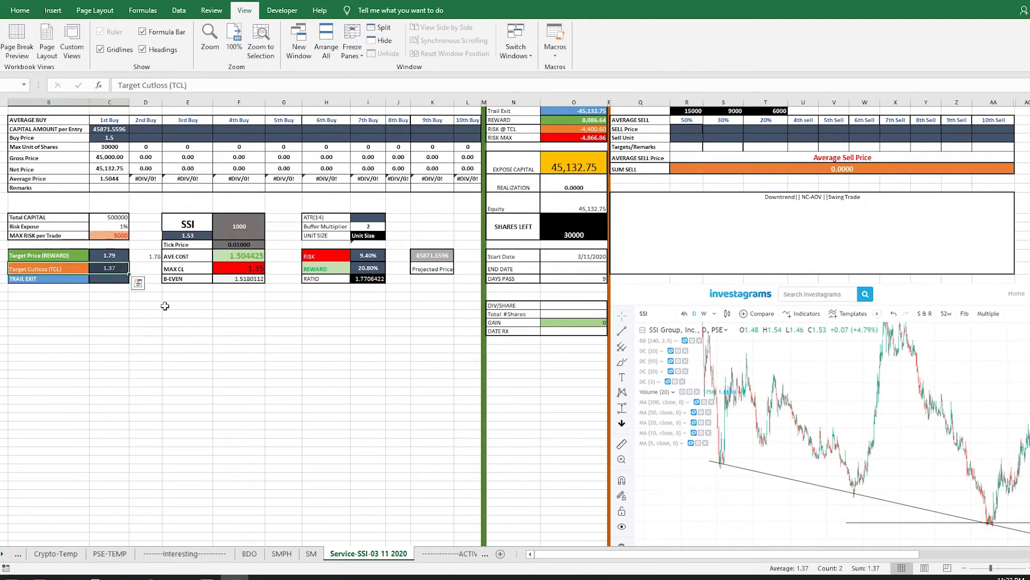
click(151, 269)
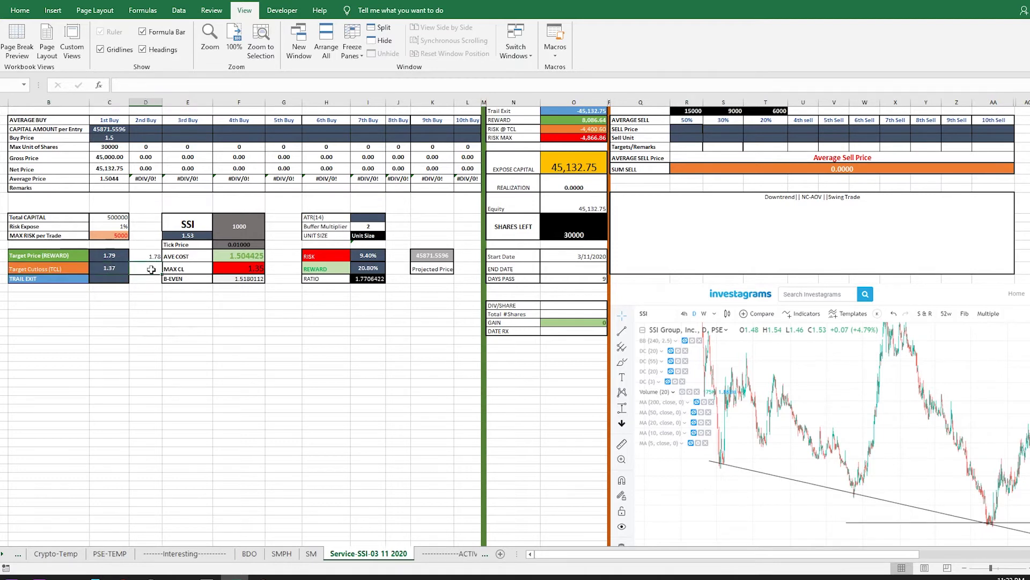
text(1.36)
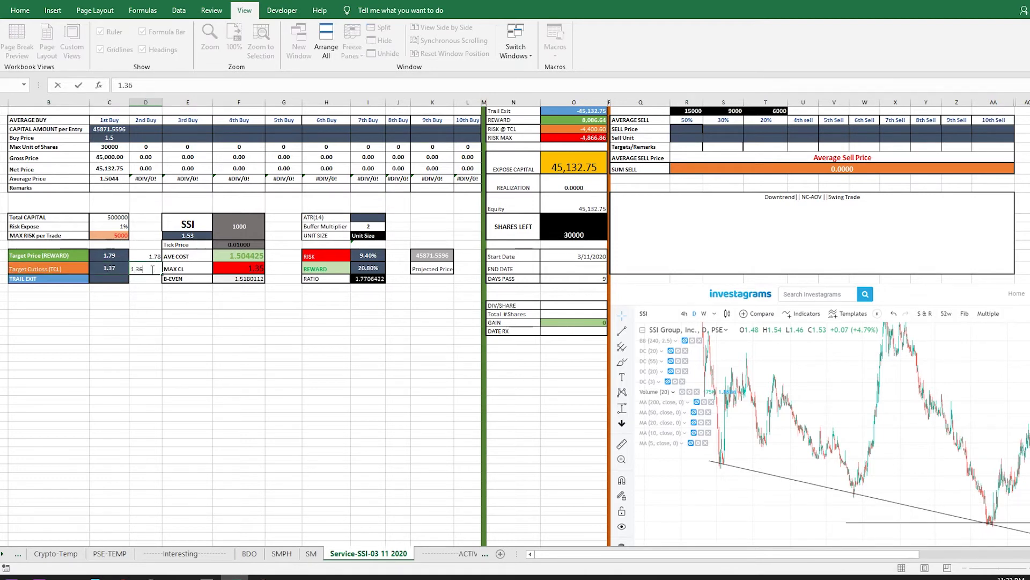
key(Return)
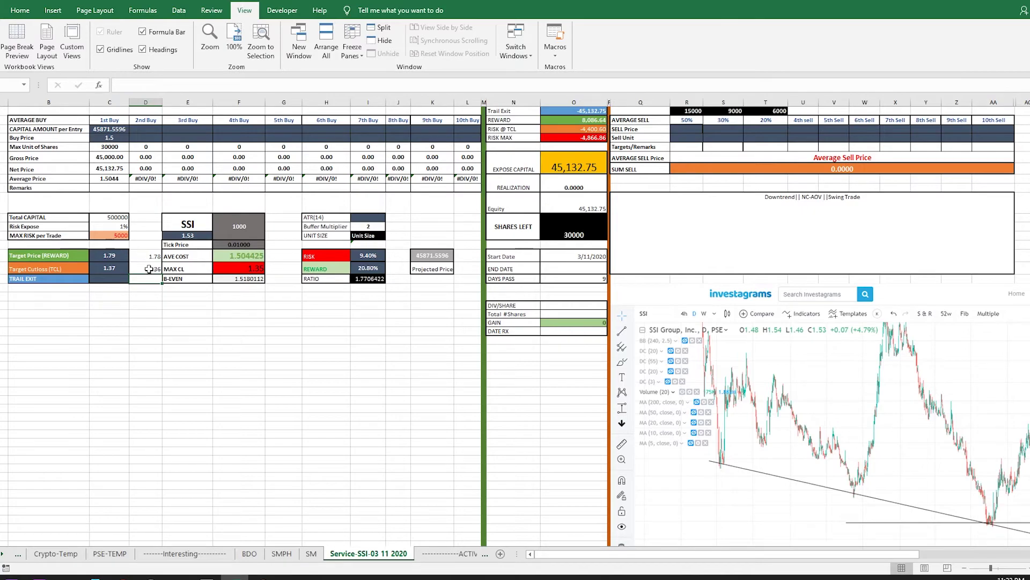
Step: Switch to the sample SSI slides and advance from the stock quote to the slide on setting the cut loss
key(alt+Tab)
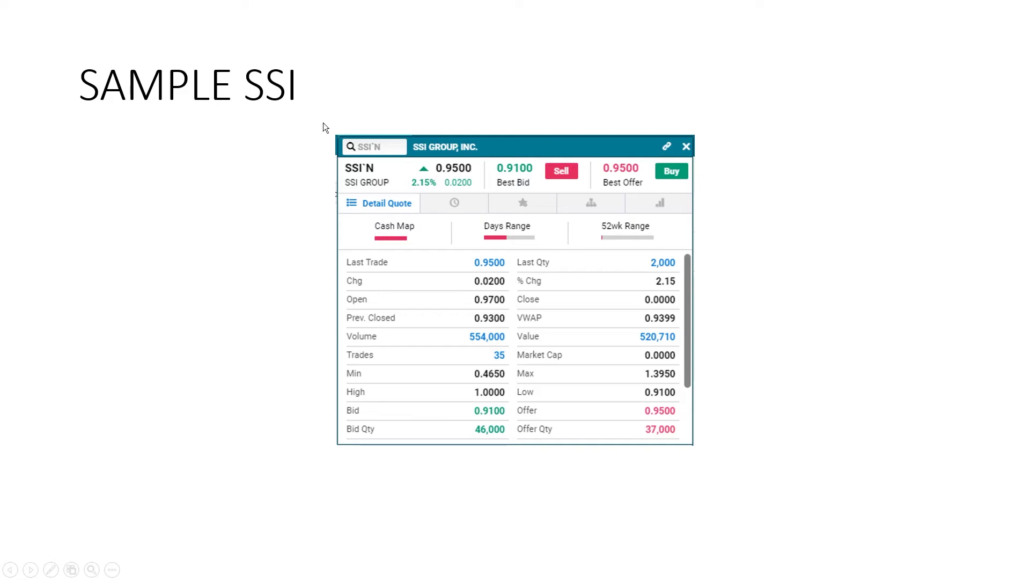
click(569, 171)
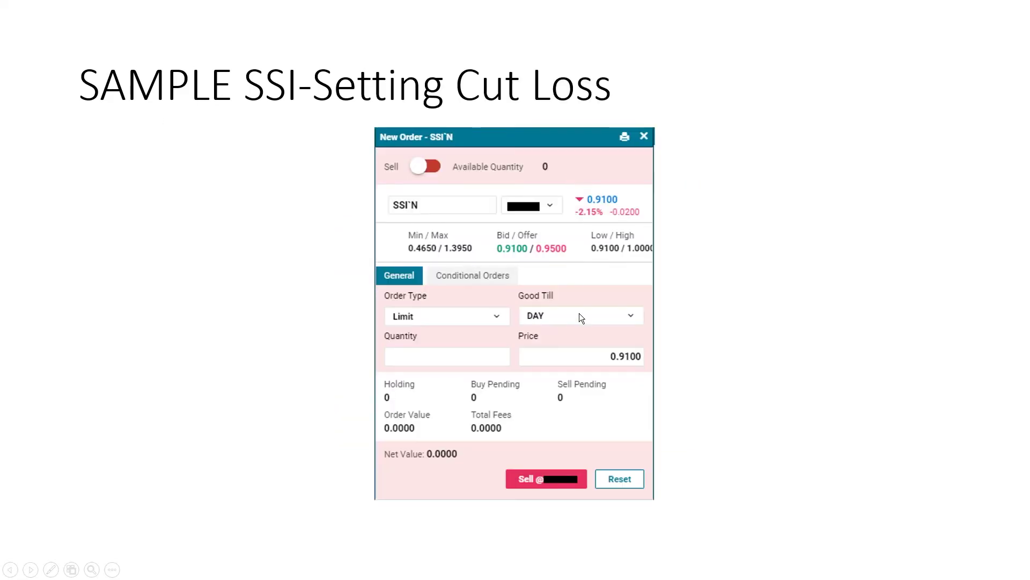
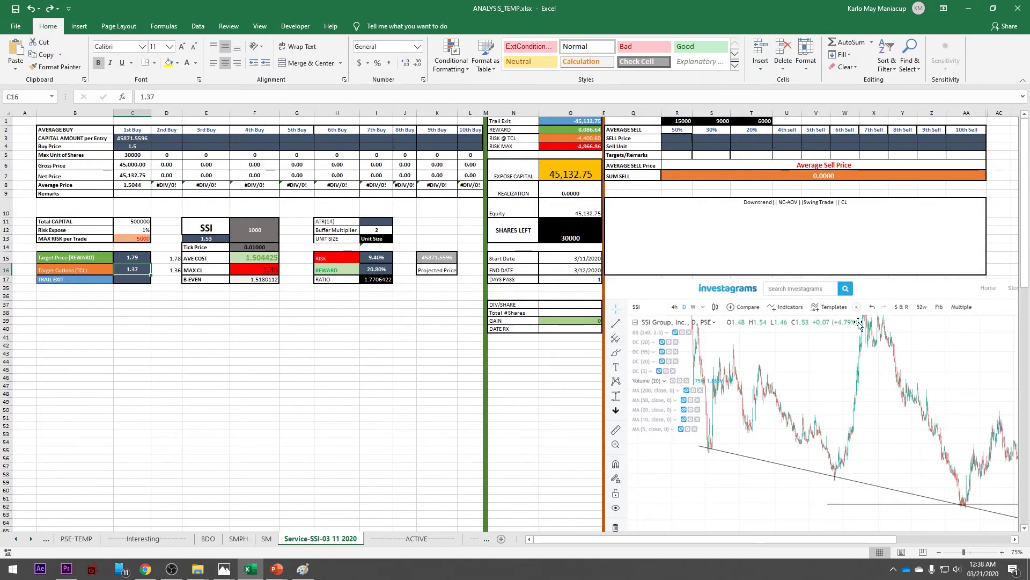
Step: Examine the second SSI chart screenshot further down the sheet and the trade remarks note above the first chart
scroll(794, 392, down, 20)
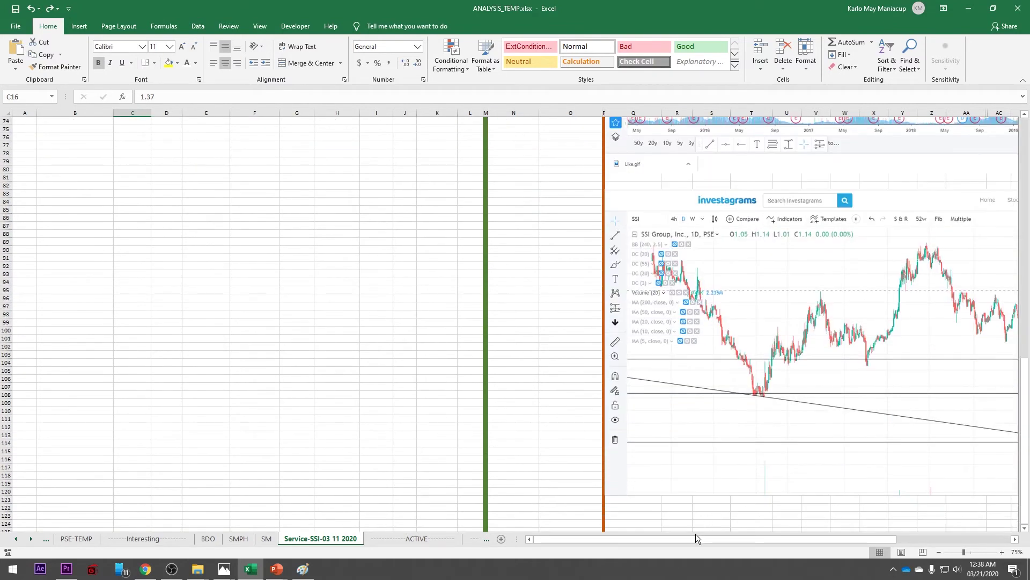
drag(696, 539, 864, 536)
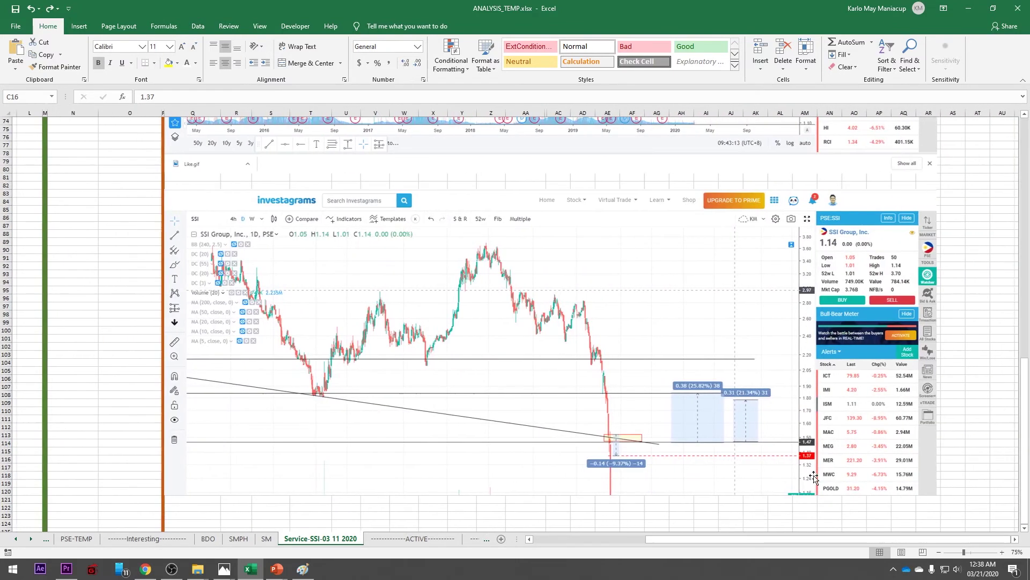
scroll(622, 397, down, 3)
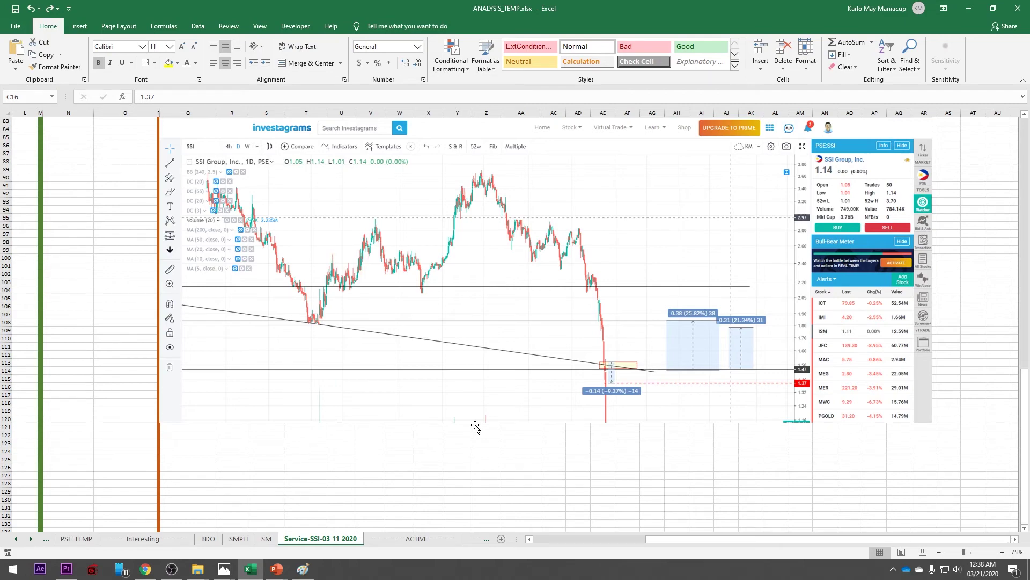
scroll(475, 427, up, 20)
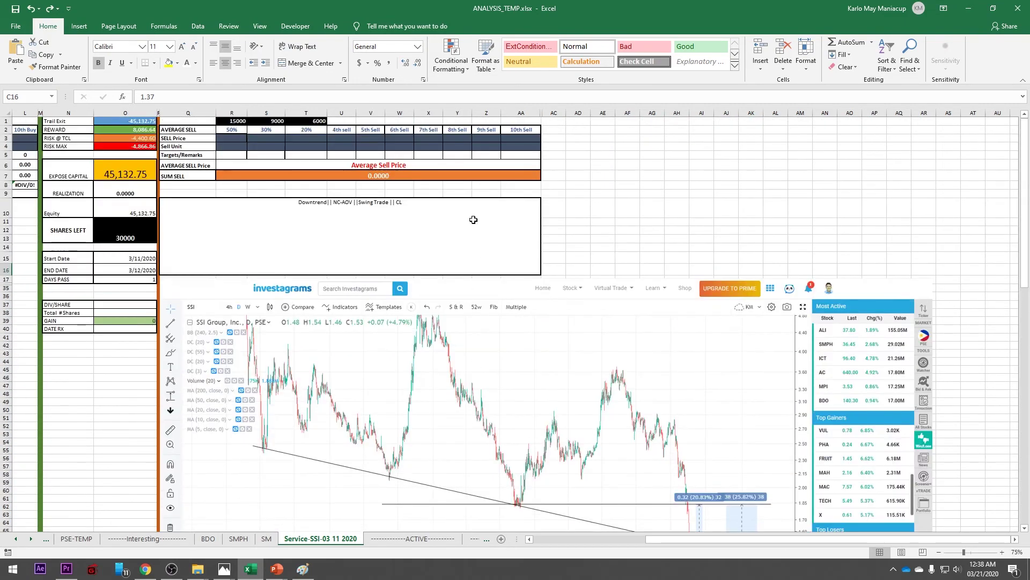
double_click(473, 219)
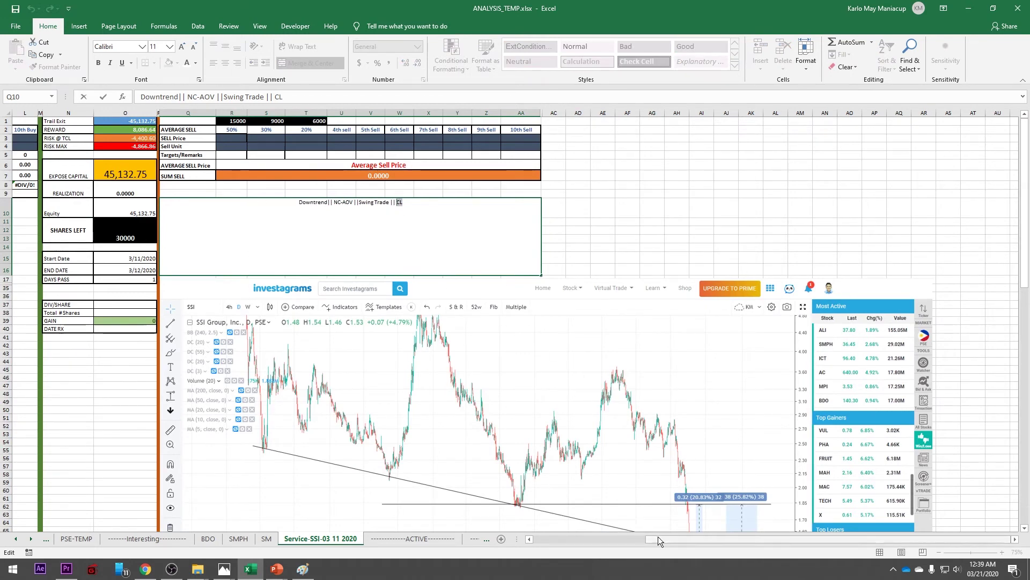
Step: Set the first SELL Price in the Average Sell table to 1.36
drag(658, 538, 617, 538)
click(377, 138)
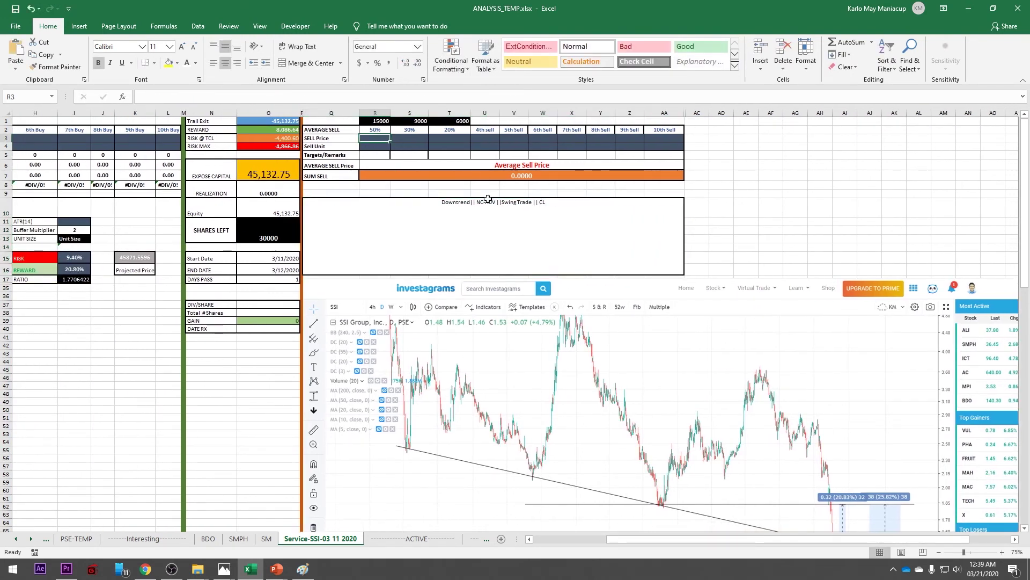
text(1.)
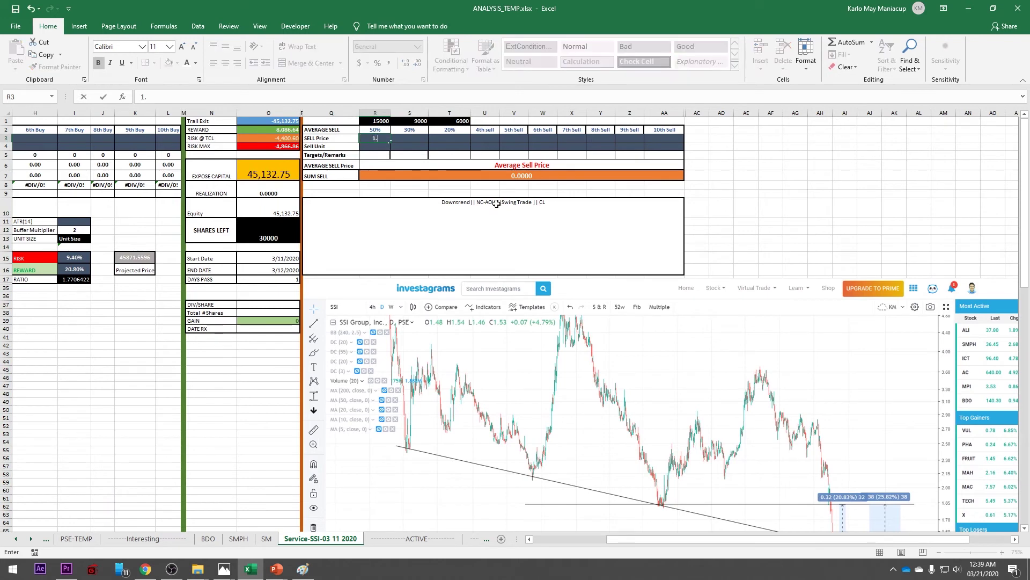
text(36)
Step: Highlight the 1.36 value beside the target cutloss with a yellow fill
drag(745, 539, 669, 539)
click(177, 270)
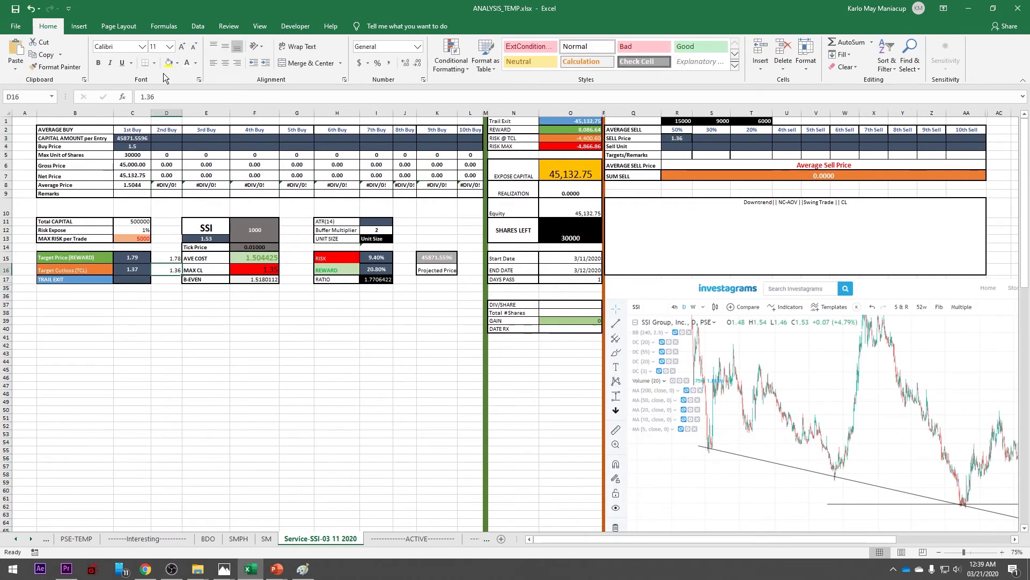
click(169, 63)
Step: Set the first Sell Unit to 30000 shares and check the resulting REWARD cell
click(678, 139)
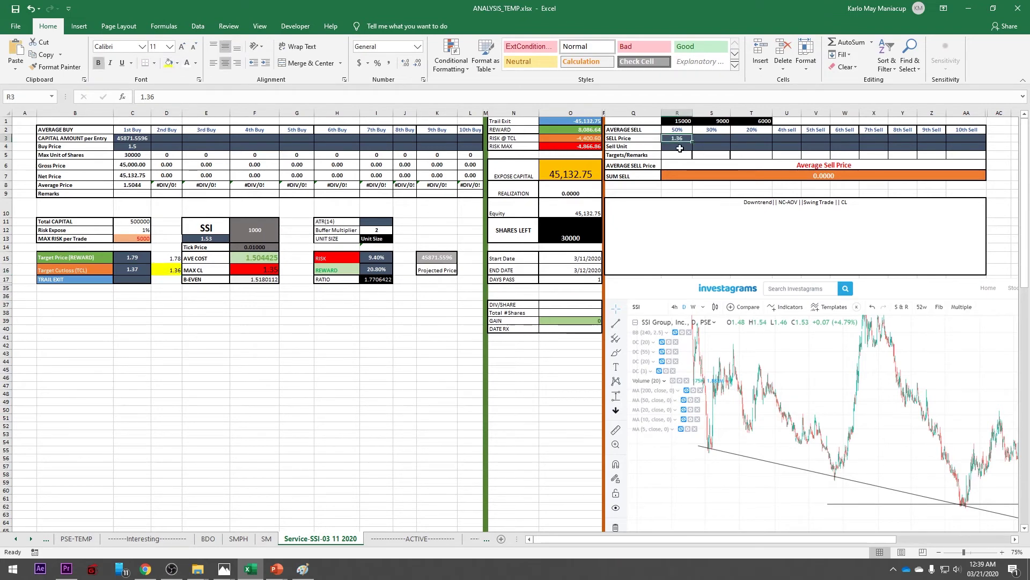
click(680, 149)
text(30)
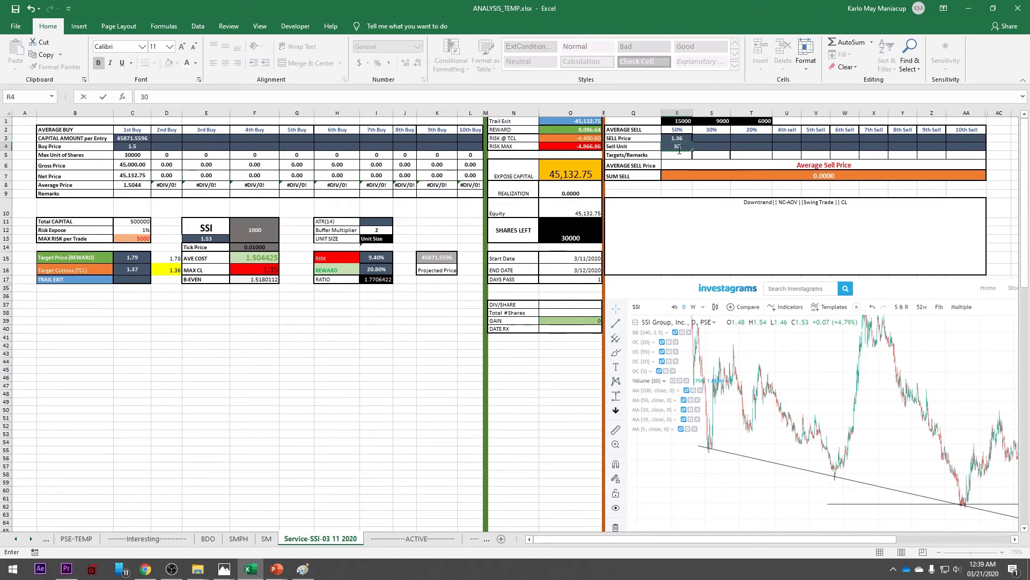
text(000)
key(Return)
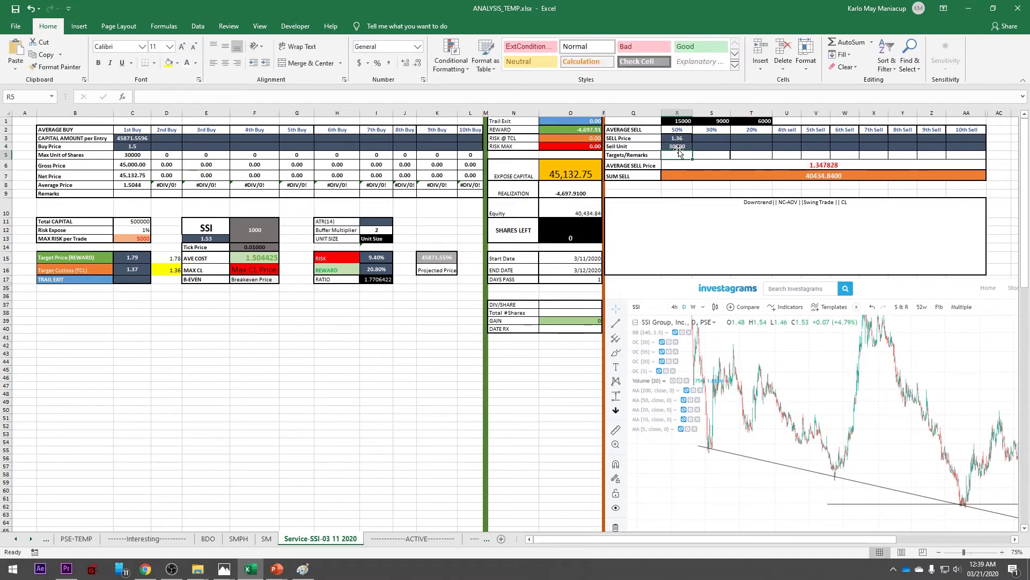
click(678, 198)
click(596, 128)
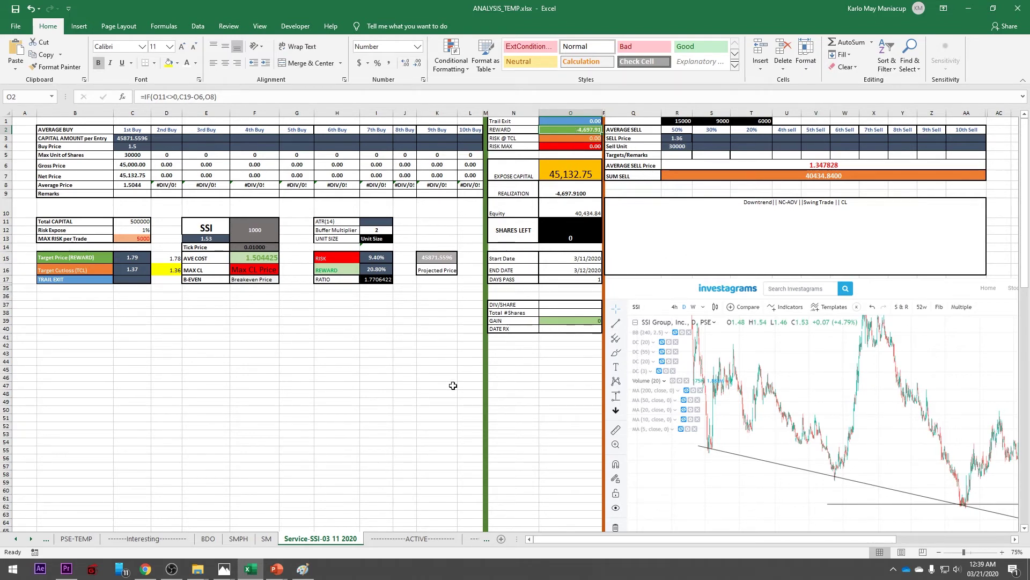
Step: Move the Service-SSI-03 11 2020 sheet behind the COMPLETED TRADE divider sheet
mouse_move(319, 538)
mouse_down()
mouse_move(462, 536)
mouse_move(387, 536)
mouse_move(432, 540)
mouse_move(411, 542)
mouse_up()
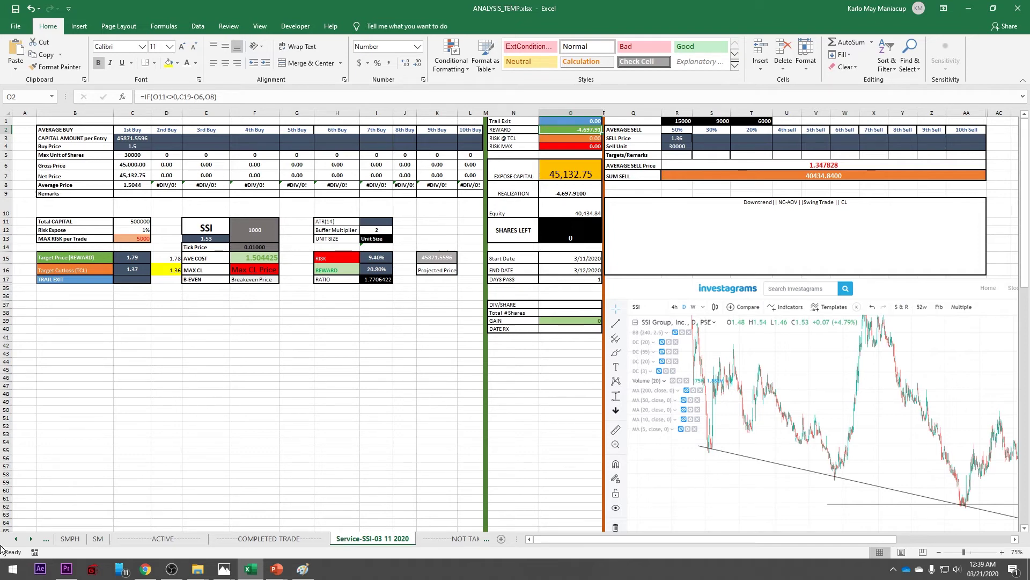
Step: Open the CONSITENSY TRADES sheet from the workbook's sheet list
right_click(19, 538)
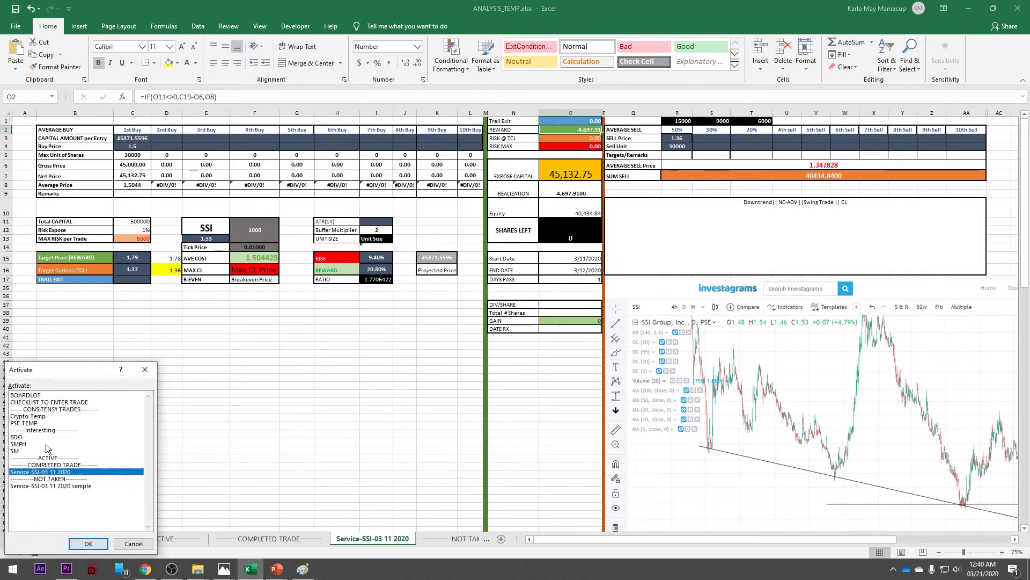
click(43, 410)
click(89, 543)
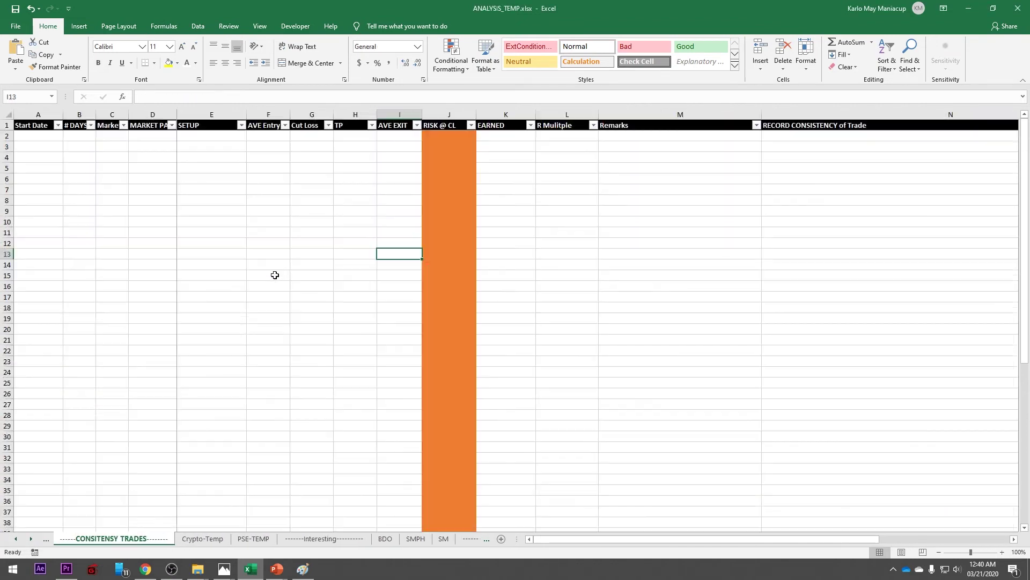
drag(33, 136, 796, 471)
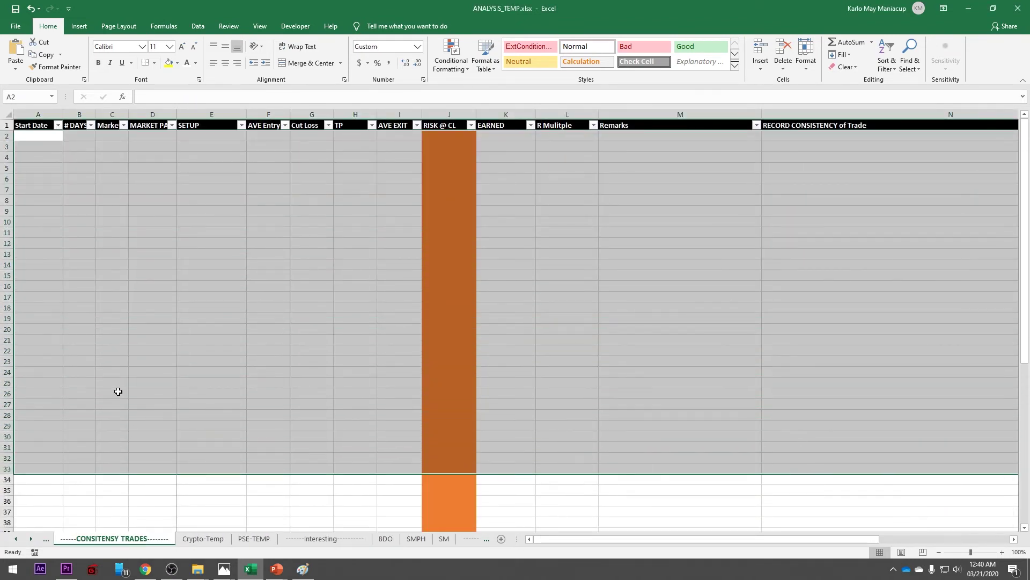
click(136, 256)
drag(40, 142, 786, 440)
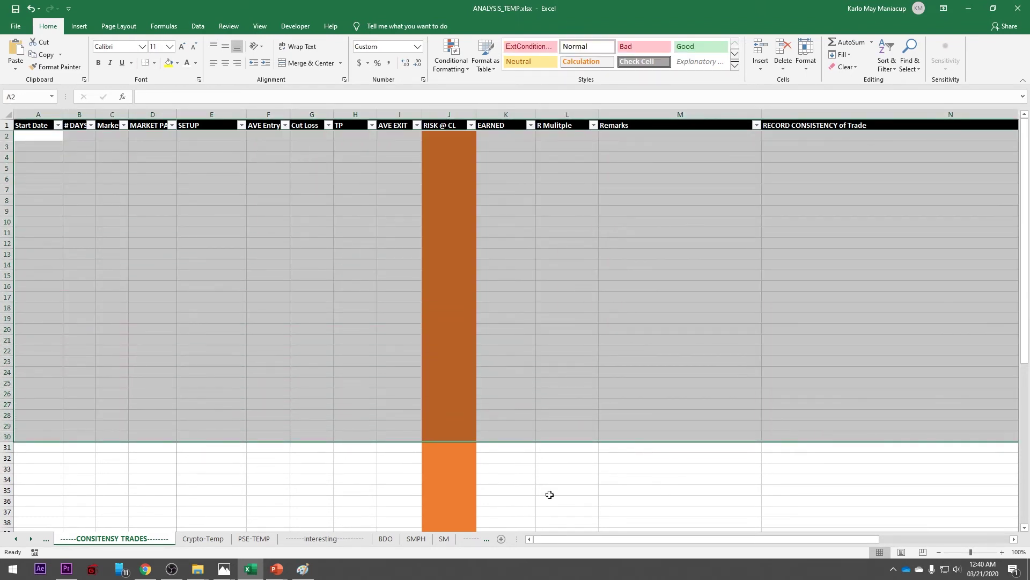
click(293, 386)
drag(15, 137, 840, 281)
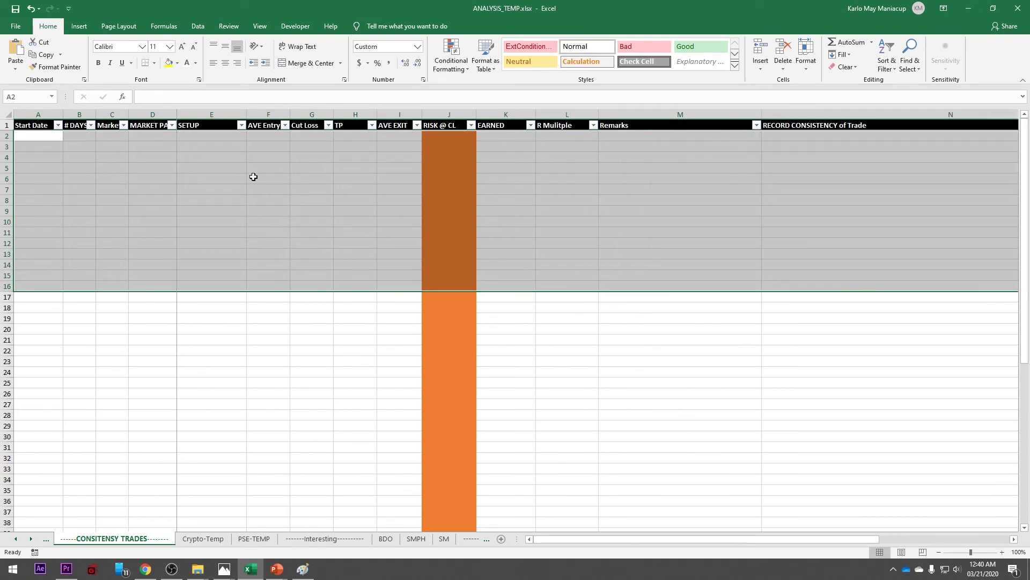
click(287, 350)
drag(41, 141, 779, 402)
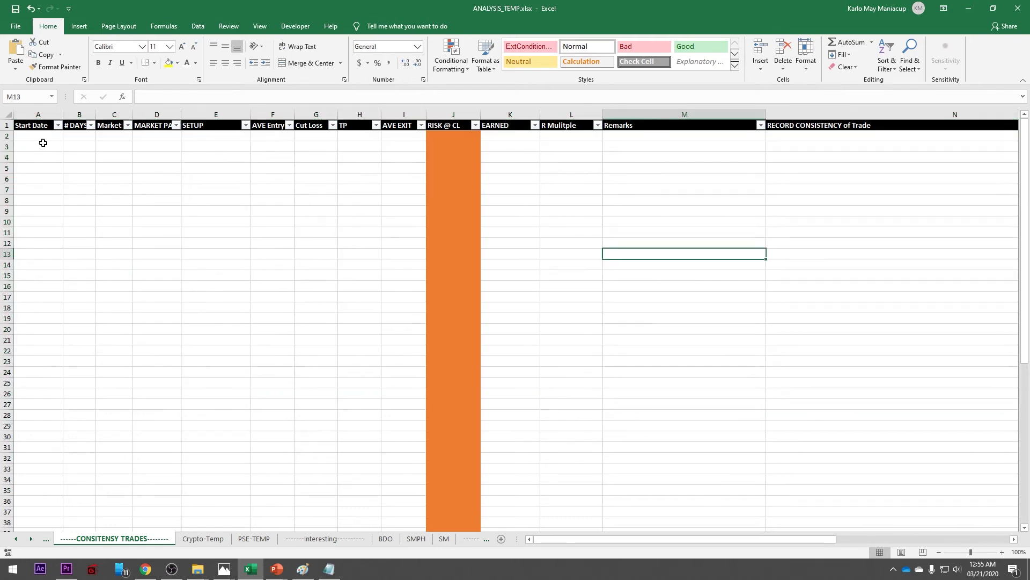
Step: Log the trade in row 2 with Start Date 3/11/2020, 1 day, Market PSE and market pair SSI
click(46, 138)
text(3/)
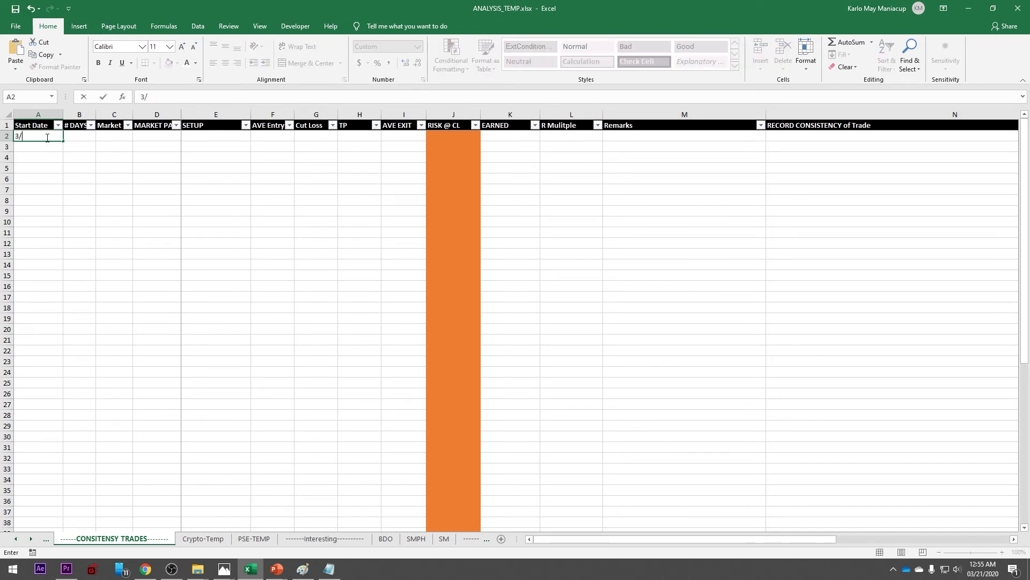
text(11/202)
key(Tab)
key(Tab)
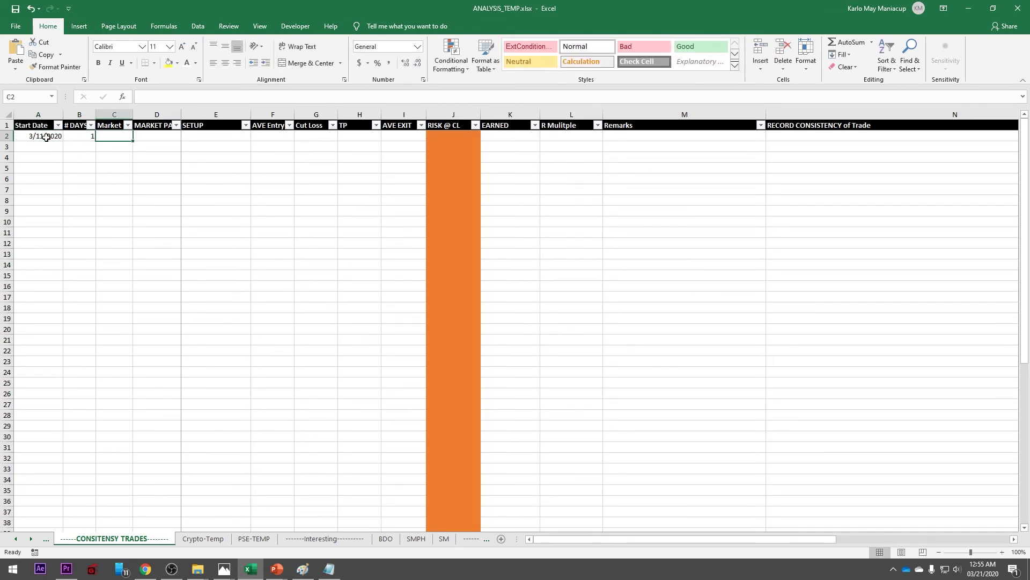
text(PSE)
key(Tab)
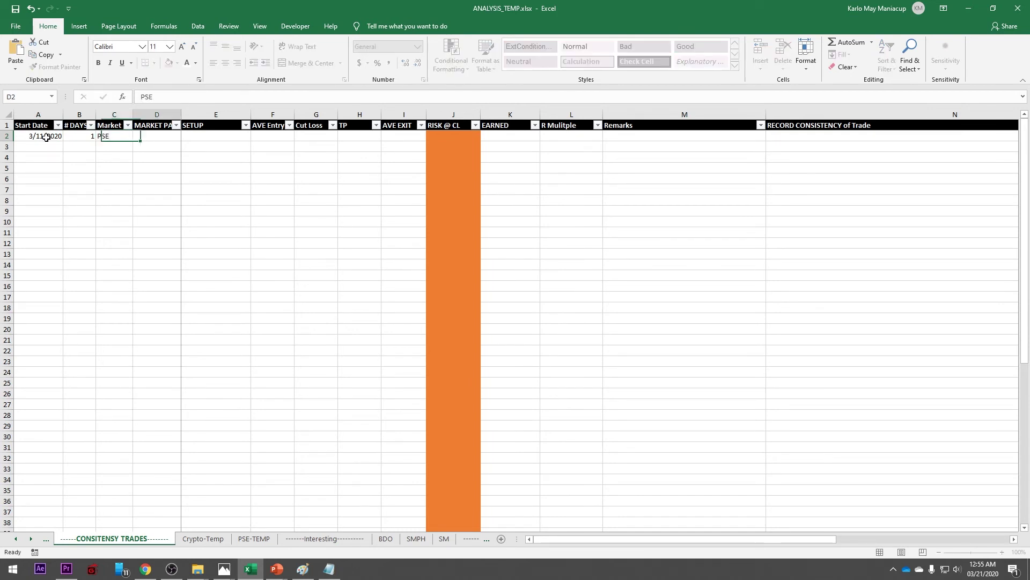
text(SSI)
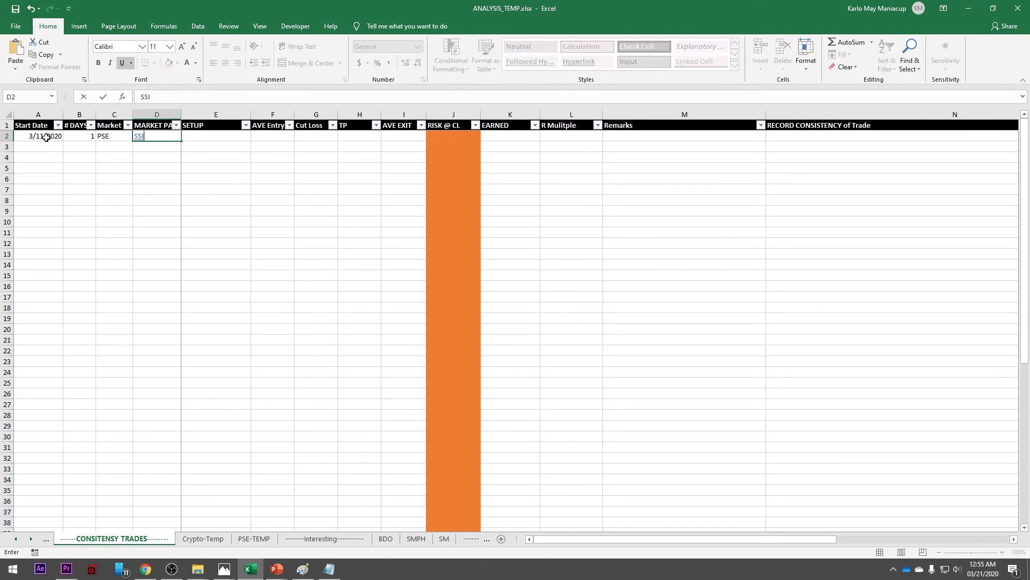
click(129, 199)
Step: Link the SSI cell in row 2 to the Service-SSI-03 11 2020 sheet of this workbook
right_click(161, 135)
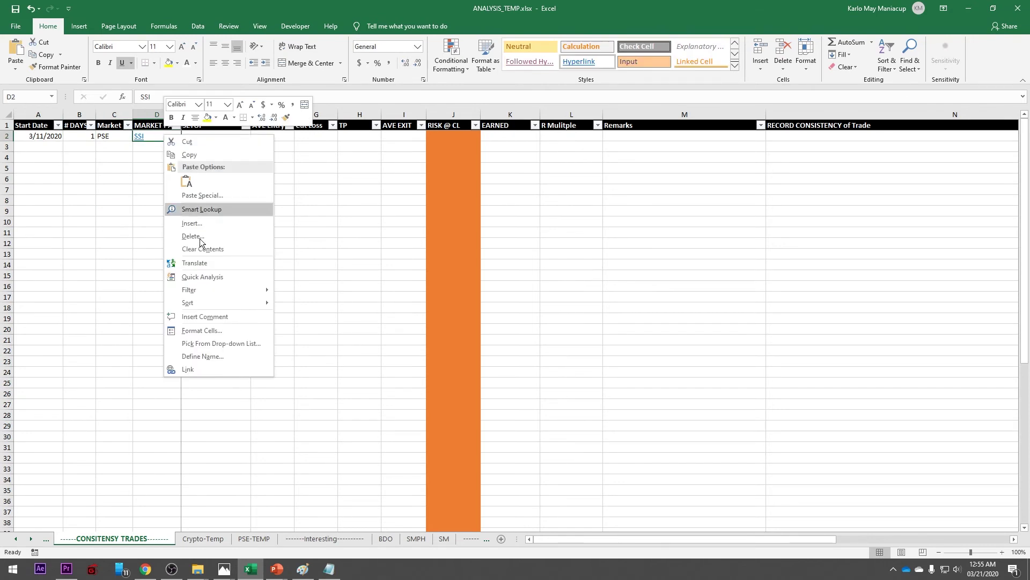
click(212, 369)
scroll(191, 371, down, 5)
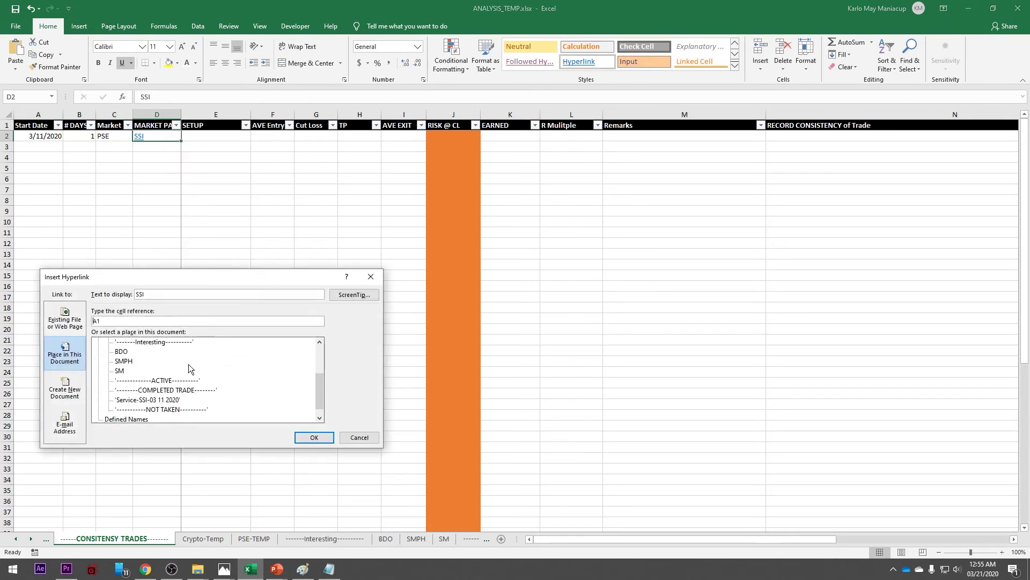
click(191, 392)
click(310, 437)
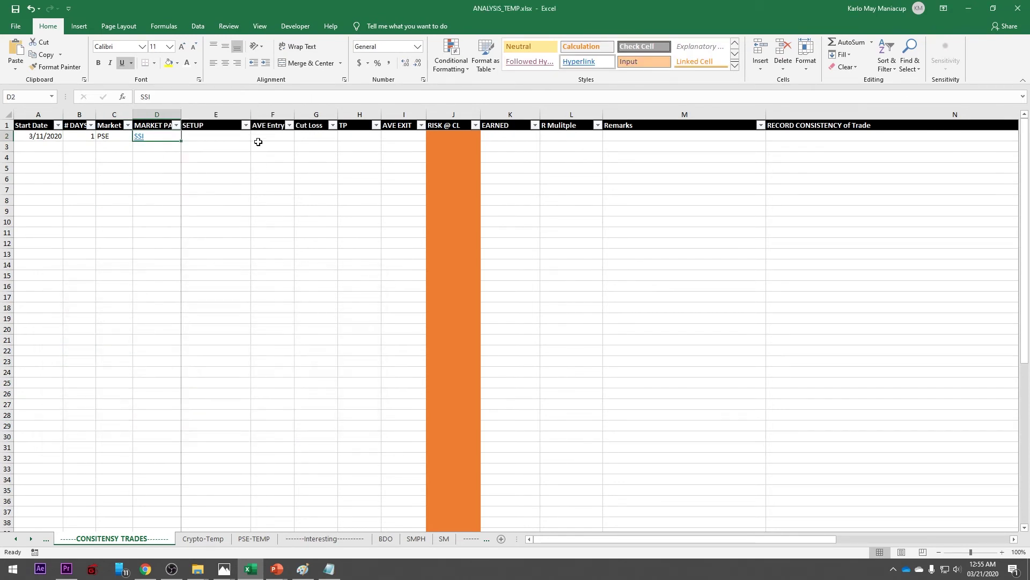
Step: Record NC-AOV as the SETUP of the SSI trade
click(240, 131)
click(220, 135)
text(NC)
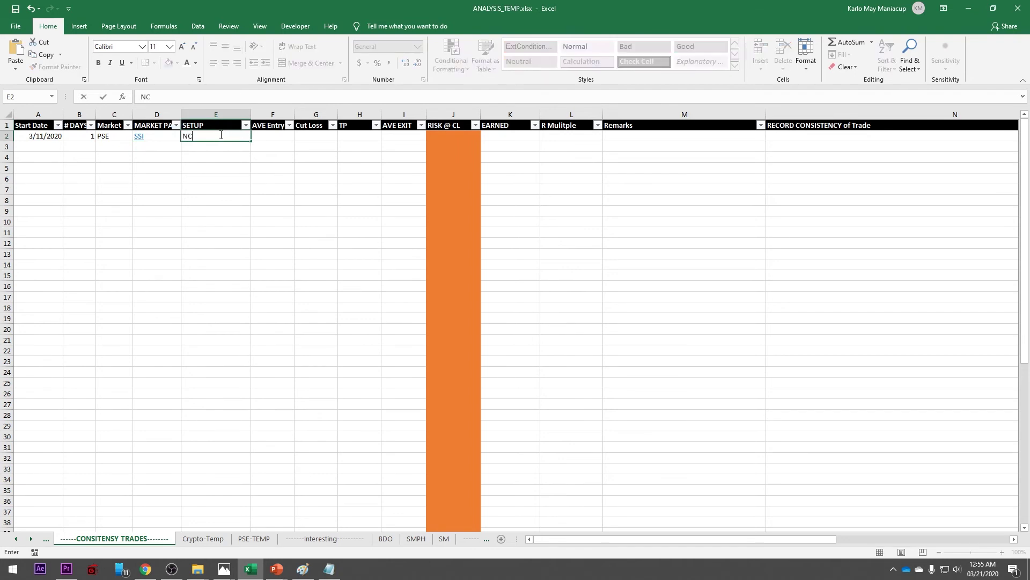
text(-AOV)
click(311, 220)
Step: Look up AVE COST on the linked SSI trade sheet and record 1.504 as AVE Entry on CONSITENSY TRADES
click(274, 134)
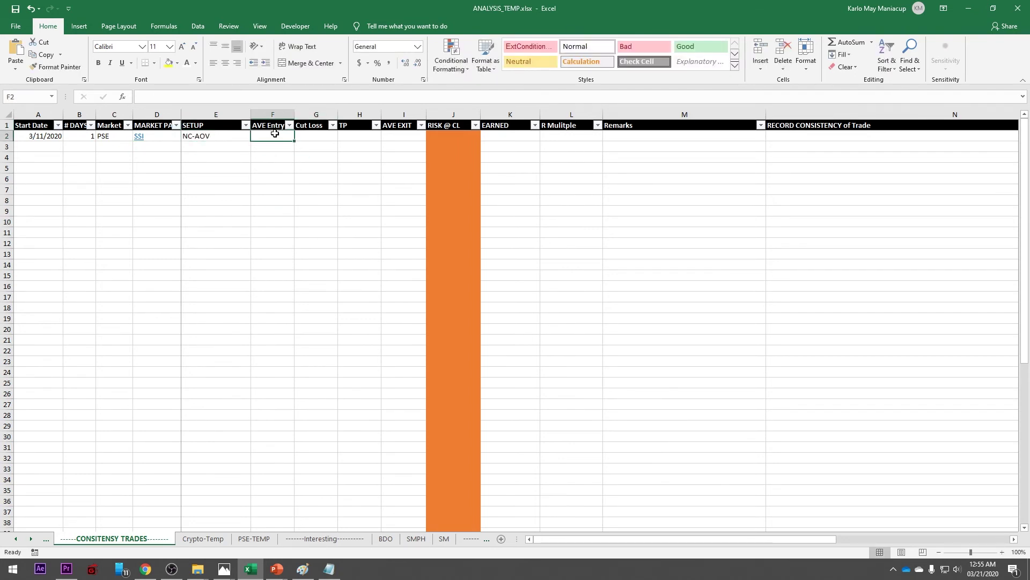
click(138, 136)
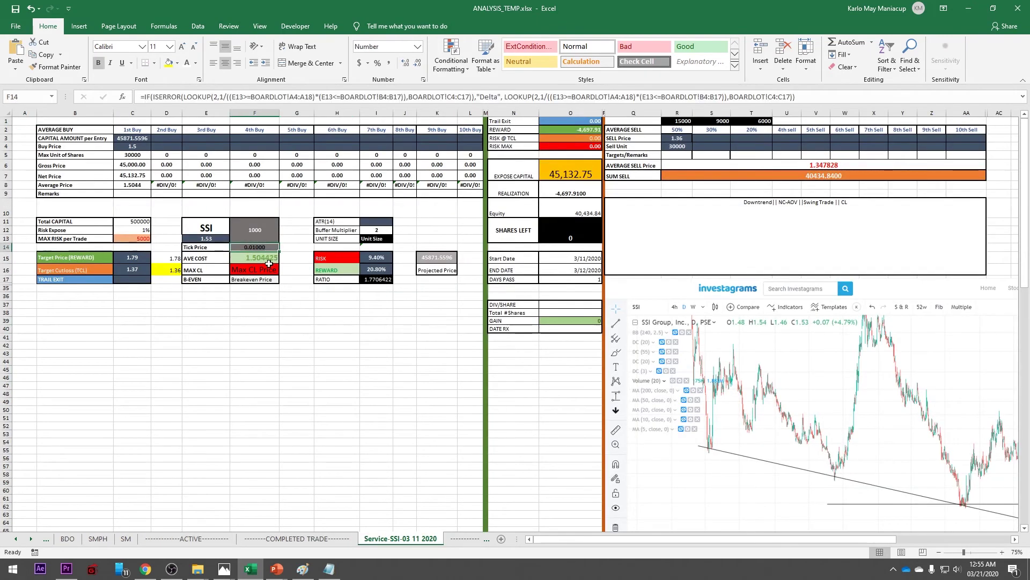
click(269, 263)
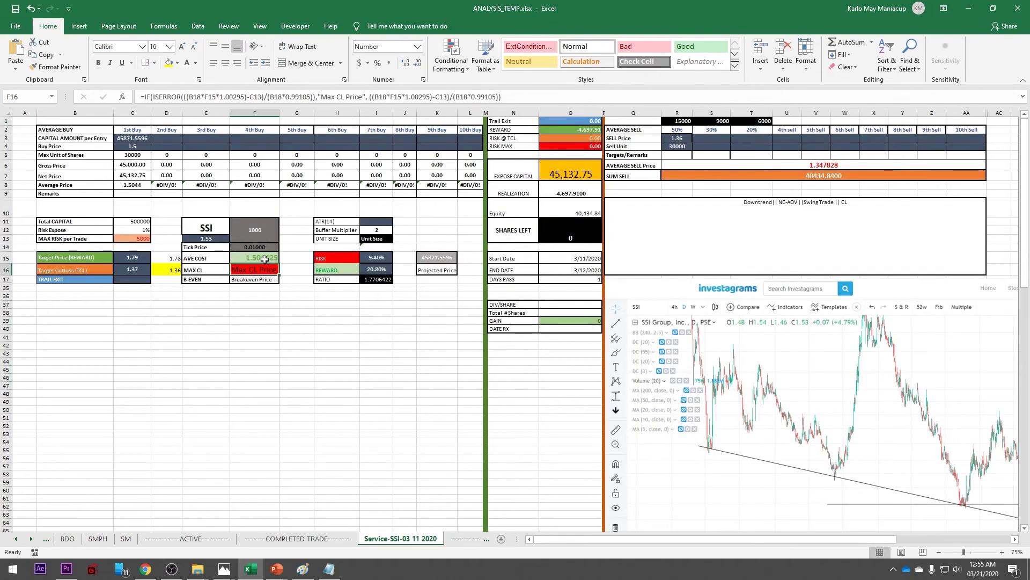
right_click(21, 540)
click(48, 409)
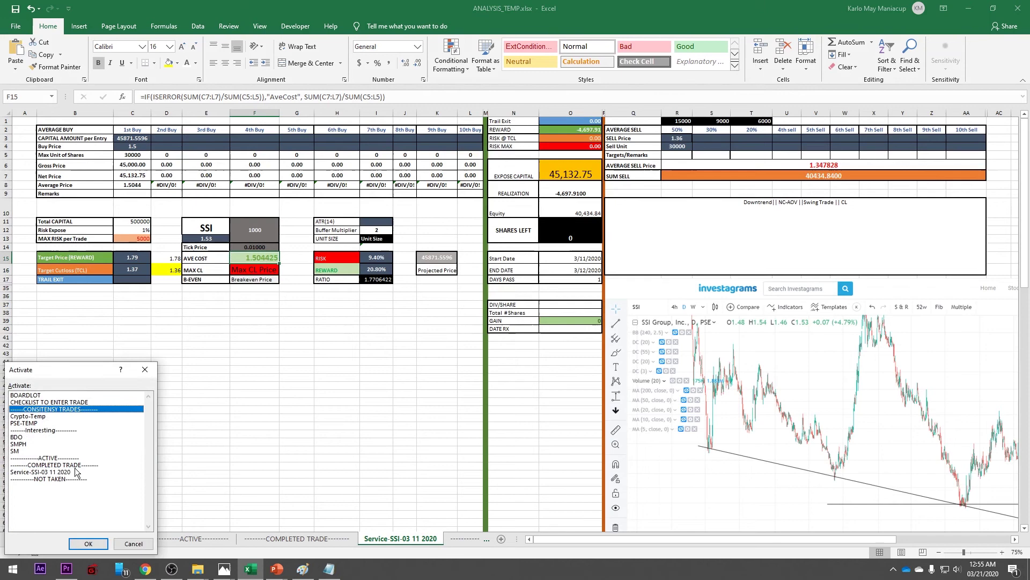
click(88, 543)
click(266, 134)
text(1)
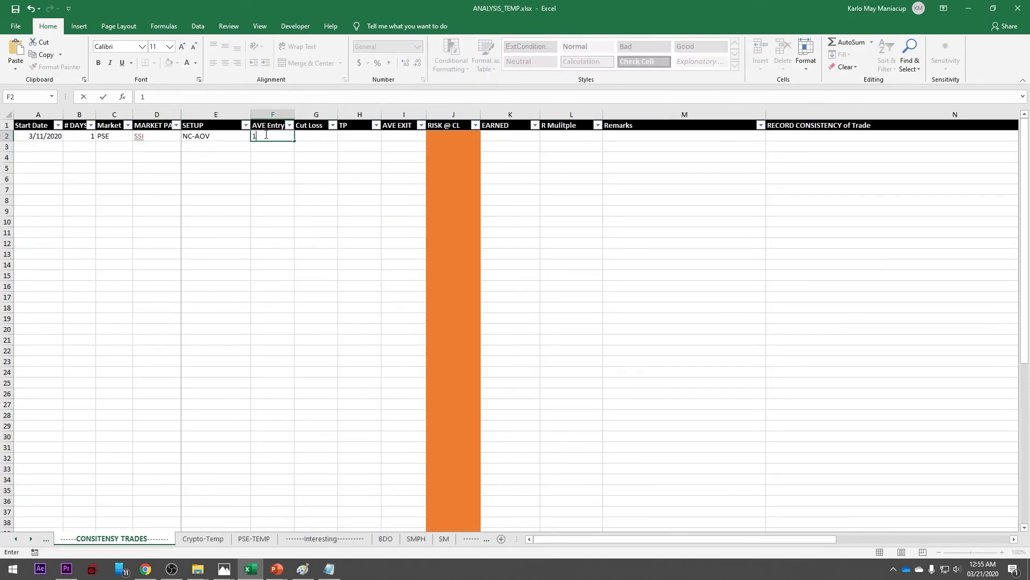
text(.504)
key(Tab)
Step: Record a Cut Loss of 1.37 and a TP of 1.79 for the SSI trade
text(1)
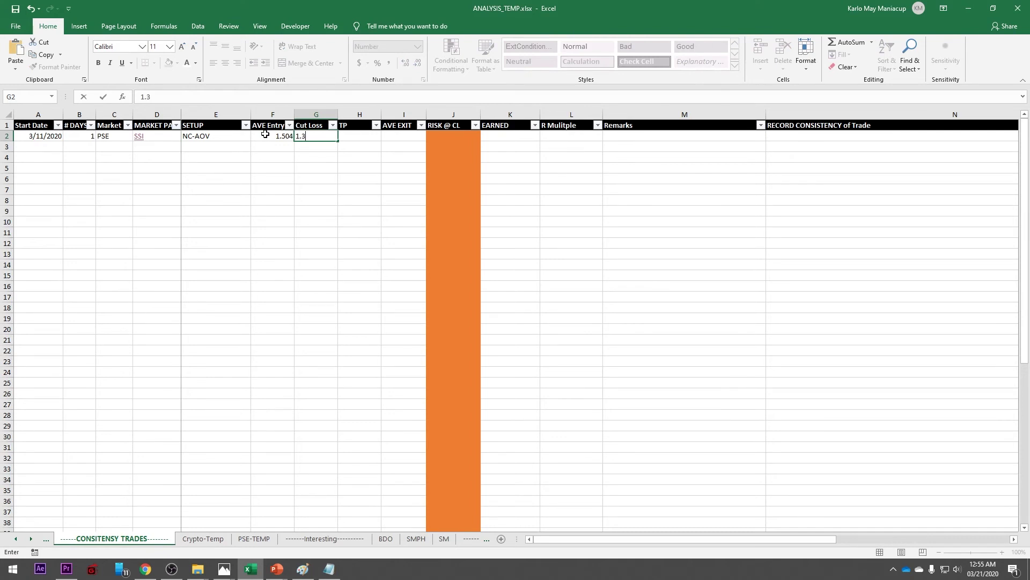
key(Tab)
text(1)
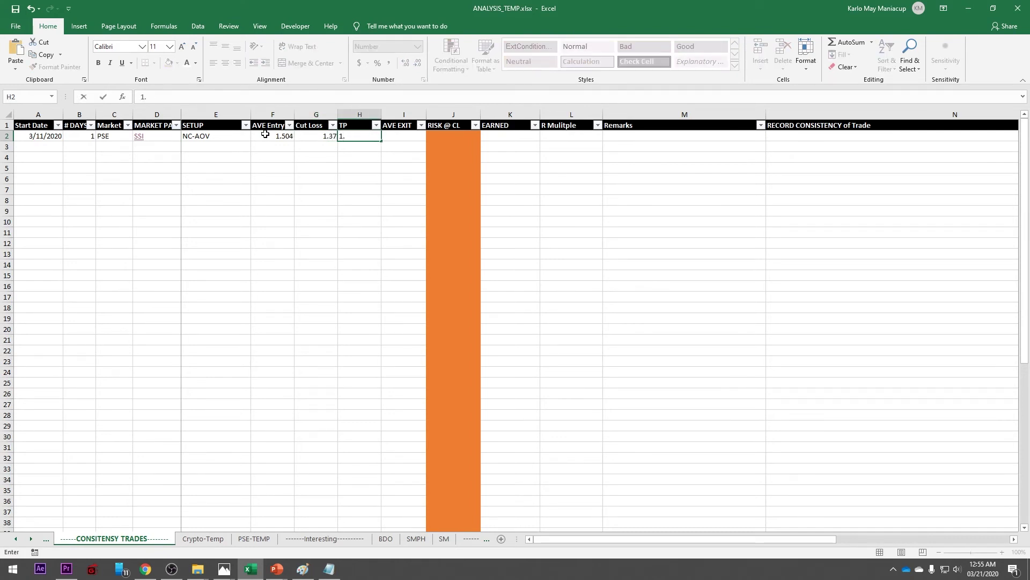
key(Tab)
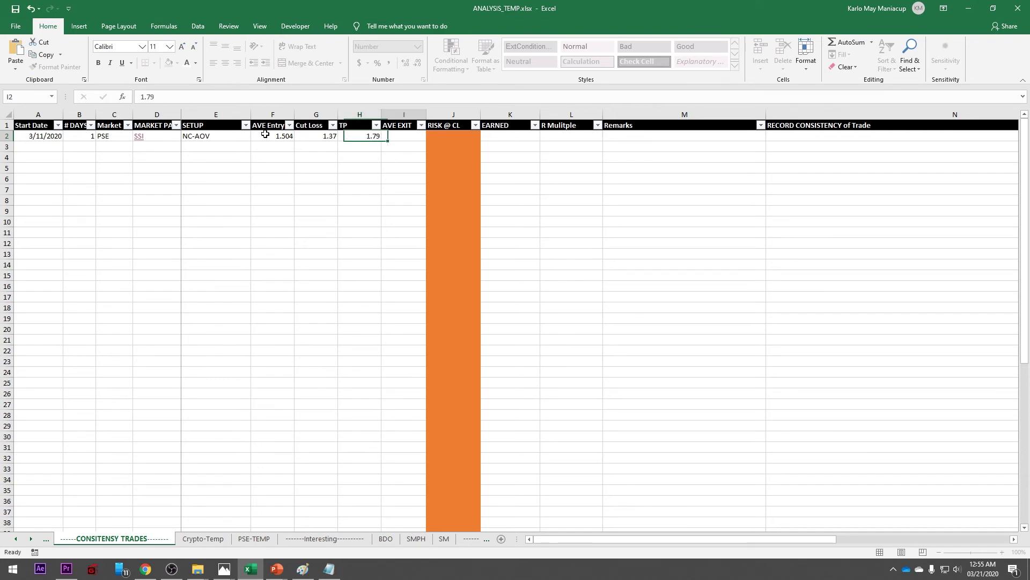
Step: Check the Average Sell Price on the linked SSI sheet, and record AVE EXIT 1.35 and RISK @ CL 5000 in the trade log
click(140, 137)
click(806, 165)
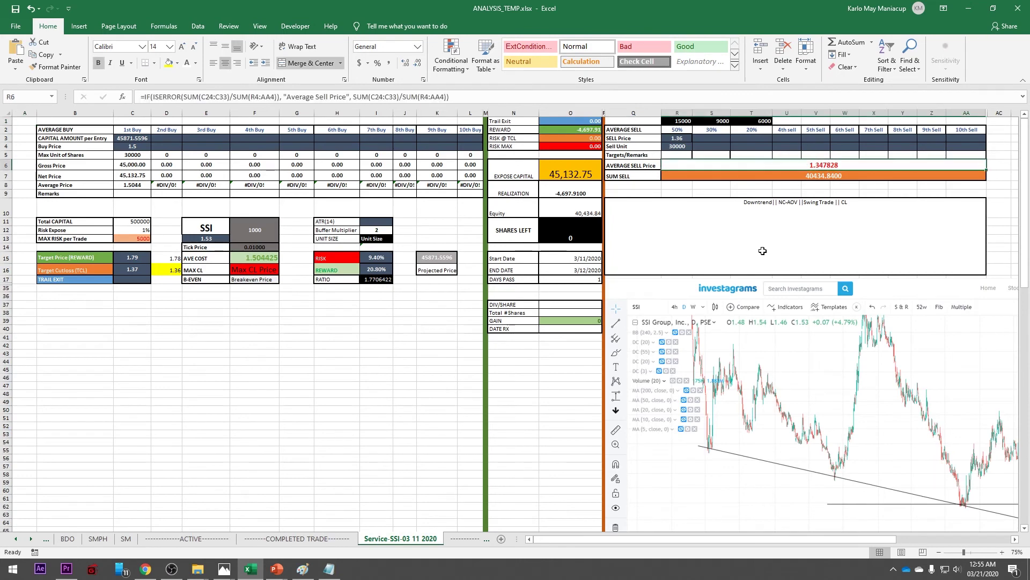
right_click(23, 536)
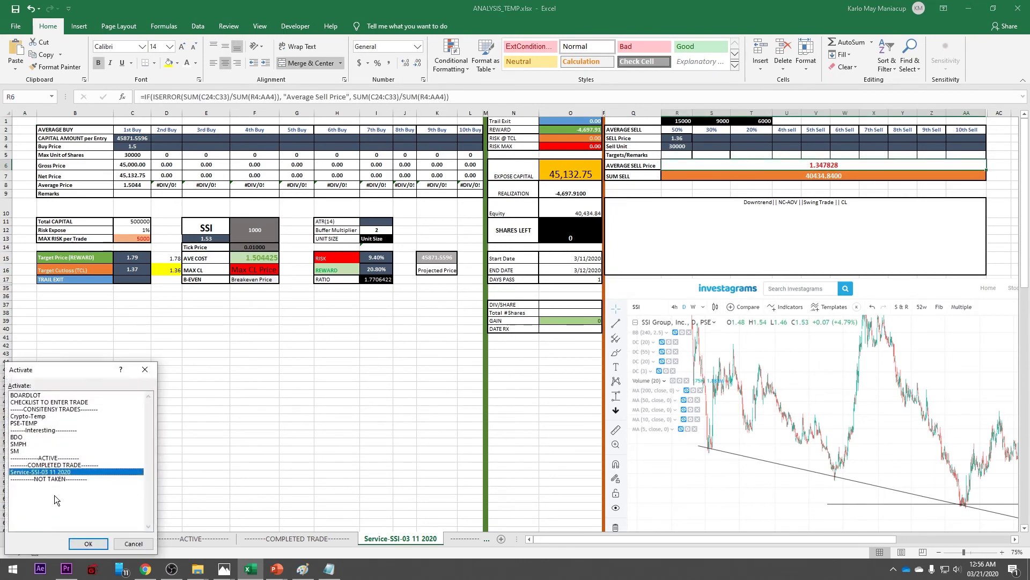
click(71, 409)
click(88, 543)
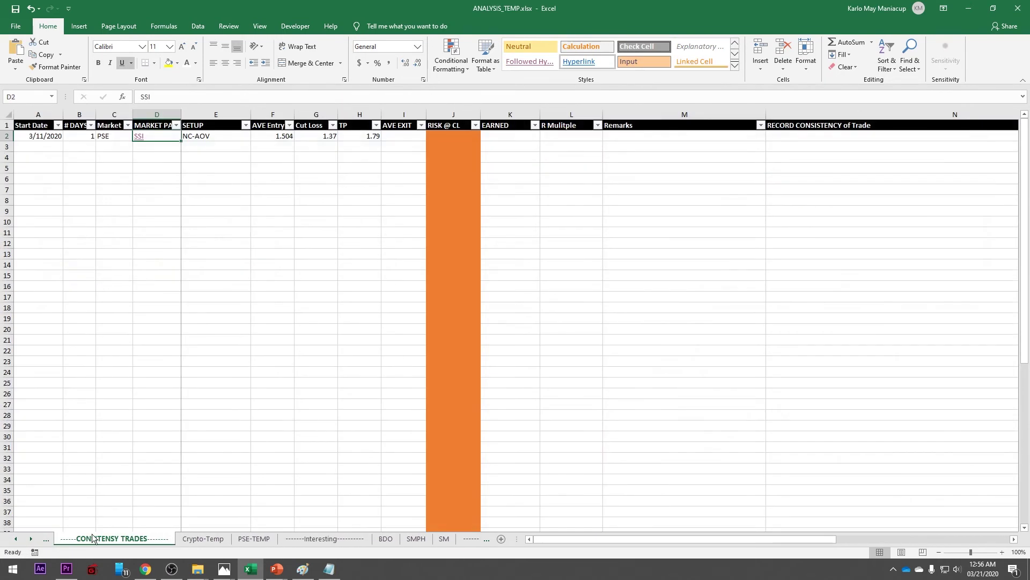
click(413, 135)
text(1.)
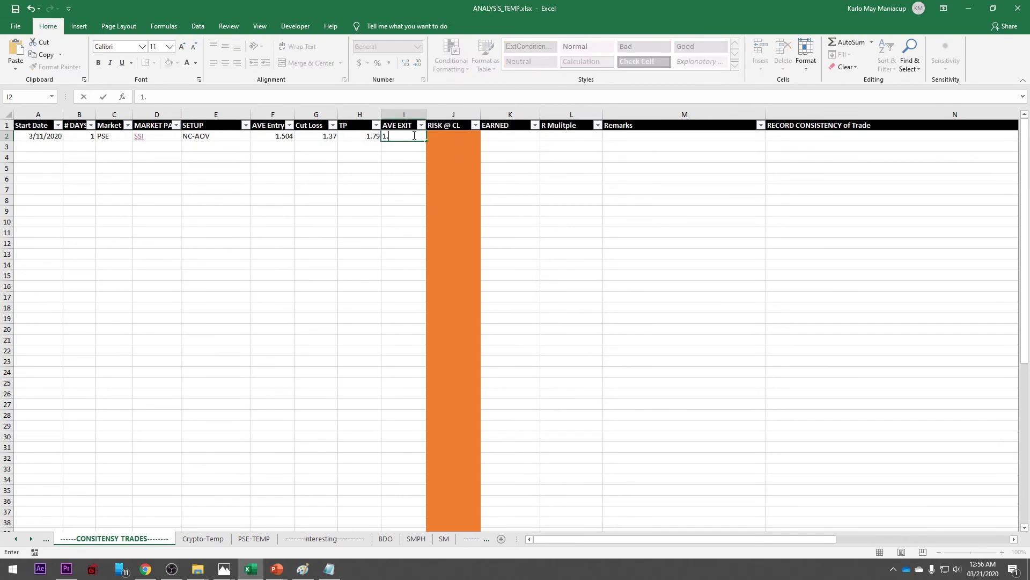
text(35)
key(Tab)
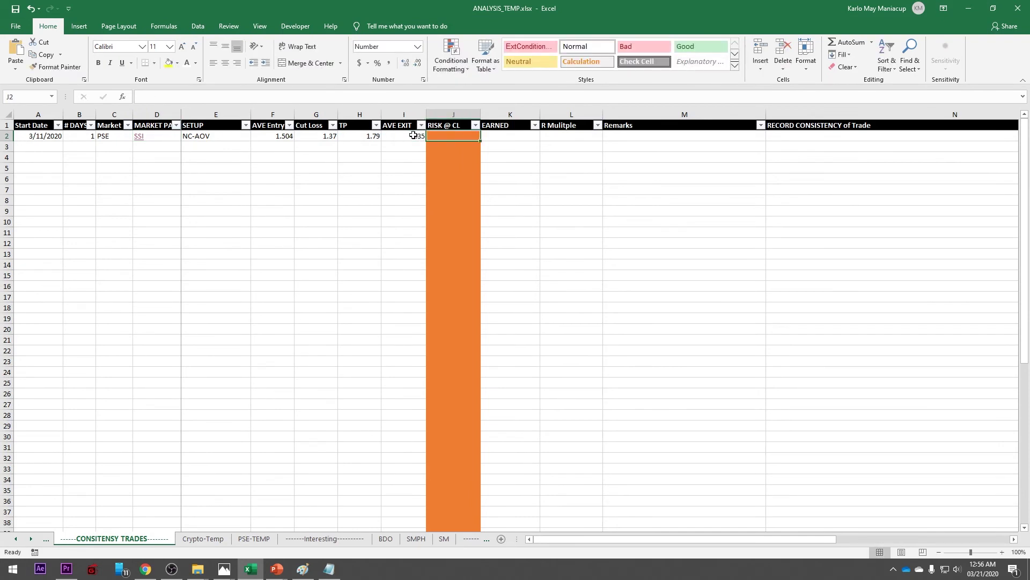
text(5000)
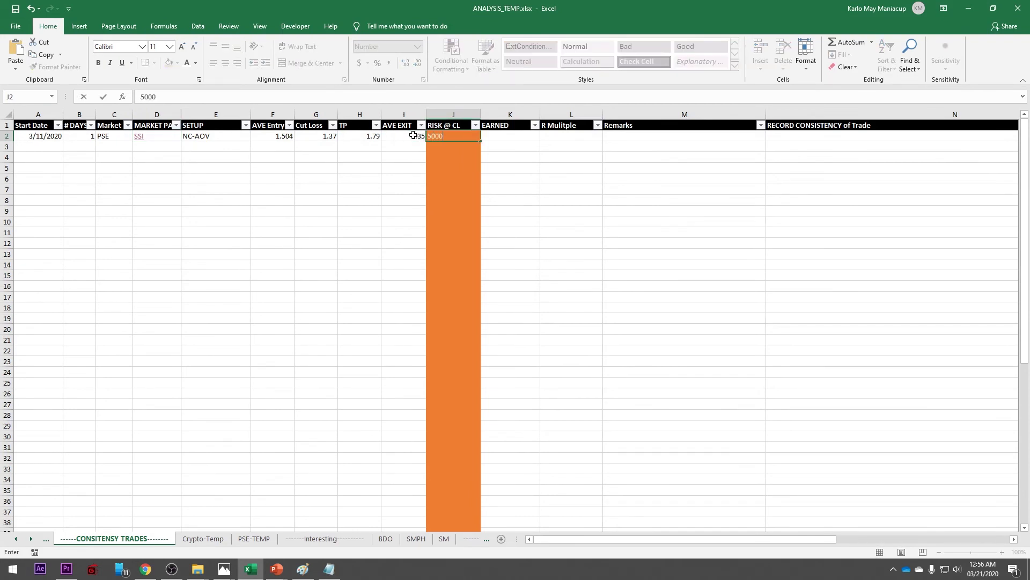
key(Tab)
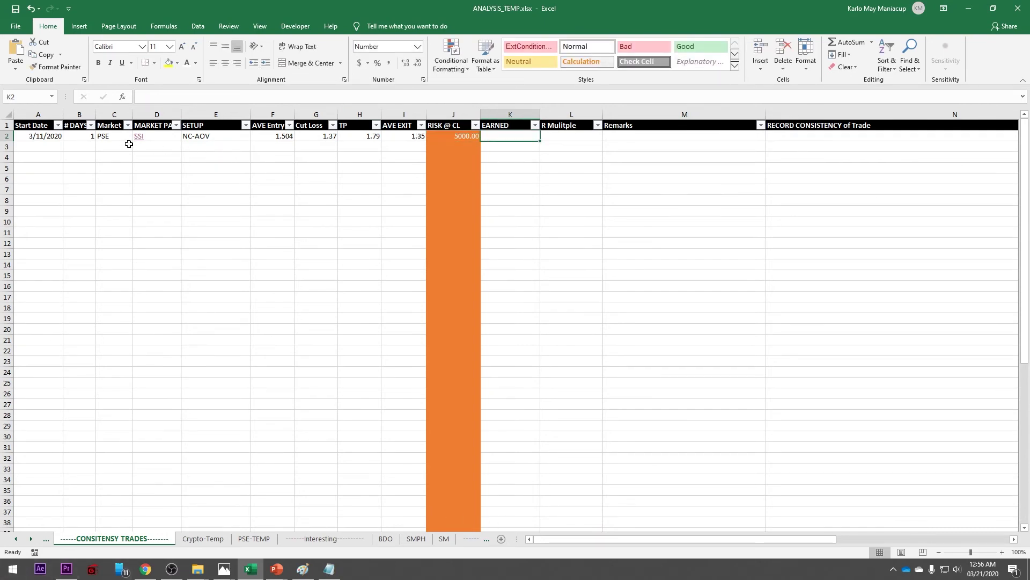
Step: Check the trade's realized result on the Service-SSI-03 11 2020 sheet and return to the CONSITENSY TRADES sheet
key(ctrl+Page_Down)
key(ctrl+Page_Down)
key(ctrl+Page_Down)
key(ctrl+Page_Down)
key(ctrl+Page_Down)
key(ctrl+Page_Down)
key(ctrl+Page_Down)
key(ctrl+Page_Down)
key(ctrl+Page_Down)
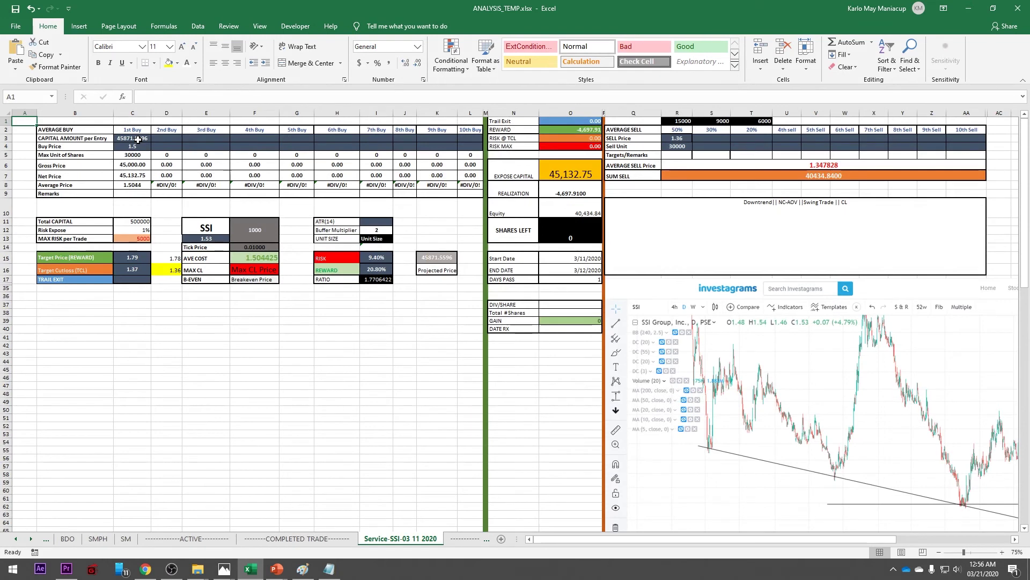
right_click(30, 538)
click(36, 409)
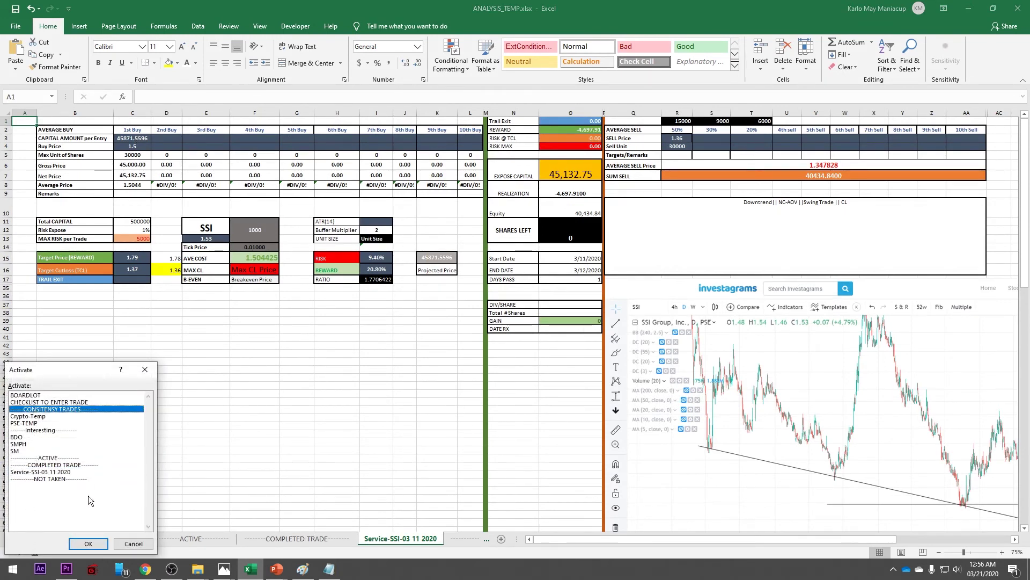
click(88, 543)
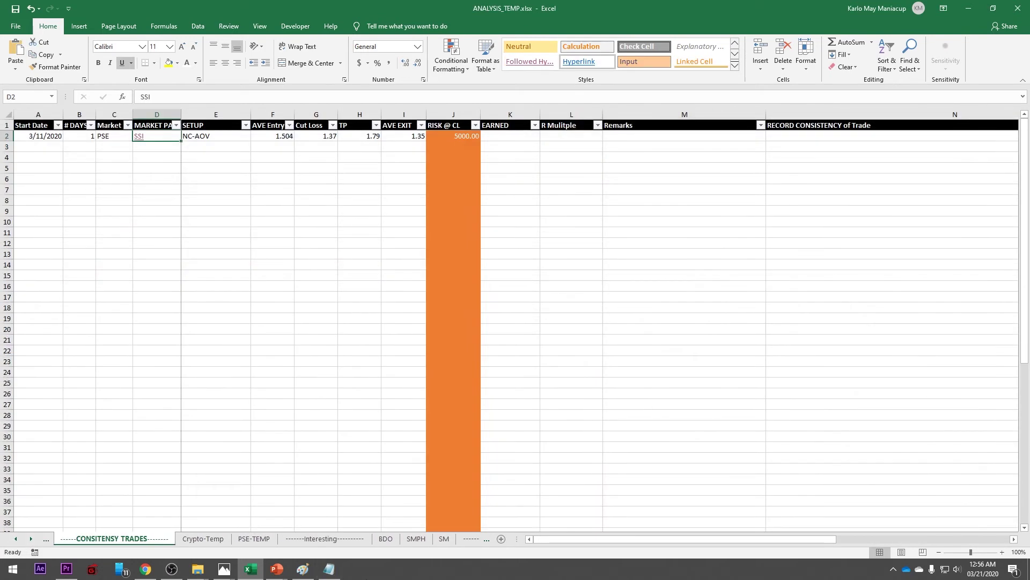
Step: Copy the REALIZATION value -4,697.9100 from the Notepad notes into the SSI trade's EARNED cell in Excel
click(329, 569)
click(261, 355)
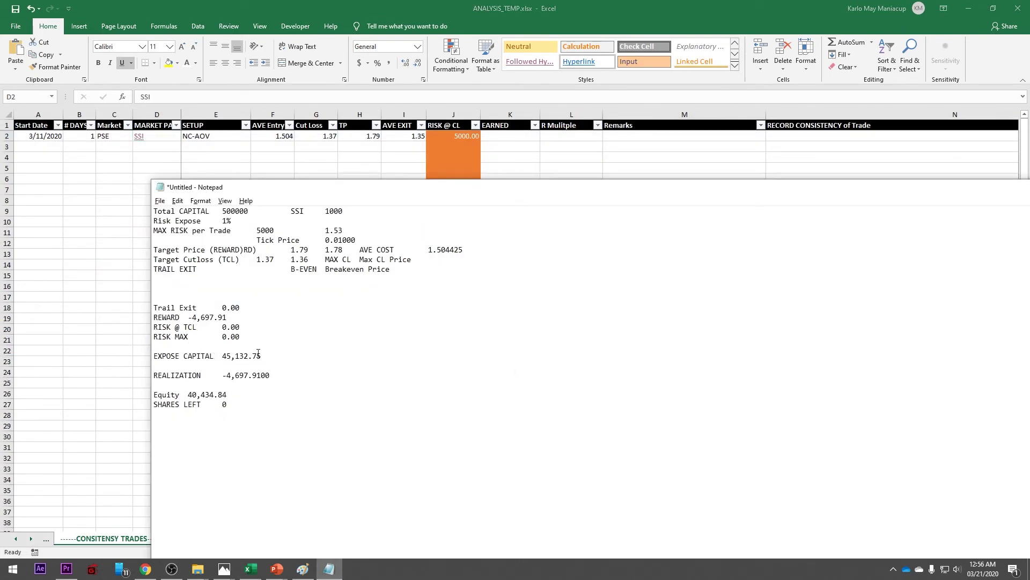
drag(271, 375, 221, 377)
key(ctrl+c)
key(alt+Tab)
click(501, 139)
key(ctrl+v)
Step: Calculate the SSI trade's R Multiple by dividing its EARNED value by its RISK @ CL with the formula =K2/J2
click(569, 138)
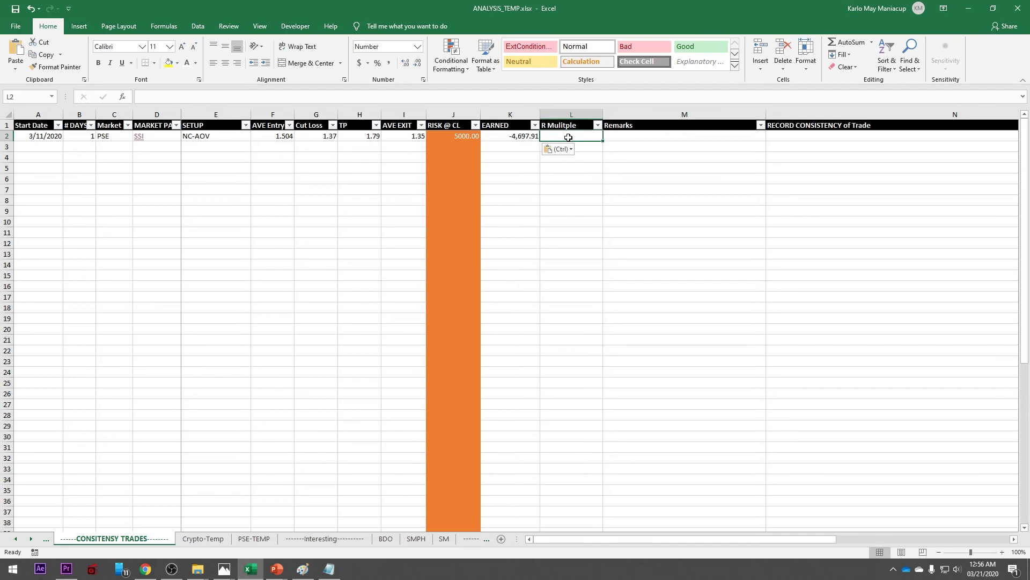
text(=)
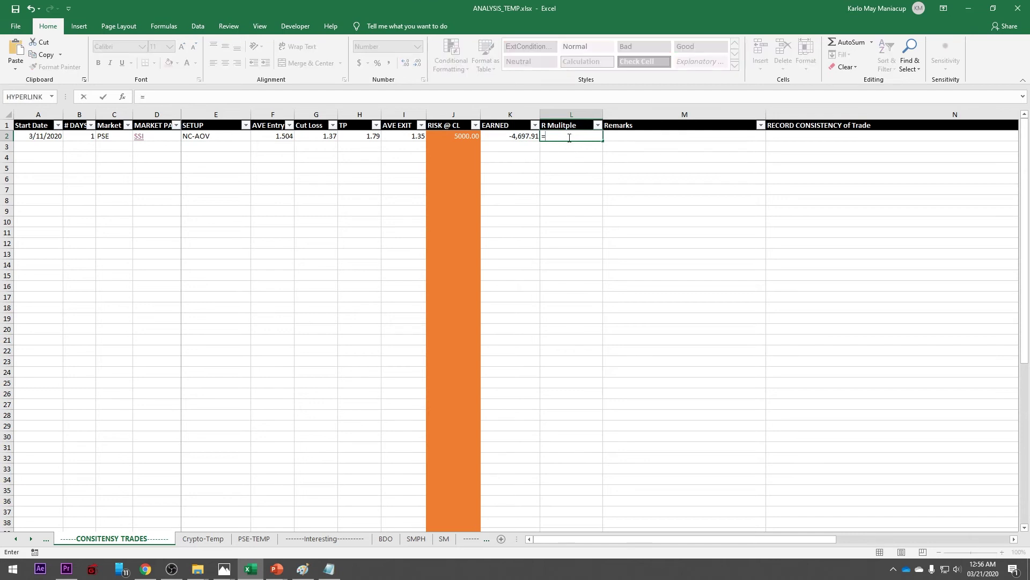
click(523, 135)
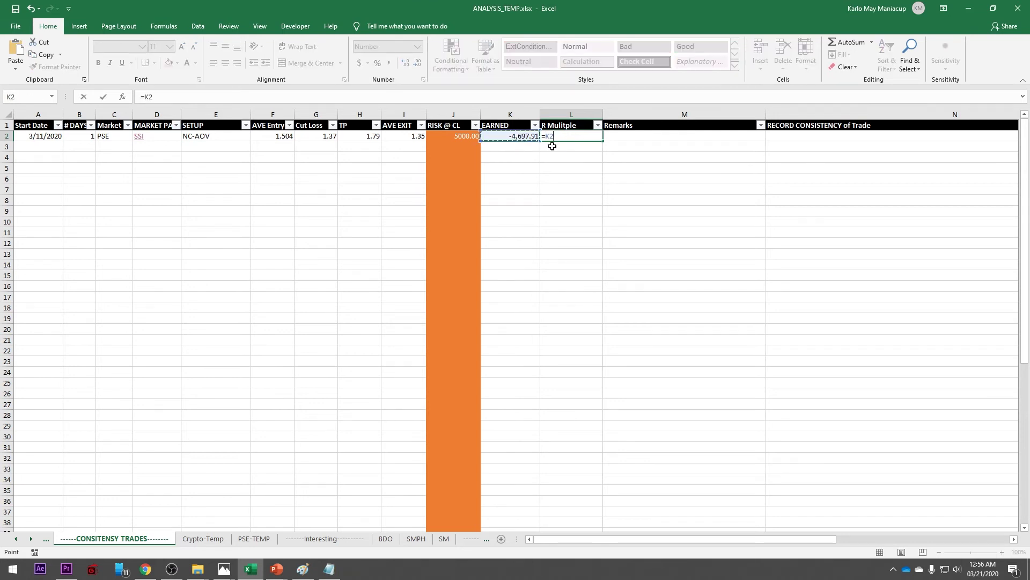
text(/J2)
key(Return)
click(587, 135)
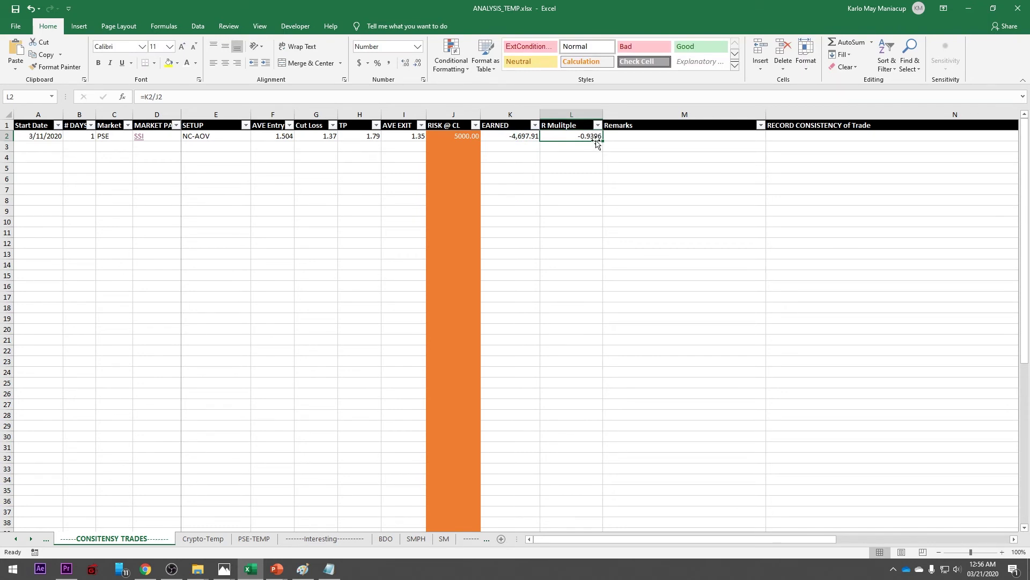
click(464, 138)
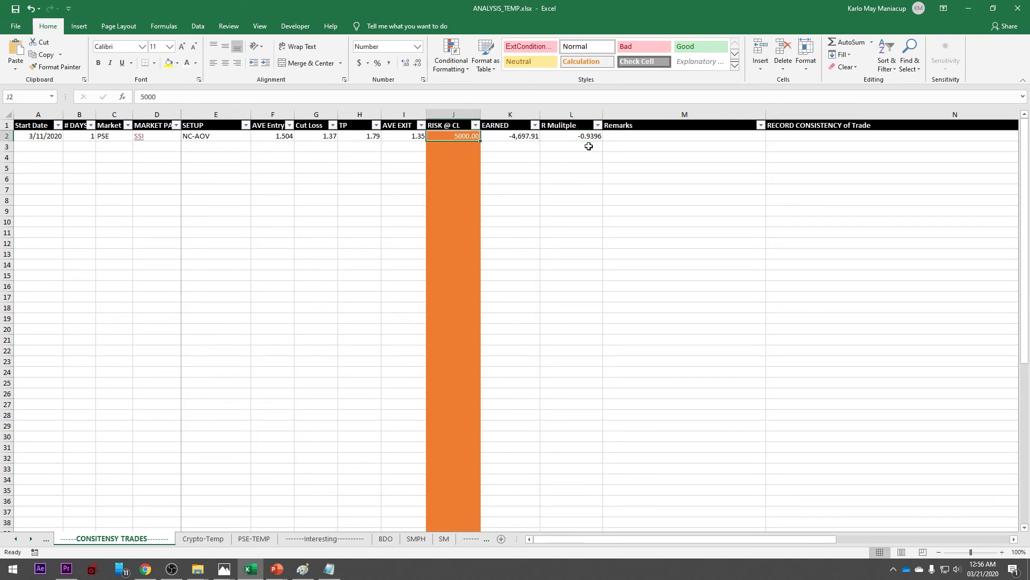
Step: Enter CL HIT as the remark for the SSI trade
click(620, 135)
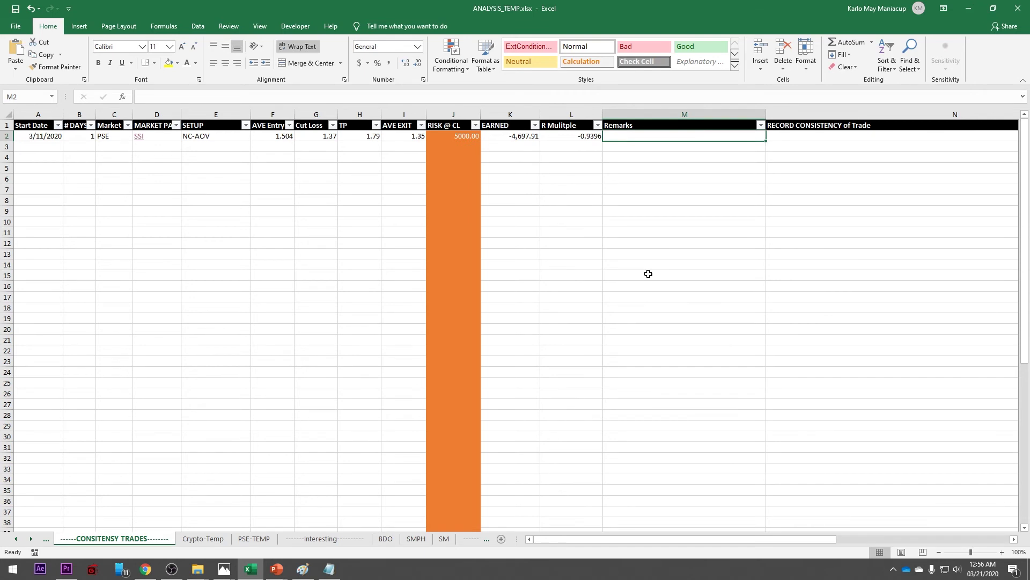
text(CL)
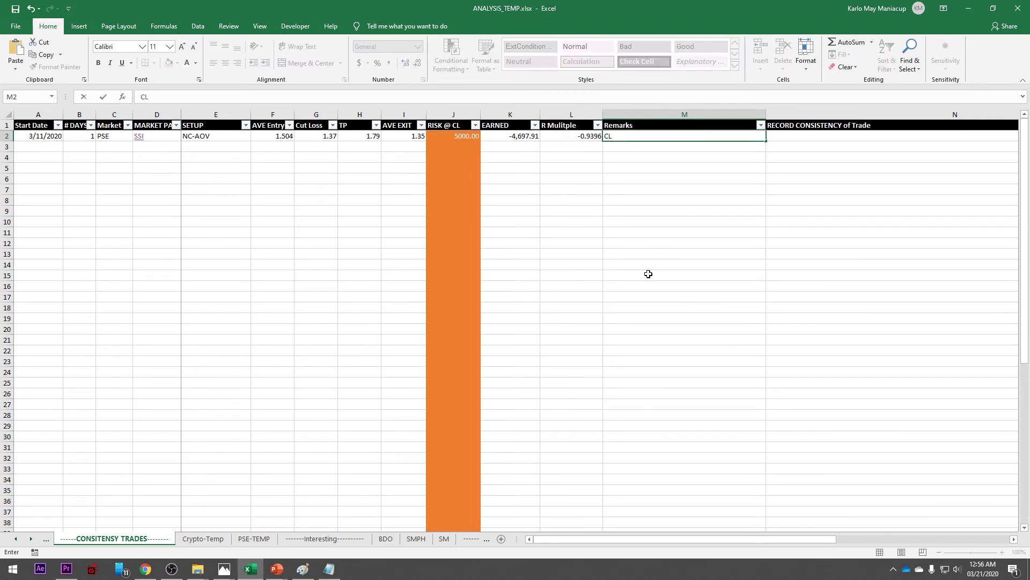
text( HIT)
click(672, 283)
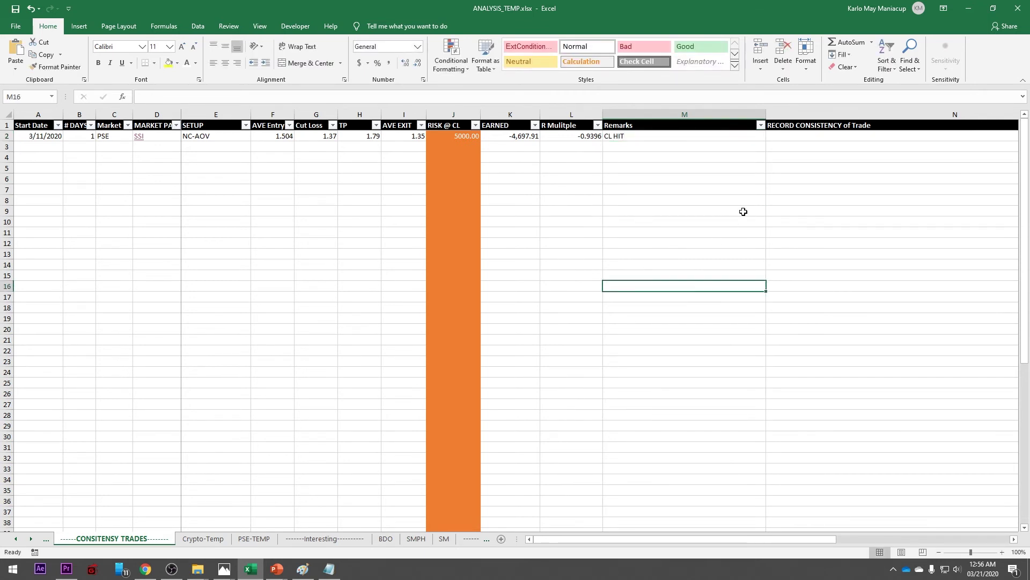
Step: Copy the note "Downtrend|| NC-AOV ||Swing Trade || CL" from the linked SSI sheet into the trade's RECORD CONSISTENCY of Trade cell
click(830, 133)
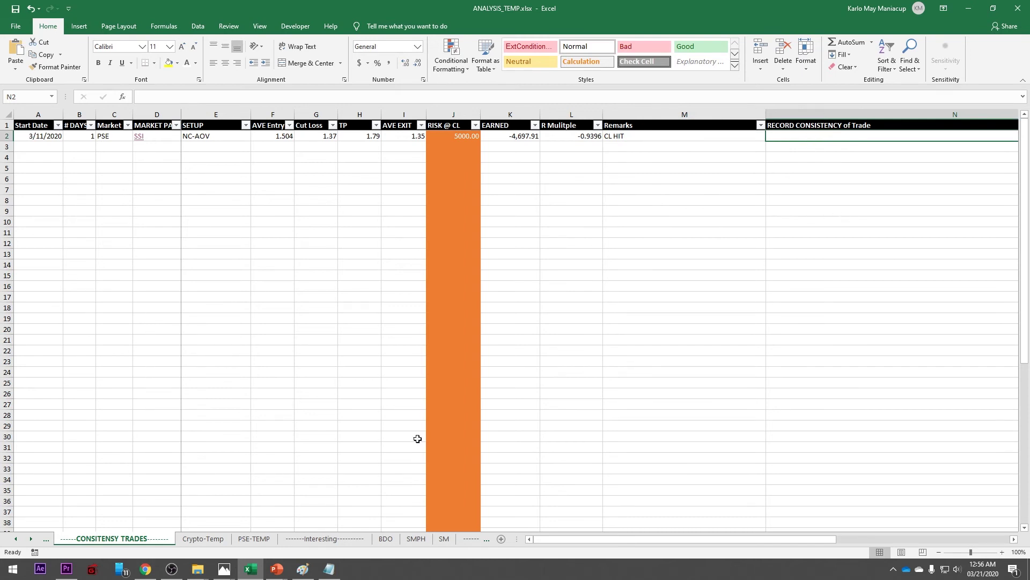
right_click(142, 538)
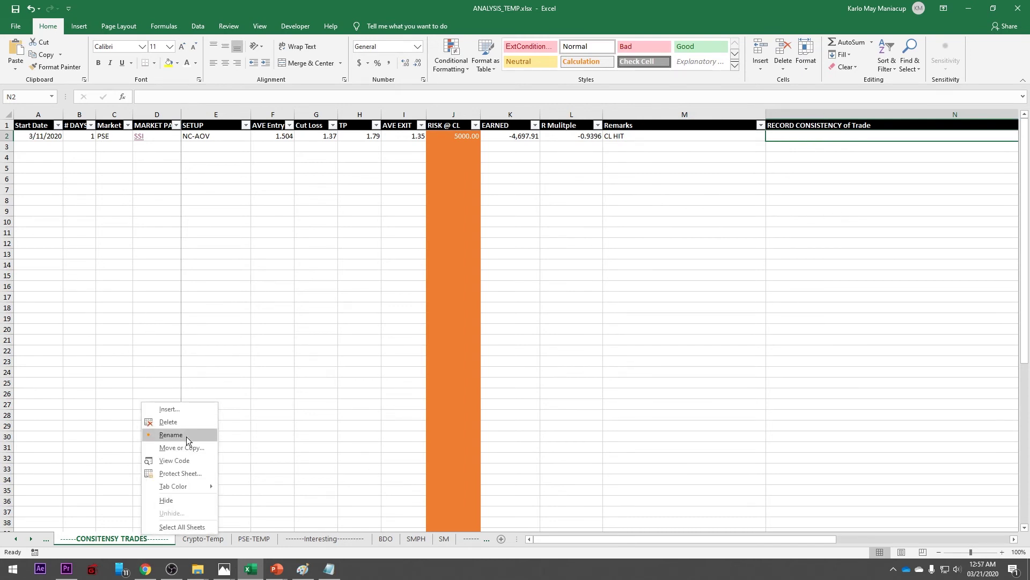
click(327, 361)
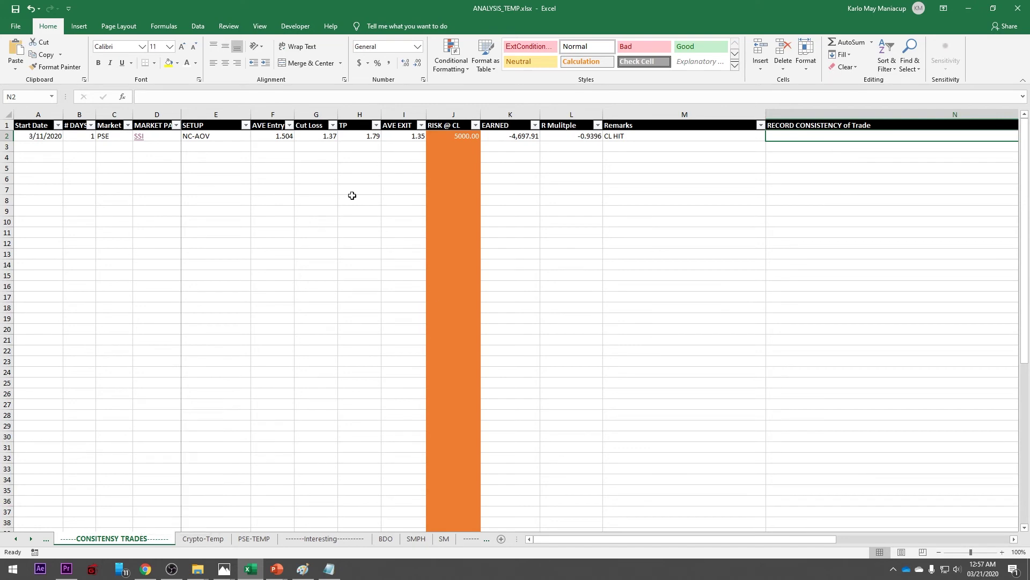
click(143, 137)
double_click(681, 198)
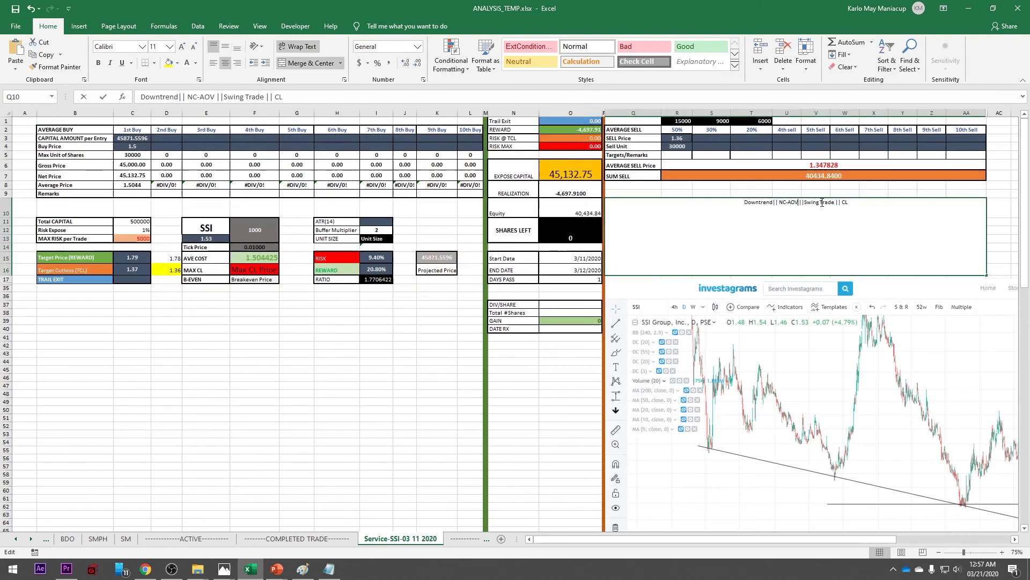
drag(875, 202, 639, 181)
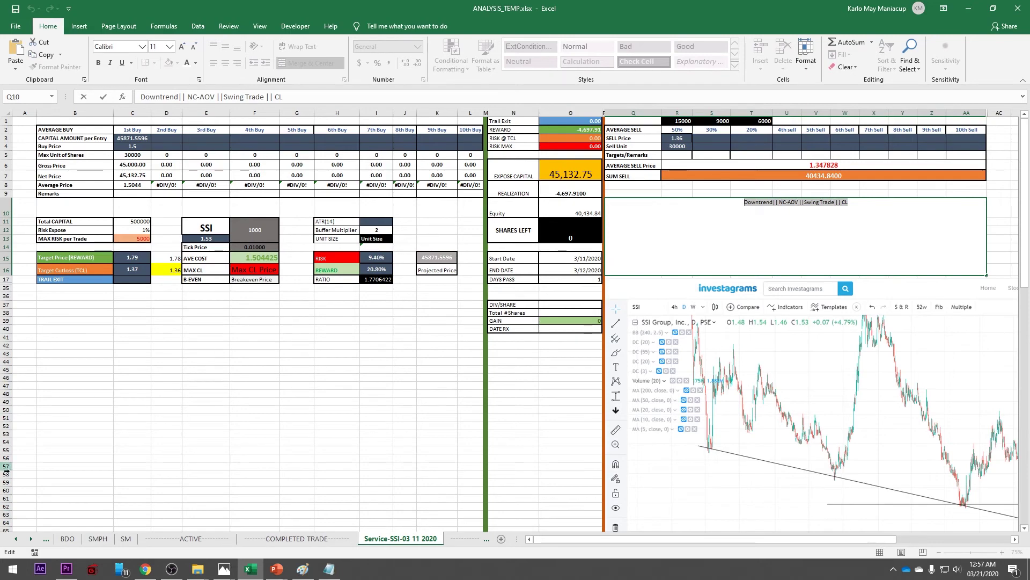
right_click(22, 539)
click(47, 410)
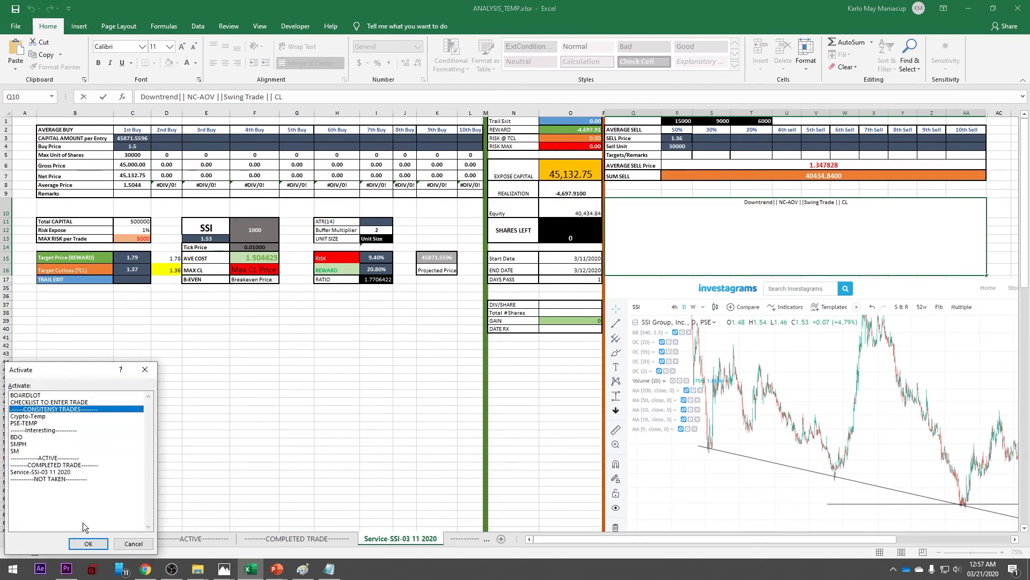
click(89, 543)
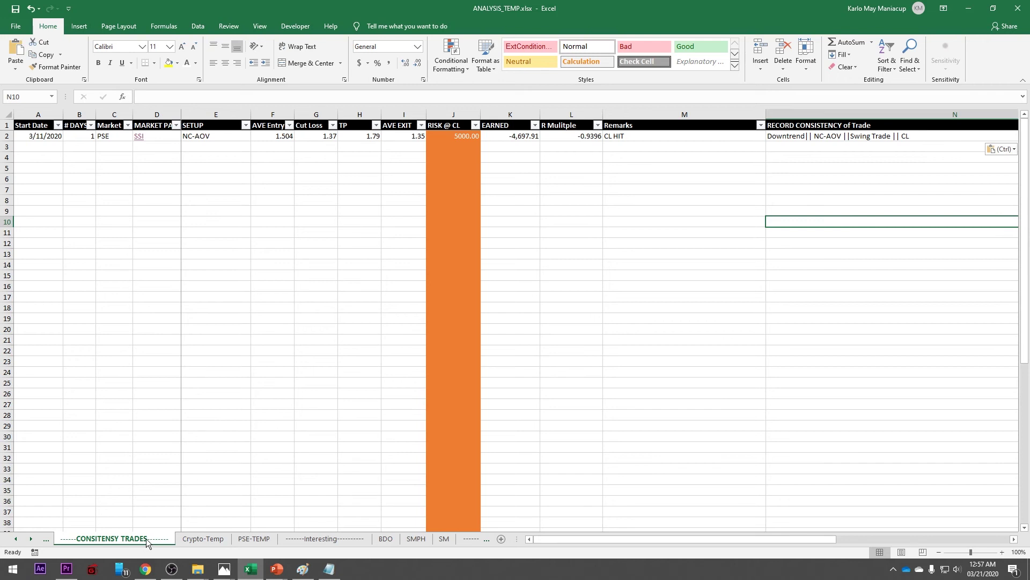
click(682, 284)
click(653, 141)
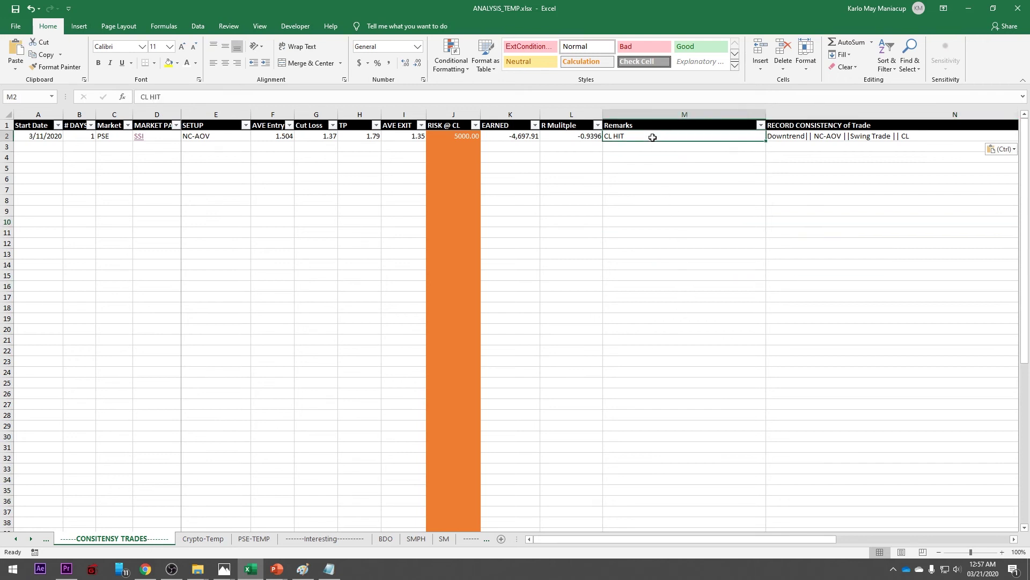